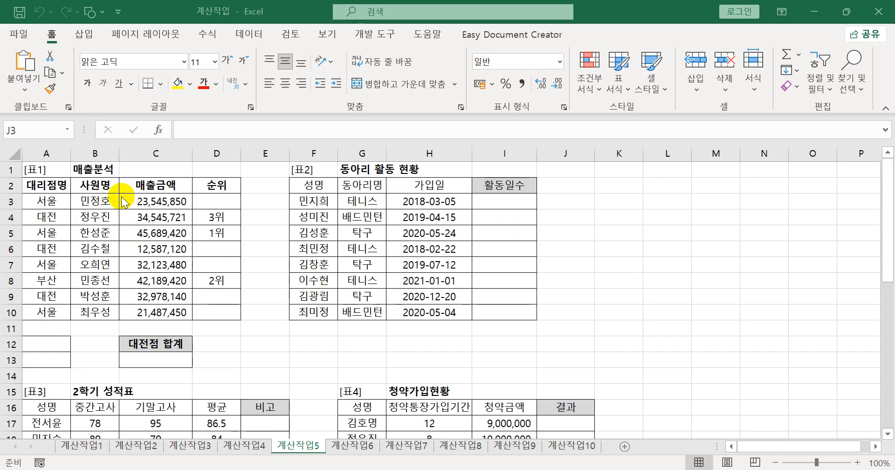
- Copy the 대리점명 heading in A2 and the 대전 entry in A4 into A12:A13 as the criteria range
{"action": "left_click", "coordinate": [55, 186]}
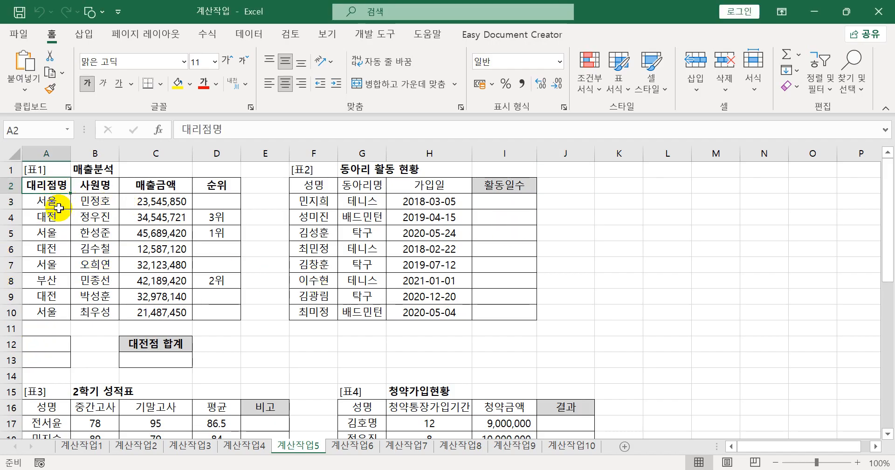
{"action": "left_click", "coordinate": [44, 219], "text": "ctrl"}
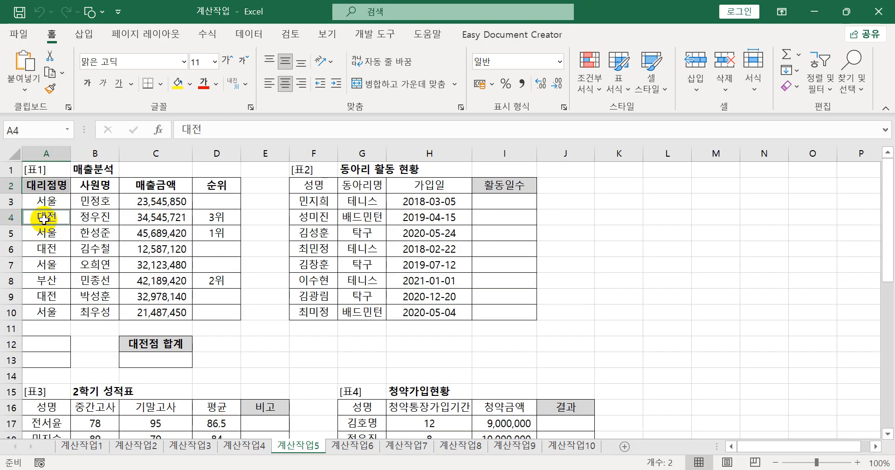
{"action": "key", "text": "ctrl+c"}
{"action": "left_click", "coordinate": [49, 343]}
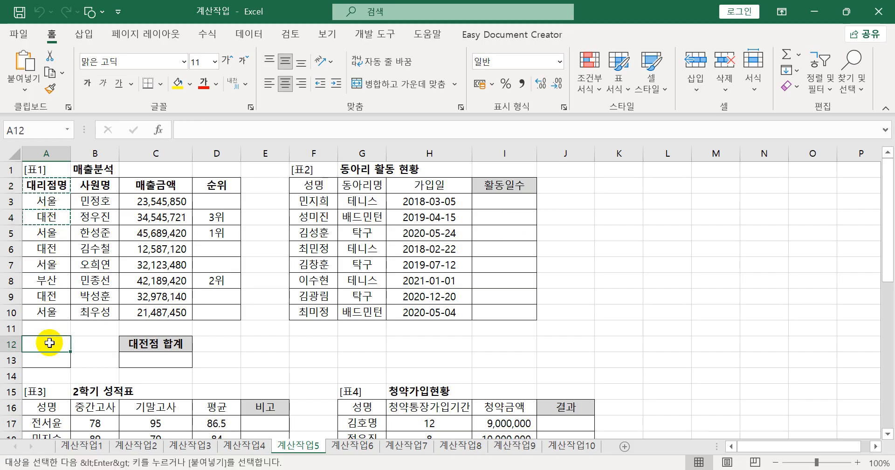
{"action": "key", "text": "ctrl+v"}
- Sum the 매출금액 for the 대전 branch in C13 with the formula =DSUM(A2:D10,C2,A12:A13)
{"action": "left_click", "coordinate": [144, 359]}
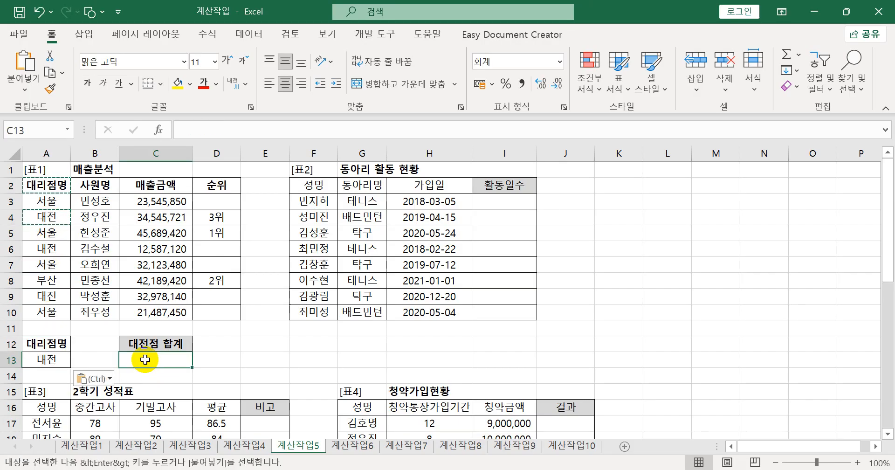
{"action": "type", "text": "="}
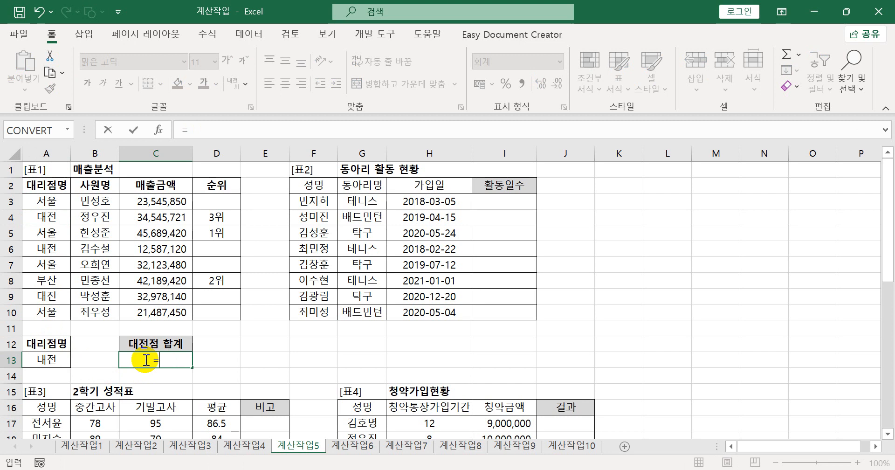
{"action": "type", "text": "dsu"}
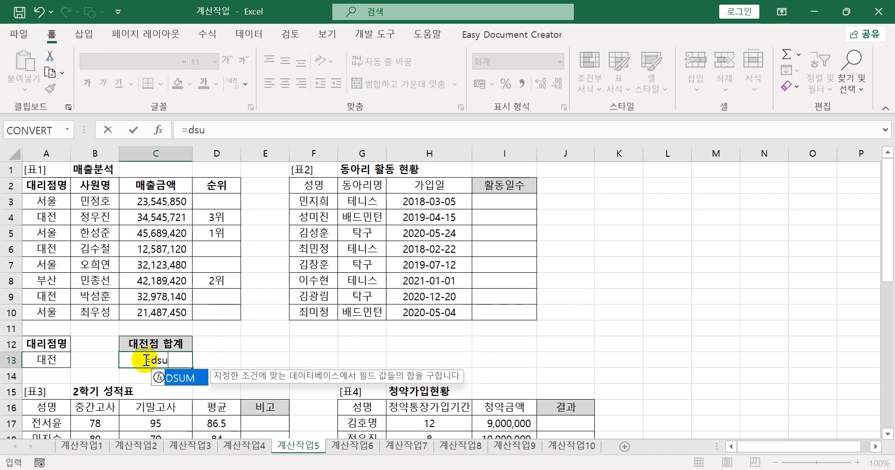
{"action": "key", "text": "Tab"}
{"action": "left_click", "coordinate": [46, 185]}
{"action": "left_click_drag", "start_coordinate": [125, 201], "coordinate": [208, 312]}
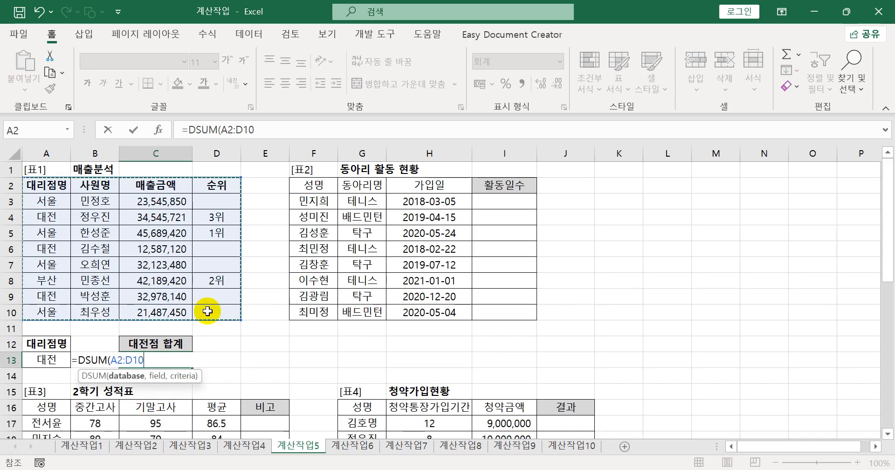
{"action": "type", "text": ","}
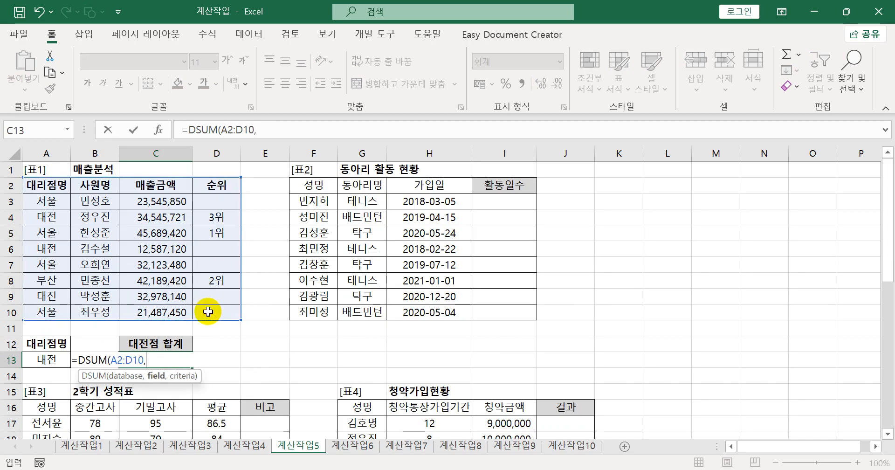
{"action": "left_click", "coordinate": [164, 184]}
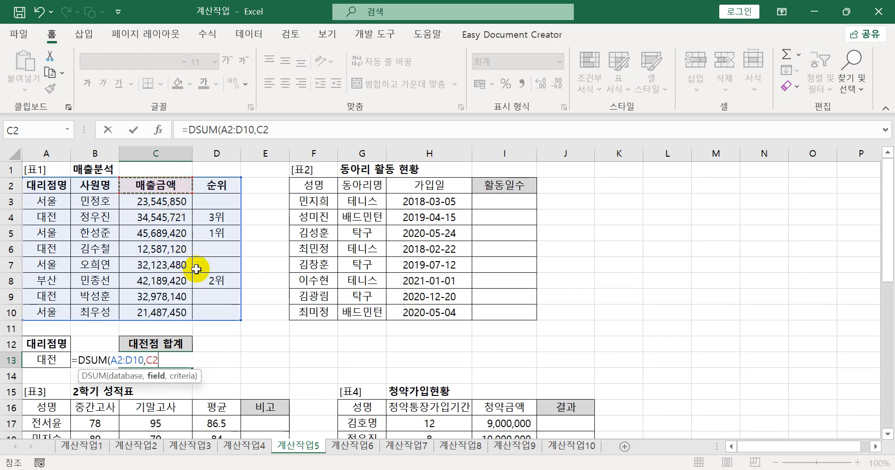
{"action": "type", "text": ","}
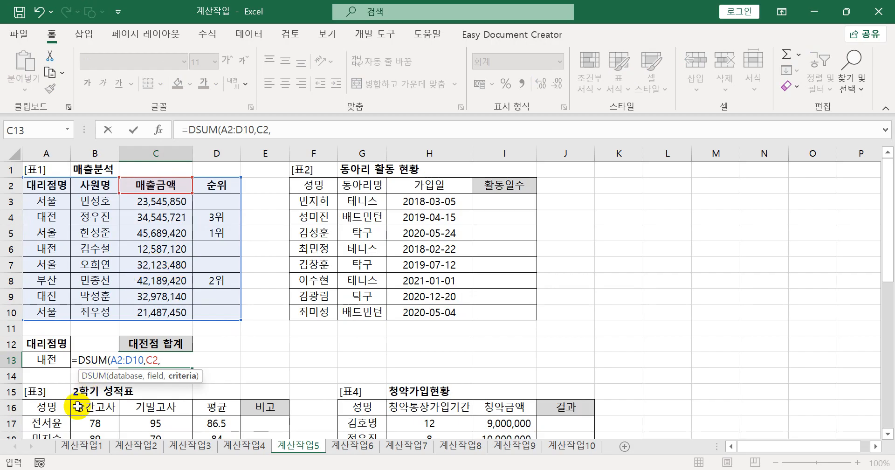
{"action": "left_click_drag", "start_coordinate": [38, 350], "coordinate": [31, 365]}
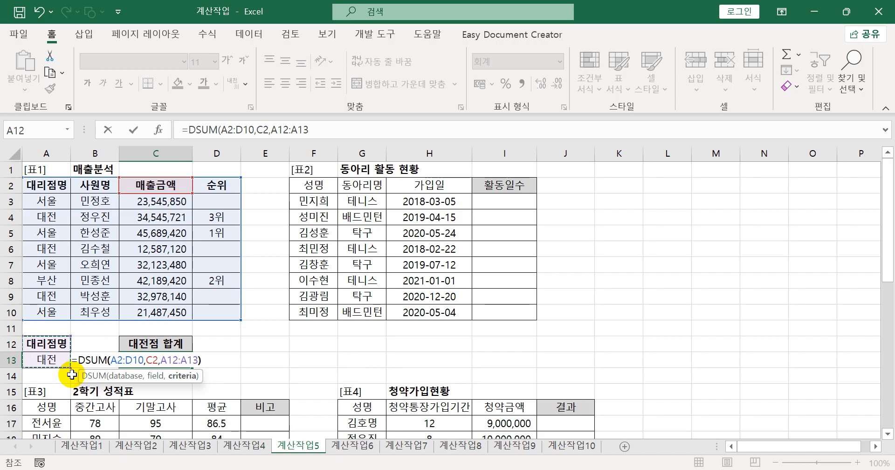
{"action": "type", "text": ")"}
{"action": "key", "text": "Return"}
{"action": "key", "text": "Return"}
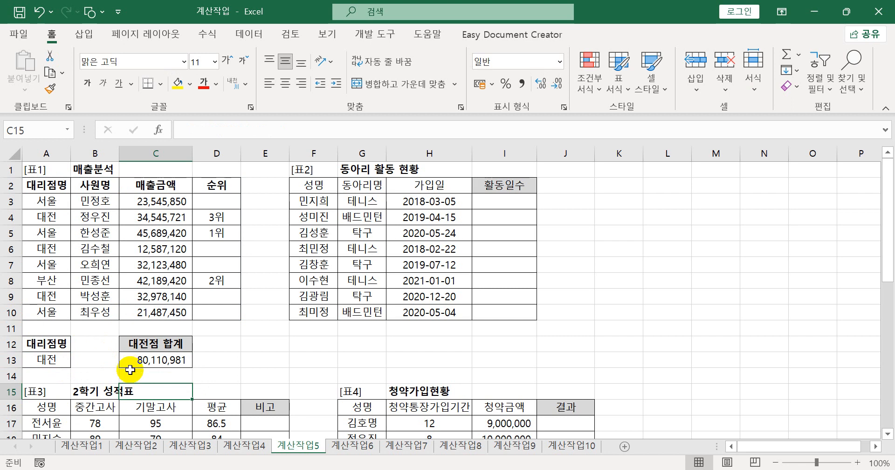
- Wrap the DSUM formula in C13 in ROUNDUP with -3 digits to round up to the thousands
{"action": "left_click", "coordinate": [174, 360]}
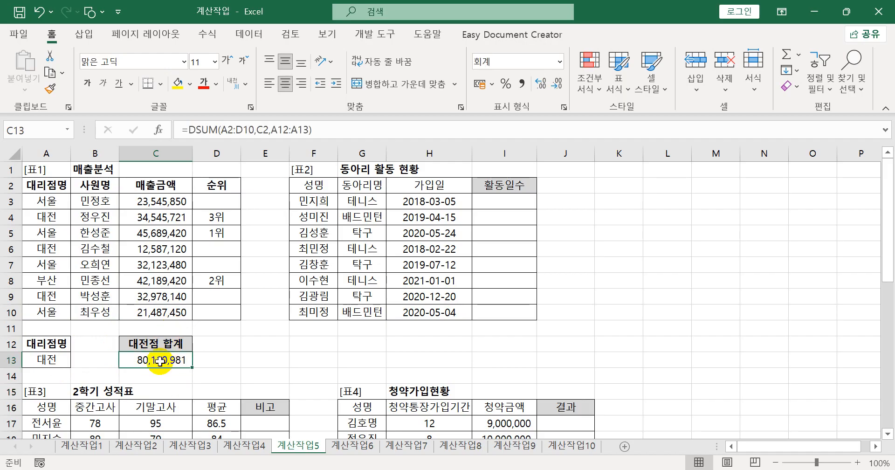
{"action": "double_click", "coordinate": [159, 361]}
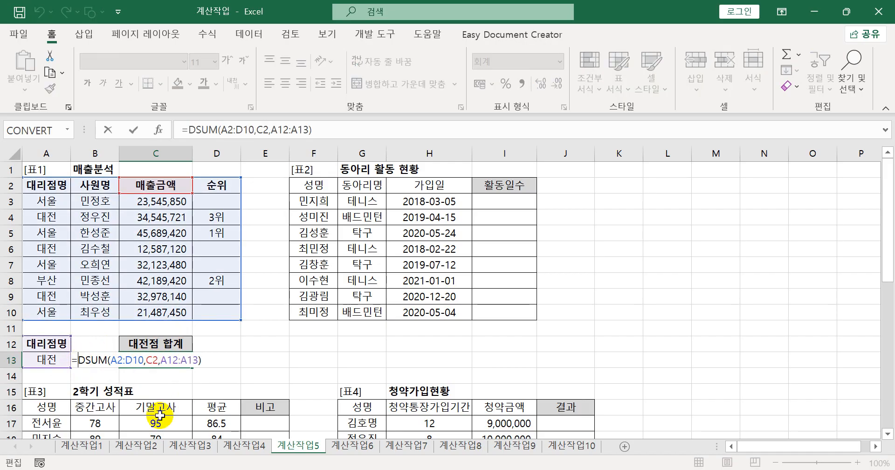
{"action": "type", "text": "rou"}
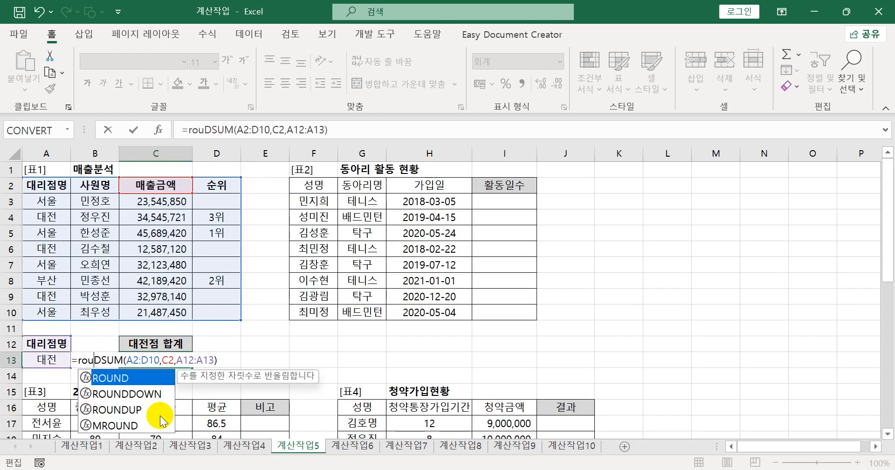
{"action": "key", "text": "Down"}
{"action": "key", "text": "Down"}
{"action": "key", "text": "Down"}
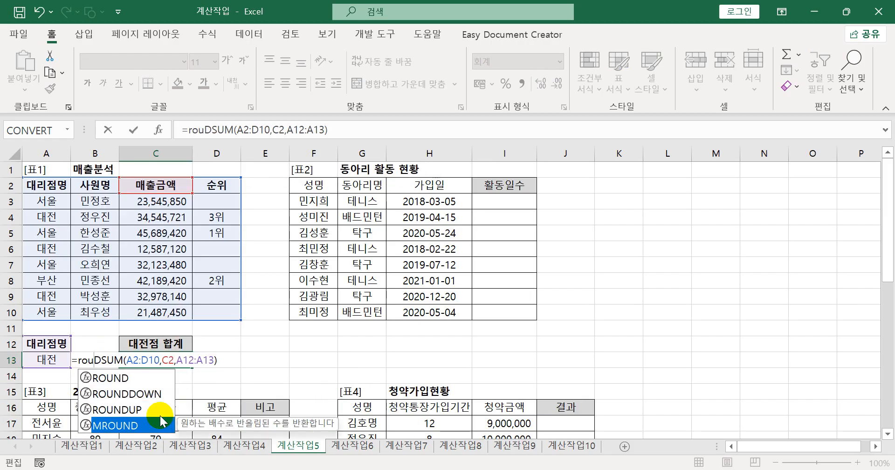
{"action": "double_click", "coordinate": [160, 408]}
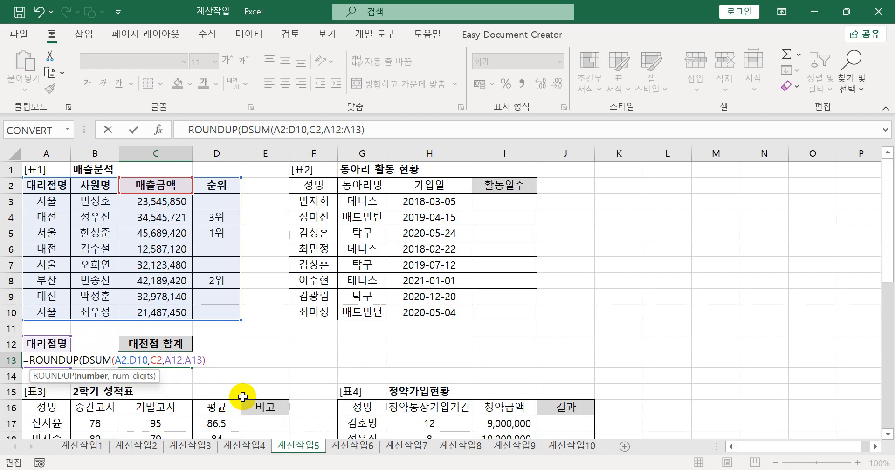
{"action": "left_click", "coordinate": [228, 359]}
{"action": "type", "text": ","}
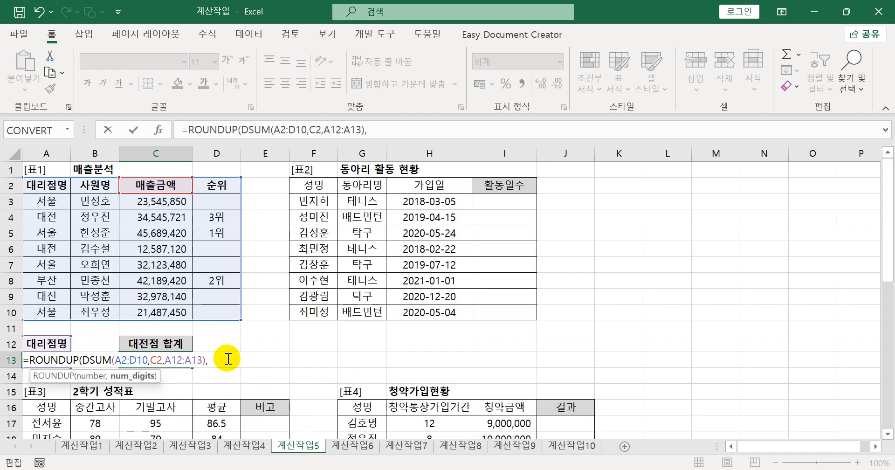
{"action": "type", "text": "-3)"}
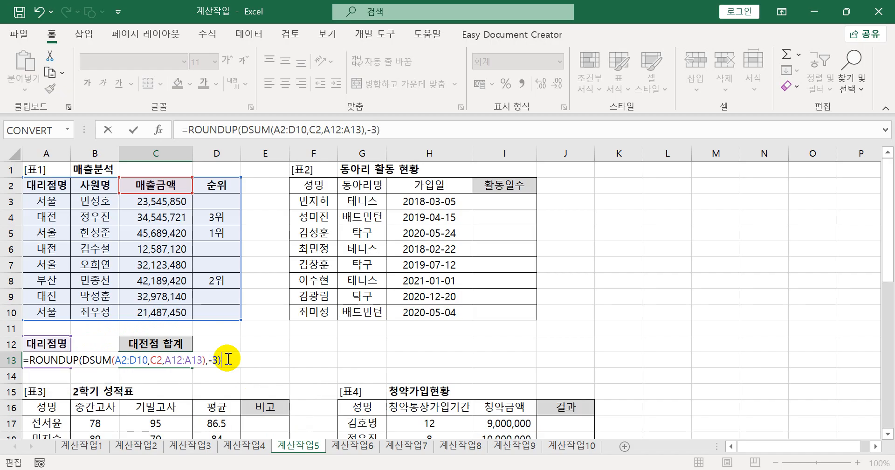
{"action": "key", "text": "Return"}
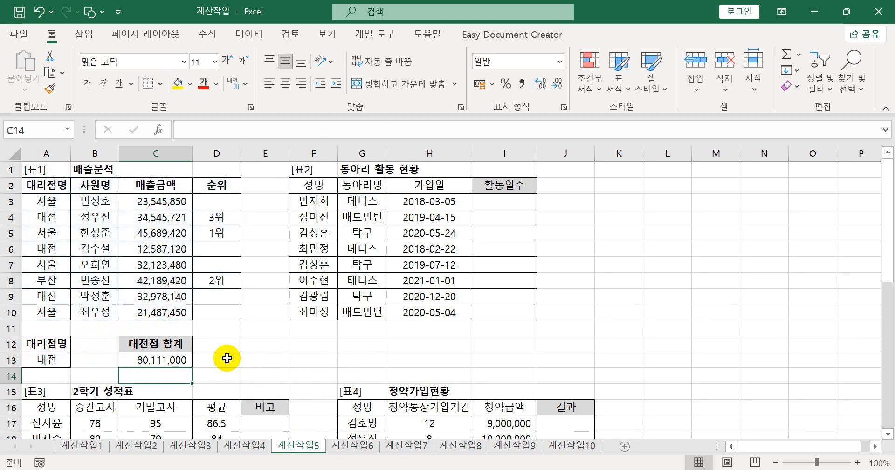
- Copy the complete formula from C13 and paste it as item 1 under 계산작업5 in the Notepad notes
{"action": "left_click", "coordinate": [183, 359]}
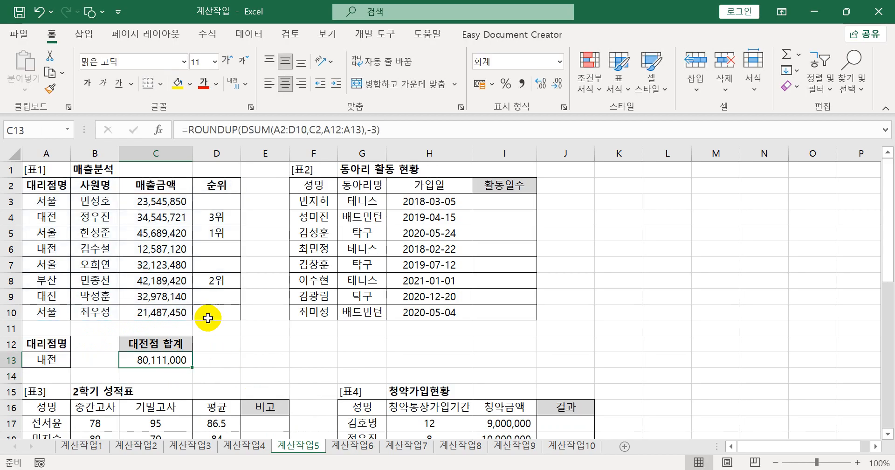
{"action": "left_click_drag", "start_coordinate": [391, 132], "coordinate": [154, 150]}
{"action": "key", "text": "ctrl+c"}
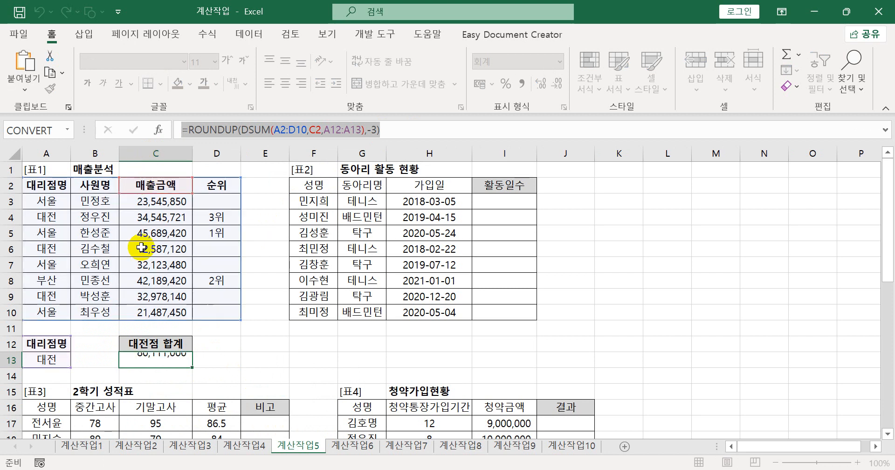
{"action": "key", "text": "Return"}
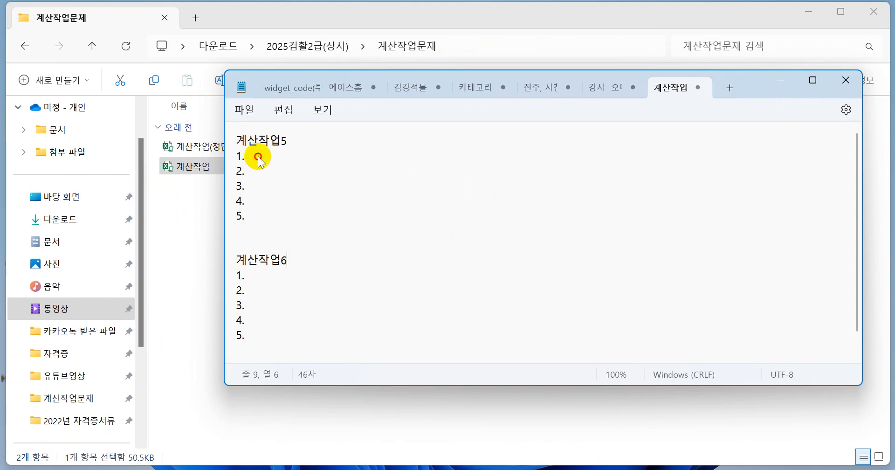
{"action": "left_click", "coordinate": [259, 159]}
{"action": "key", "text": "ctrl+v"}
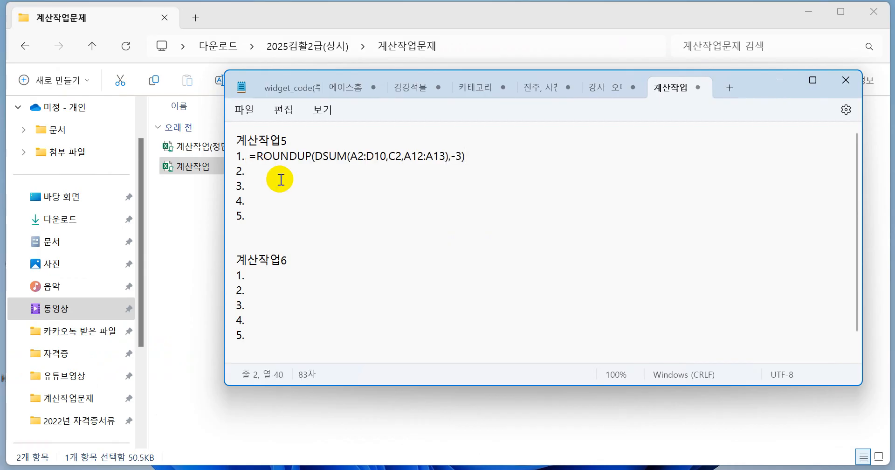
{"action": "left_click", "coordinate": [266, 171]}
- Minimize the 계산작업문제 folder window and switch back to the Excel workbook
{"action": "left_click", "coordinate": [393, 14]}
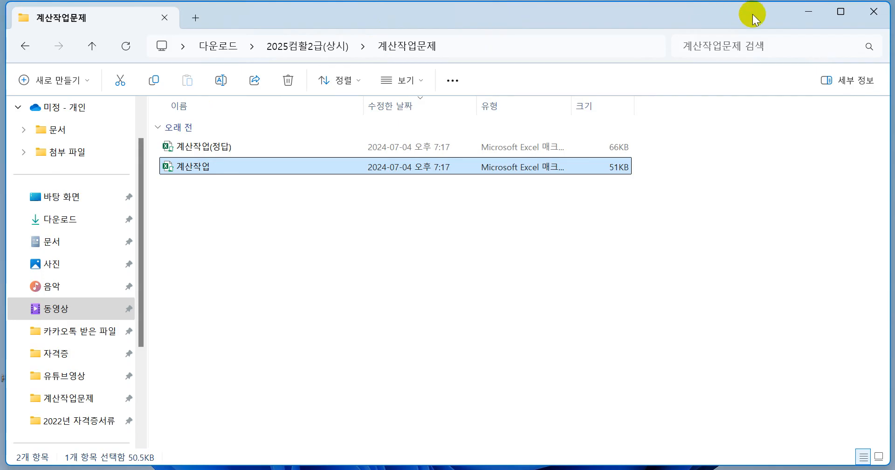
{"action": "left_click", "coordinate": [808, 14]}
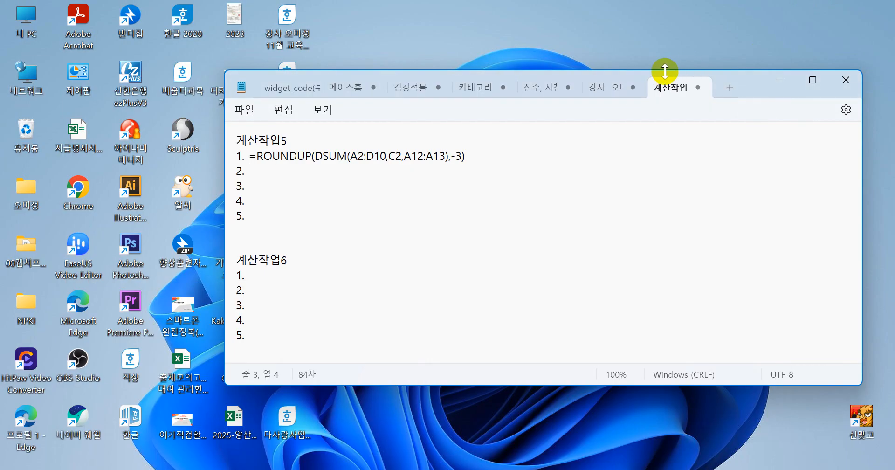
{"action": "left_click", "coordinate": [362, 469]}
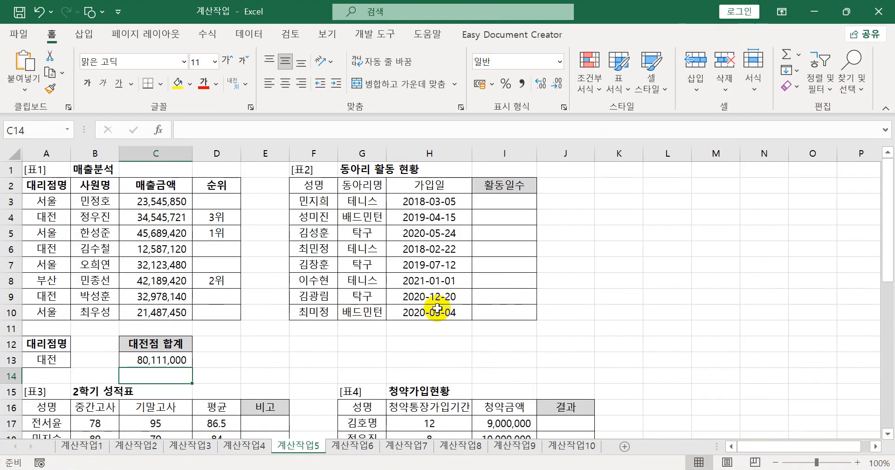
- Begin a DAYS formula in I3 under 활동일수 with TODAY() as the end date
{"action": "left_click", "coordinate": [498, 203]}
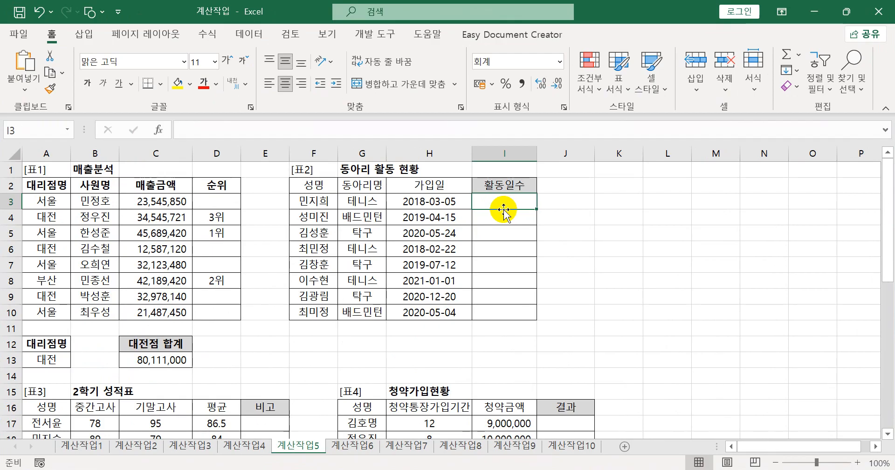
{"action": "type", "text": "=da"}
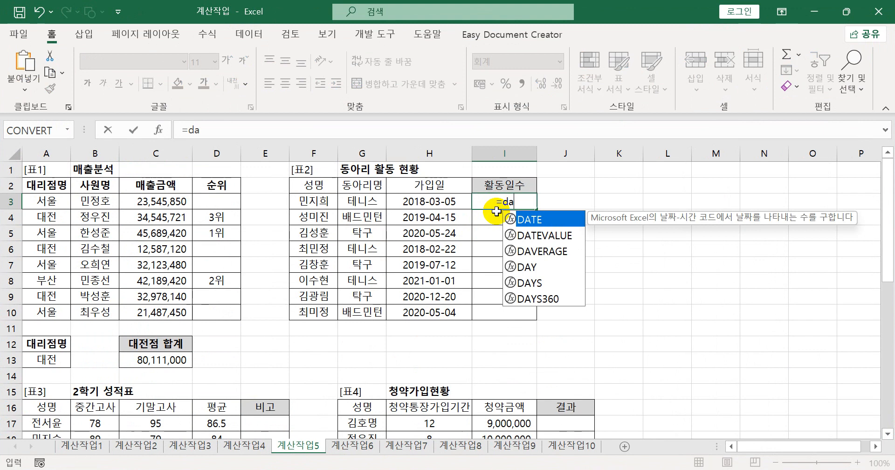
{"action": "key", "text": "Down"}
{"action": "key", "text": "Down"}
{"action": "key", "text": "Down"}
{"action": "key", "text": "Down"}
{"action": "key", "text": "Tab"}
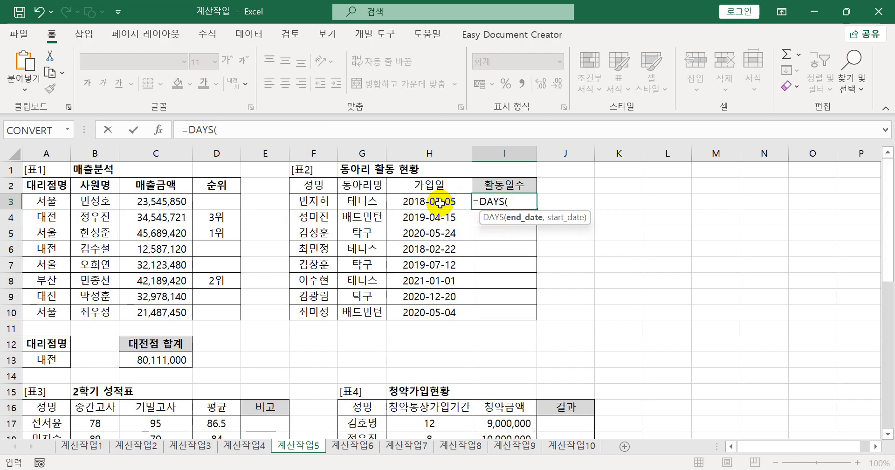
{"action": "type", "text": "t"}
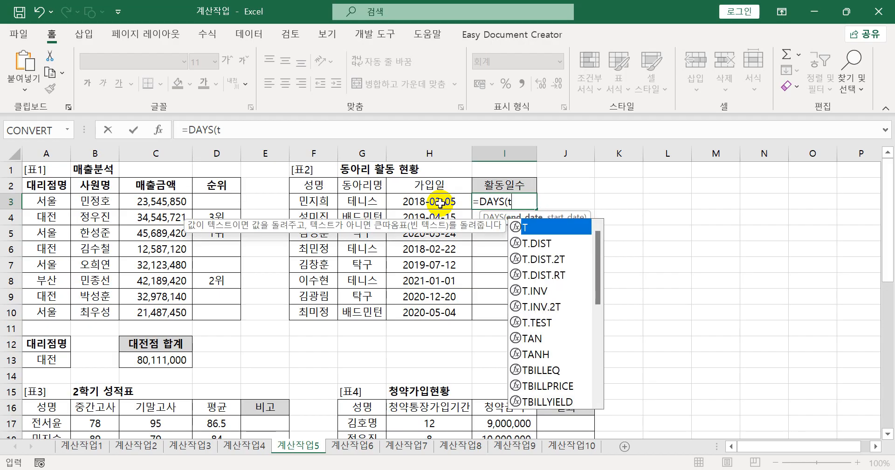
{"action": "type", "text": "o"}
{"action": "key", "text": "Tab"}
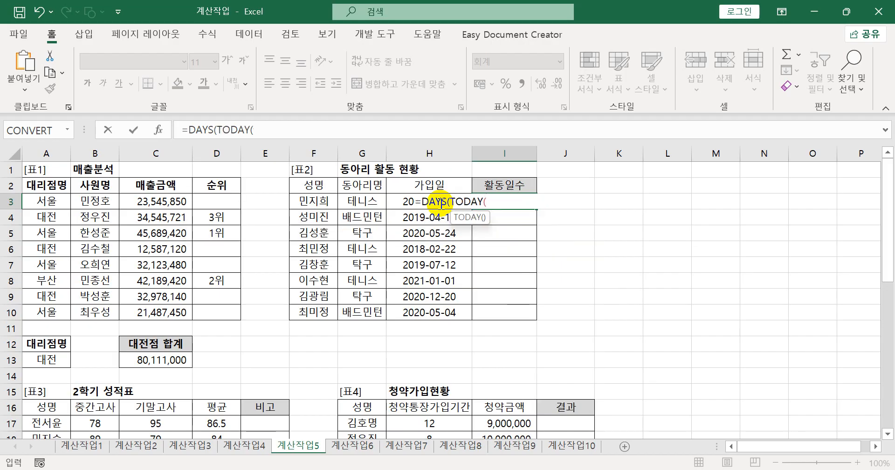
{"action": "type", "text": "),"}
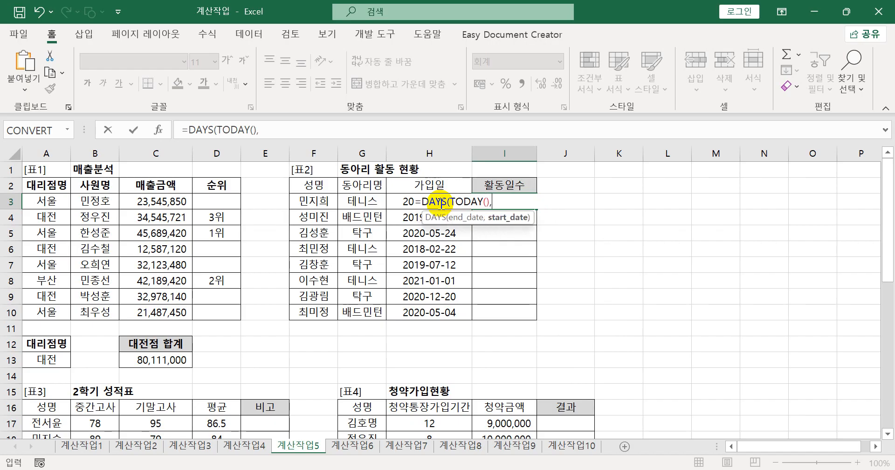
- Complete the I3 formula with H3 as the start date, =DAYS(TODAY(),H3), and fill it down to I10
{"action": "left_click", "coordinate": [417, 186]}
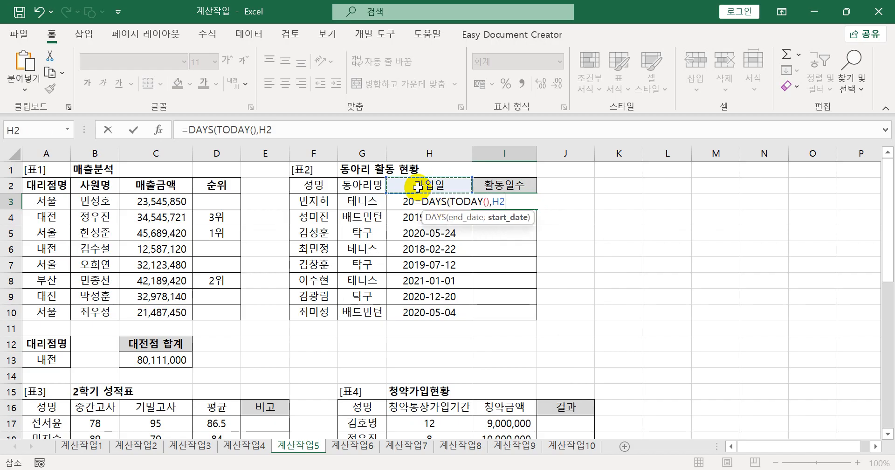
{"action": "key", "text": "Down"}
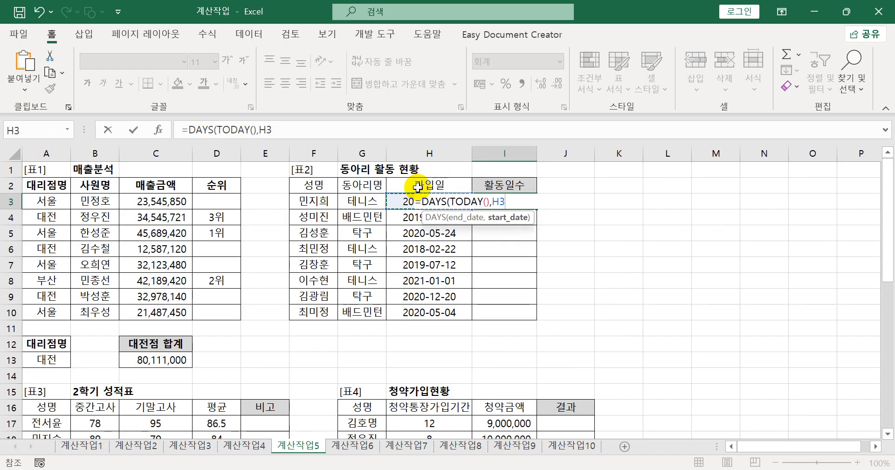
{"action": "type", "text": ")"}
{"action": "key", "text": "Return"}
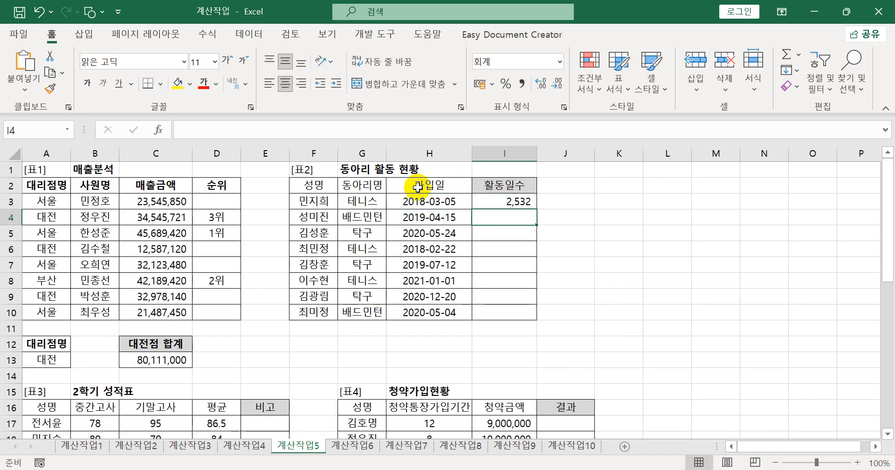
{"action": "left_click", "coordinate": [515, 203]}
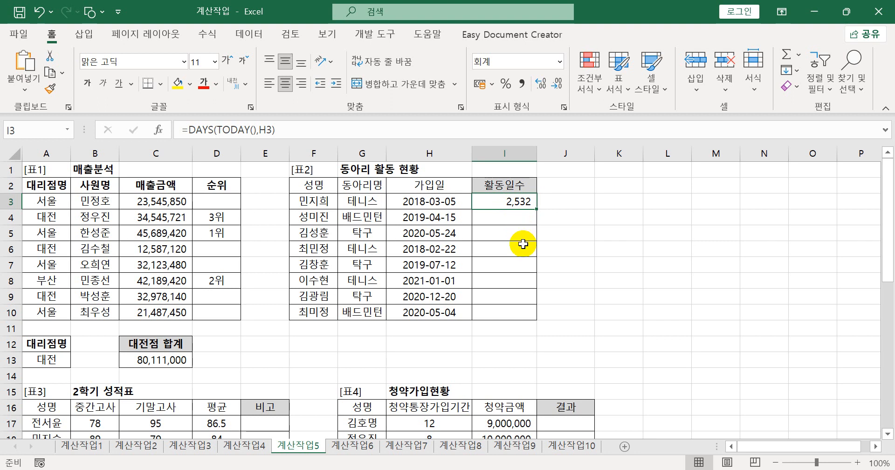
{"action": "left_click_drag", "start_coordinate": [536, 212], "coordinate": [538, 317]}
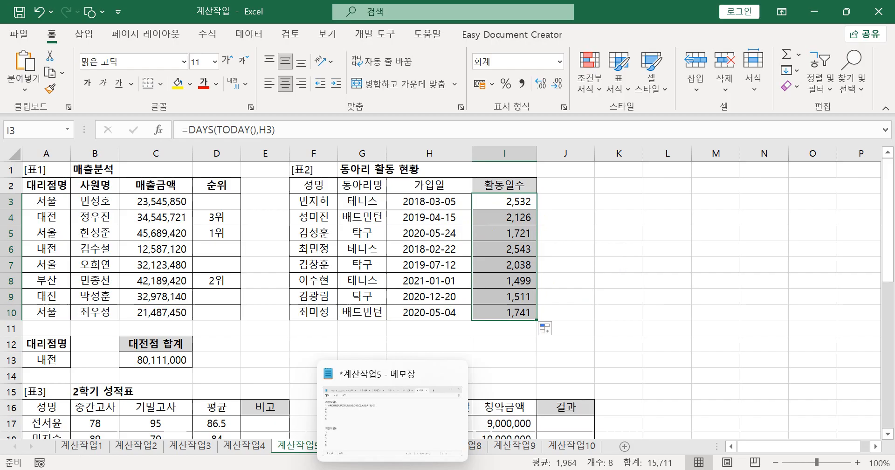
- Copy the complete DAYS formula from I3, paste it as item 2 under 계산작업5 in Notepad, and return to the Excel workbook
{"action": "left_click_drag", "start_coordinate": [353, 134], "coordinate": [165, 131]}
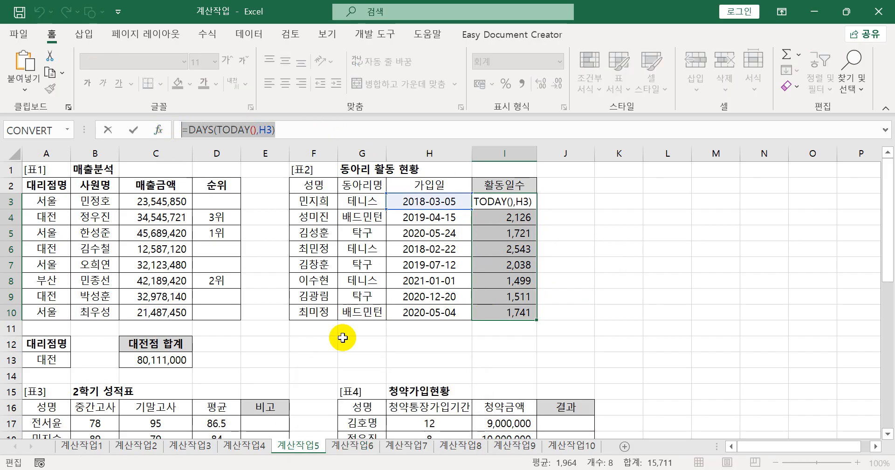
{"action": "key", "text": "Escape"}
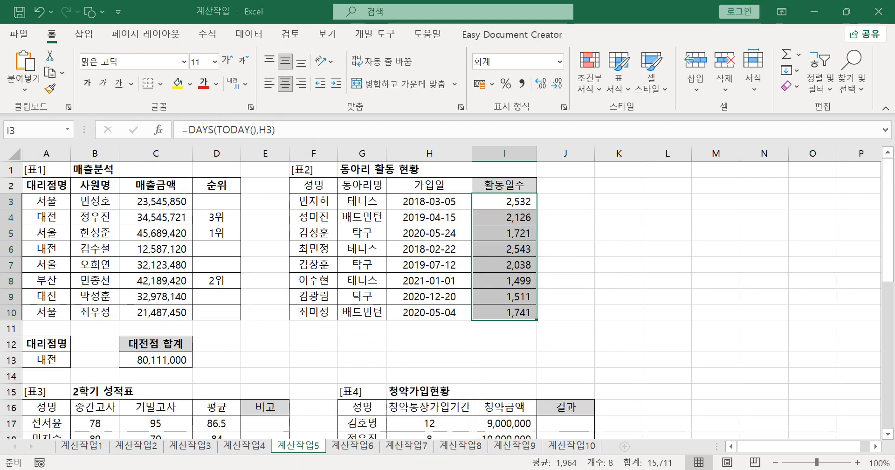
{"action": "left_click", "coordinate": [393, 469]}
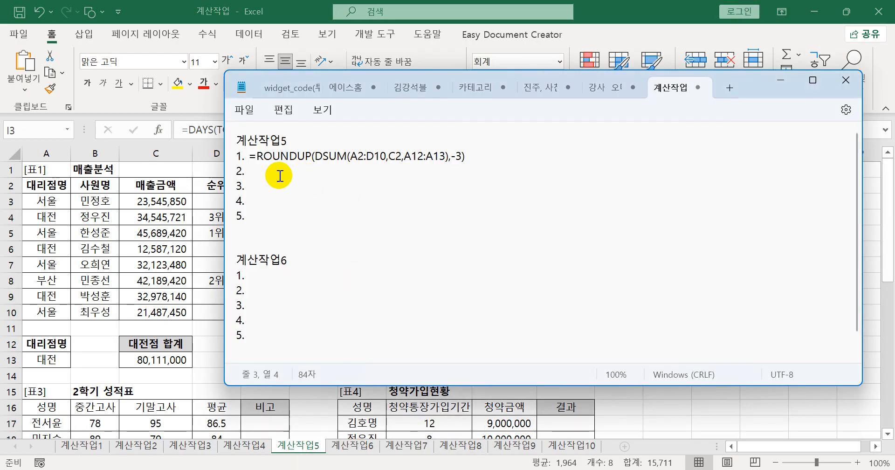
{"action": "key", "text": "ctrl+v"}
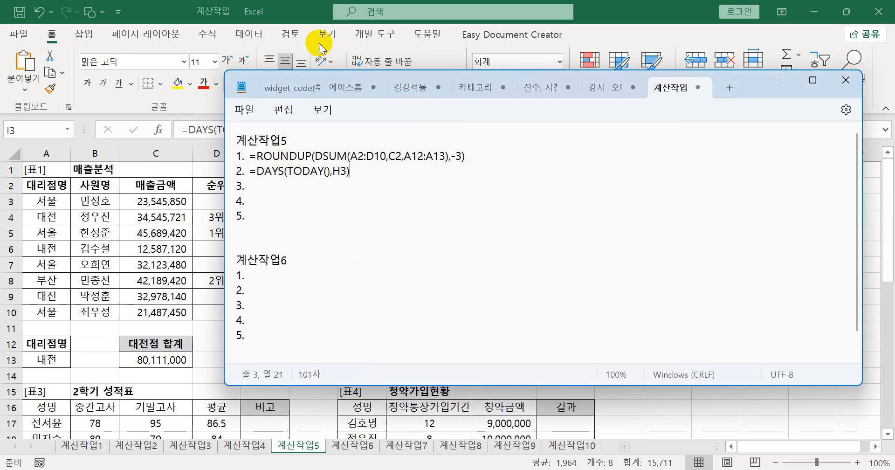
{"action": "left_click", "coordinate": [285, 6]}
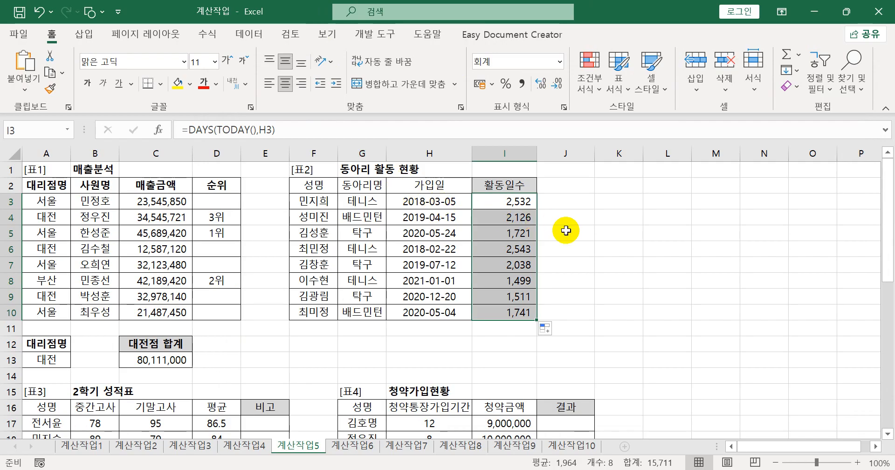
- Calculate the median of the 평균 column in E17 with the absolute-reference formula =MEDIAN($D$17:$D$27)
{"action": "scroll", "coordinate": [517, 285], "scroll_direction": "down", "scroll_amount": 4}
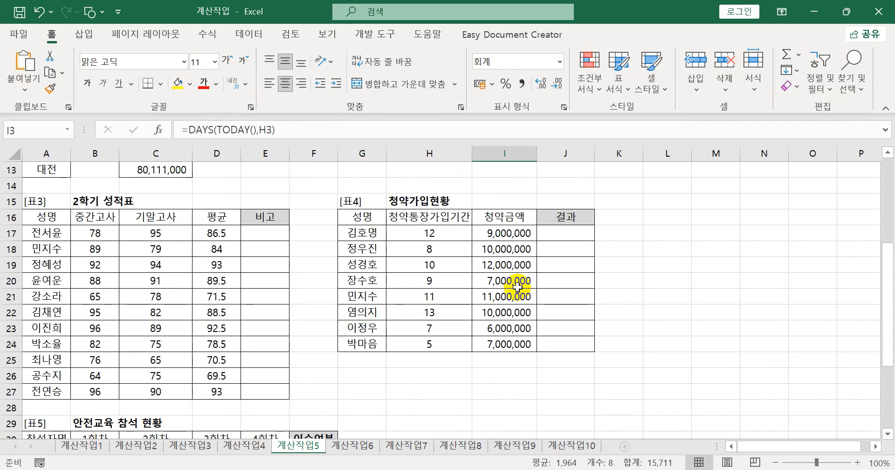
{"action": "left_click", "coordinate": [271, 236]}
{"action": "scroll", "coordinate": [361, 280], "scroll_direction": "down", "scroll_amount": 1}
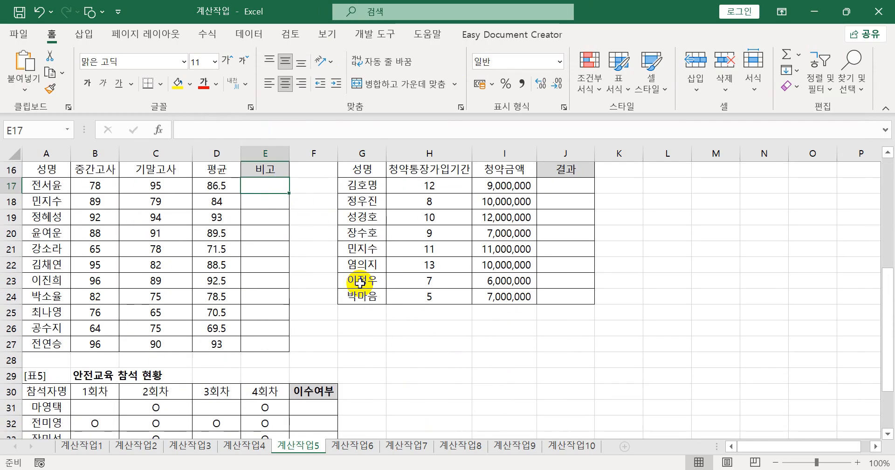
{"action": "scroll", "coordinate": [360, 281], "scroll_direction": "up", "scroll_amount": 1}
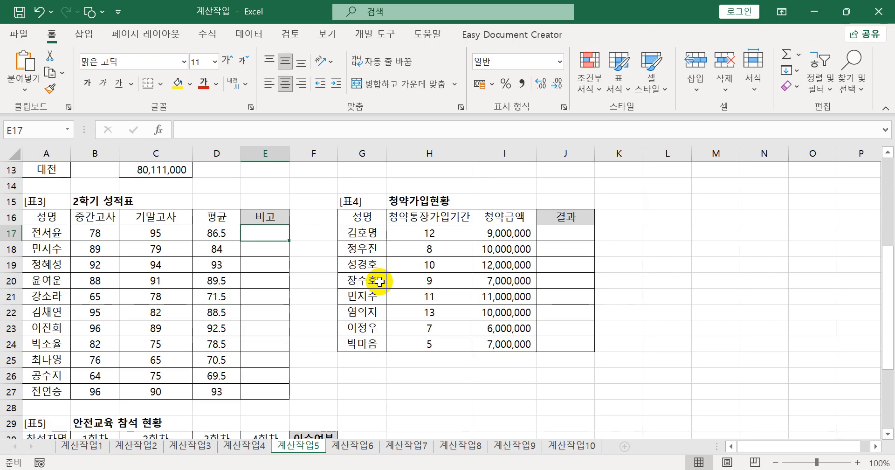
{"action": "type", "text": "=me"}
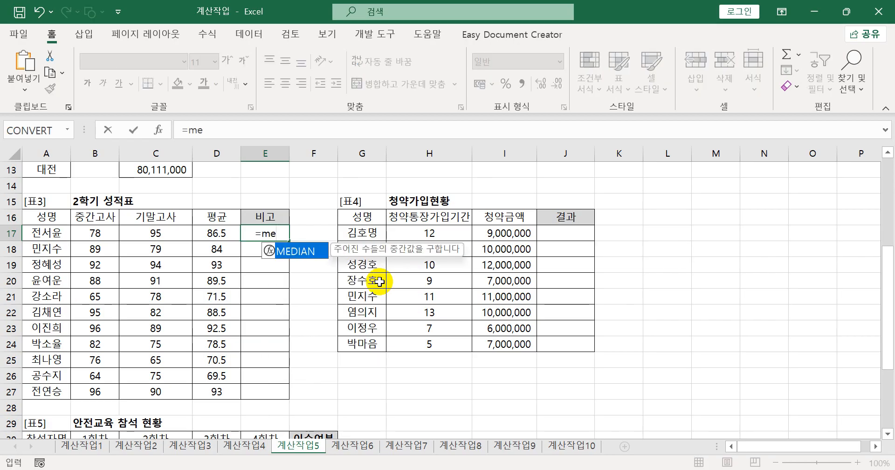
{"action": "key", "text": "Tab"}
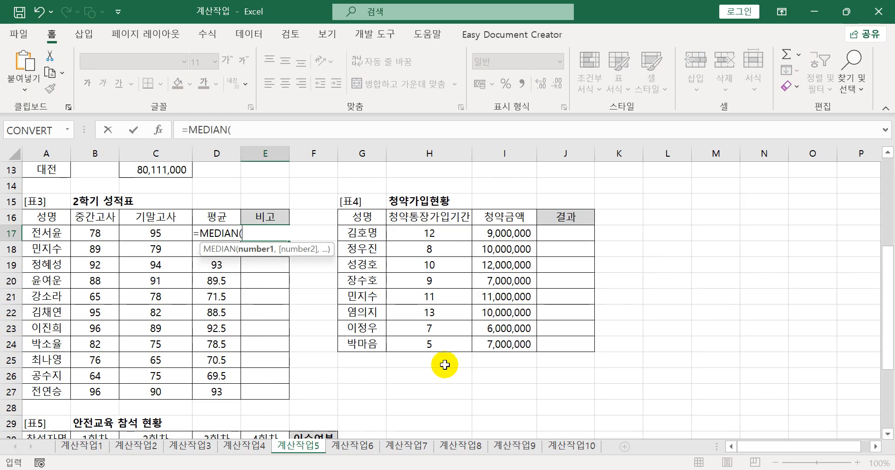
{"action": "left_click_drag", "start_coordinate": [228, 389], "coordinate": [203, 238]}
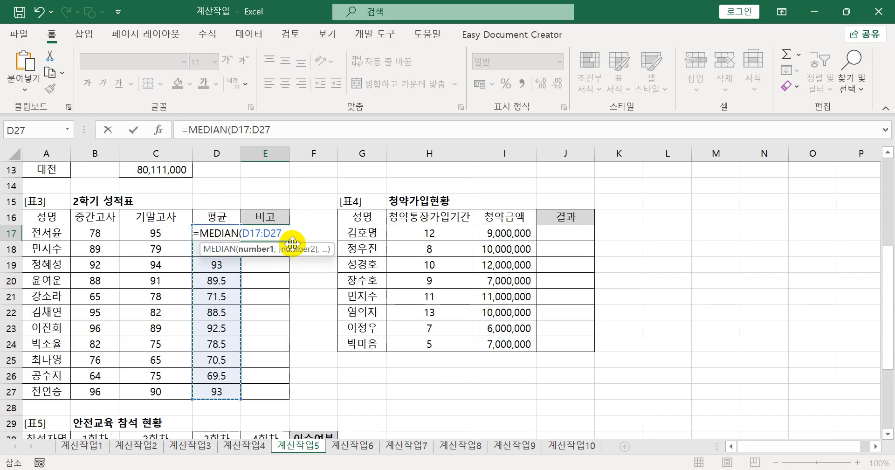
{"action": "key", "text": "F4"}
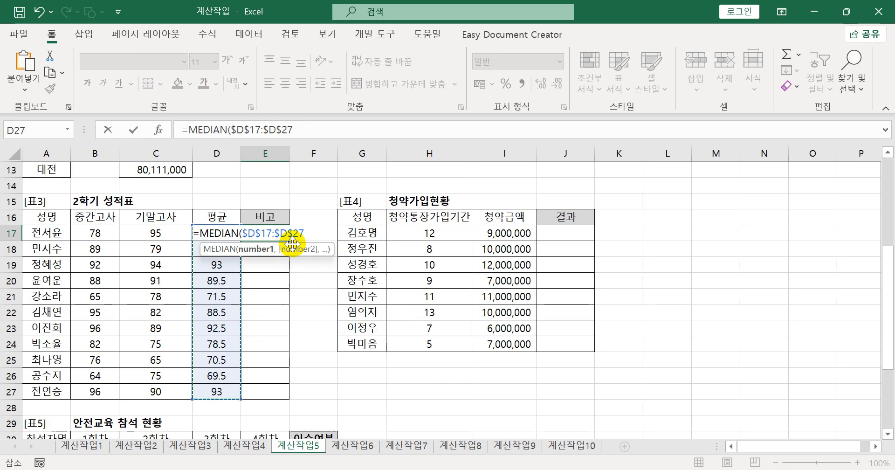
{"action": "type", "text": ")"}
{"action": "key", "text": "Return"}
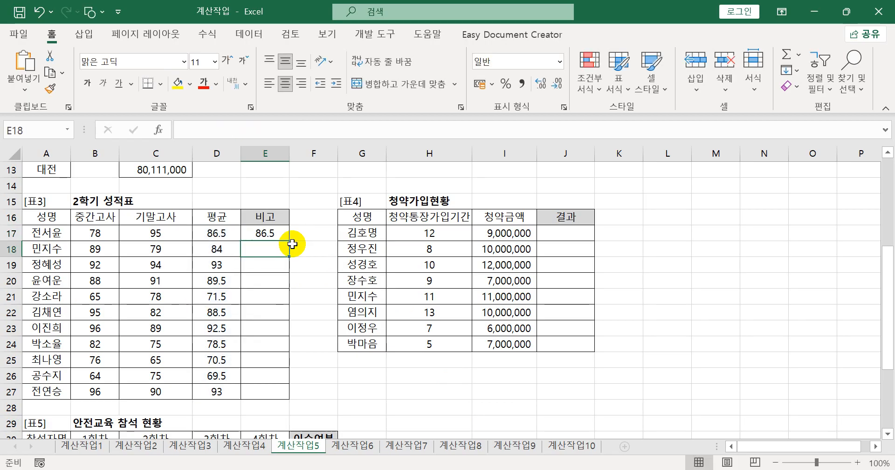
- Wrap the MEDIAN formula in E17 in an IF function that tests whether D17 is less than or equal to the median
{"action": "left_click", "coordinate": [285, 233]}
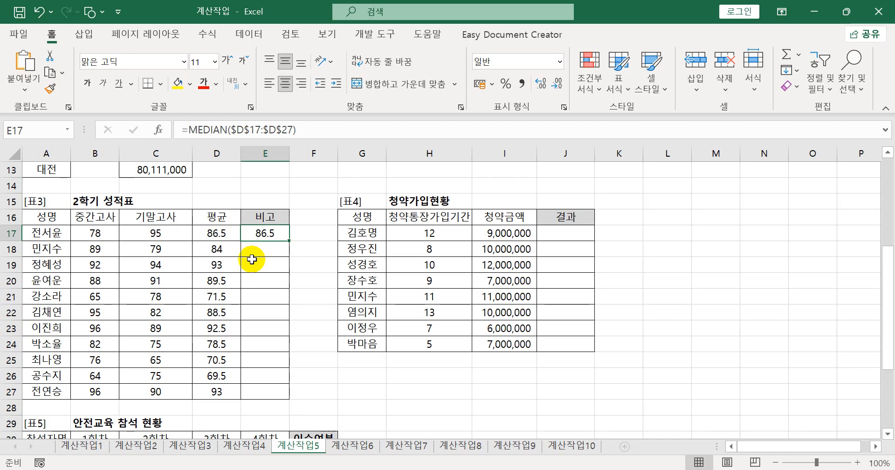
{"action": "double_click", "coordinate": [254, 233]}
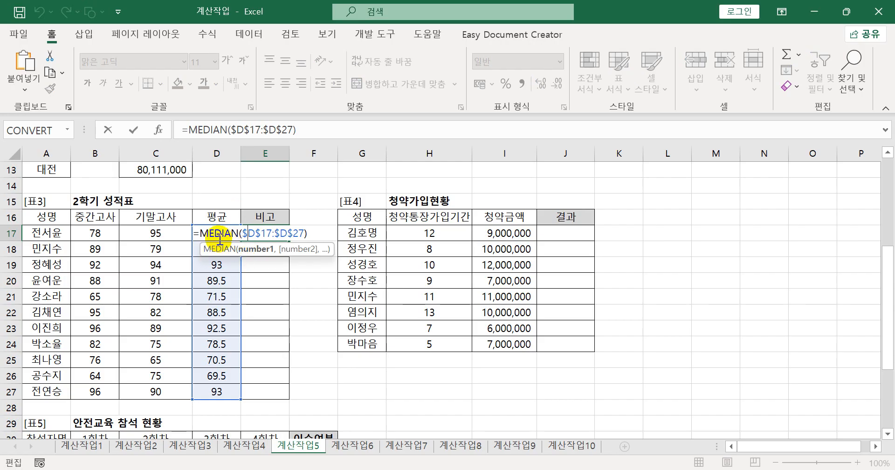
{"action": "left_click", "coordinate": [203, 234]}
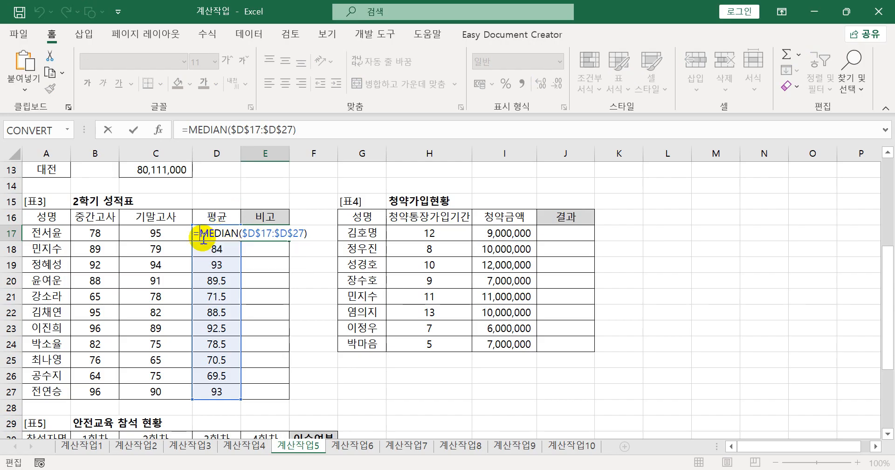
{"action": "type", "text": "IF("}
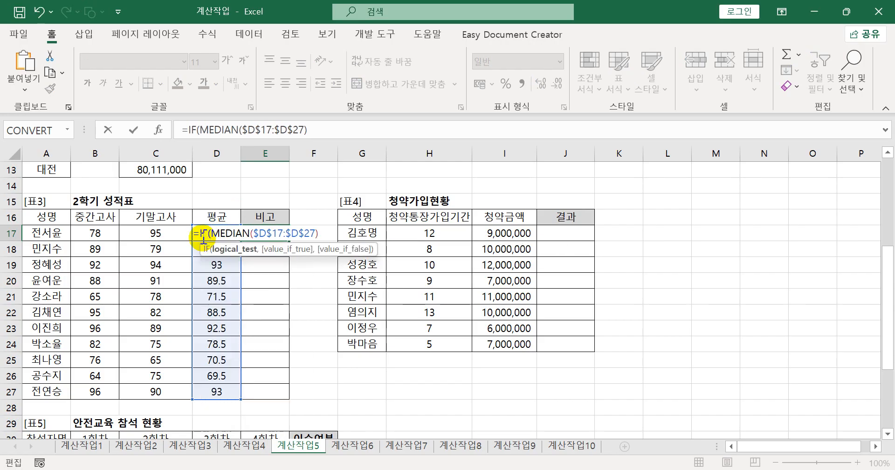
{"action": "left_click", "coordinate": [211, 215]}
{"action": "key", "text": "Down"}
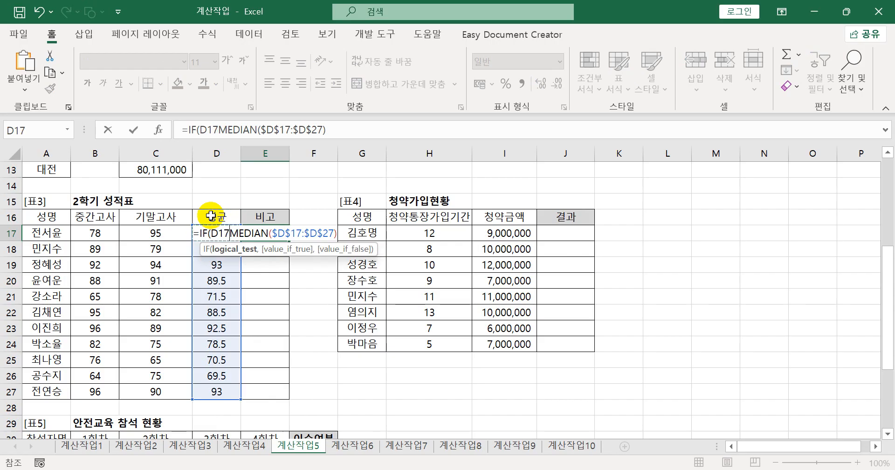
{"action": "type", "text": "<"}
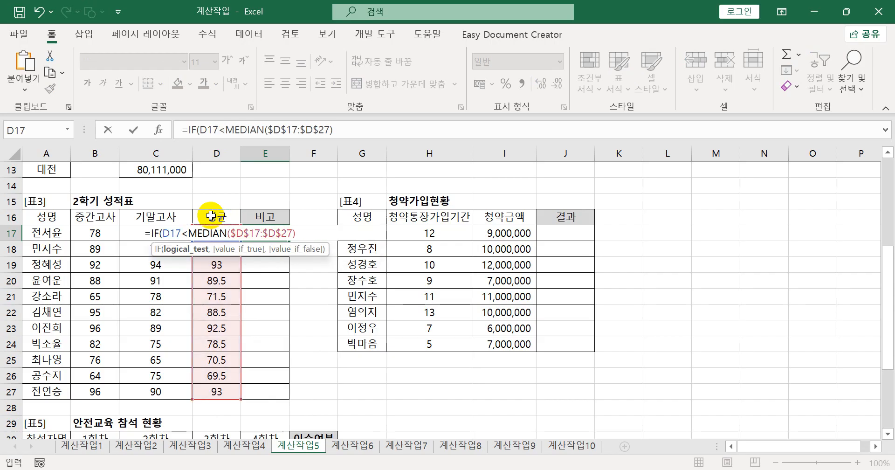
{"action": "type", "text": "="}
- Finish the IF formula in E17 with "면담" for true and "" for false, and fill it down to E27
{"action": "left_click", "coordinate": [315, 234]}
{"action": "type", "text": ","}
{"action": "type", "text": "\""}
{"action": "type", "text": "면담"}
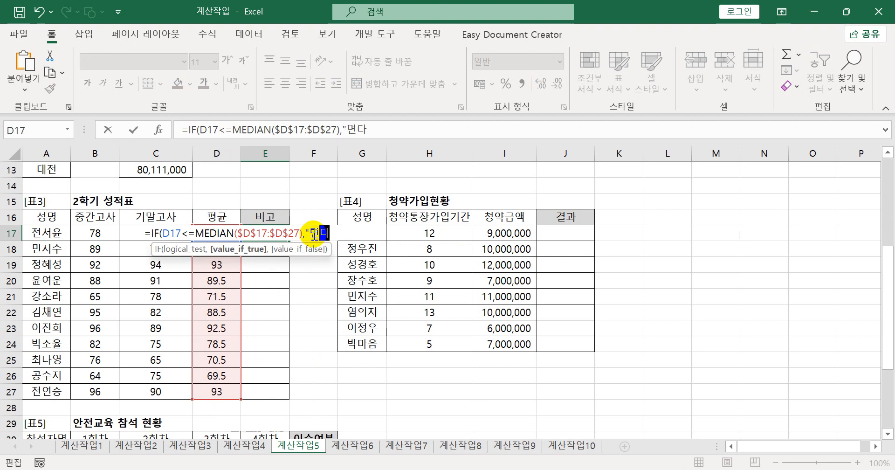
{"action": "type", "text": "\","}
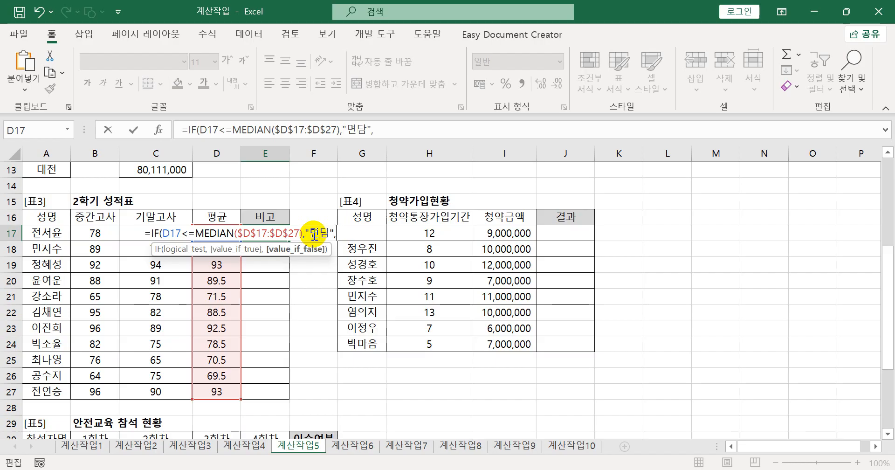
{"action": "type", "text": "\"\")"}
{"action": "key", "text": "Return"}
{"action": "left_click", "coordinate": [282, 232]}
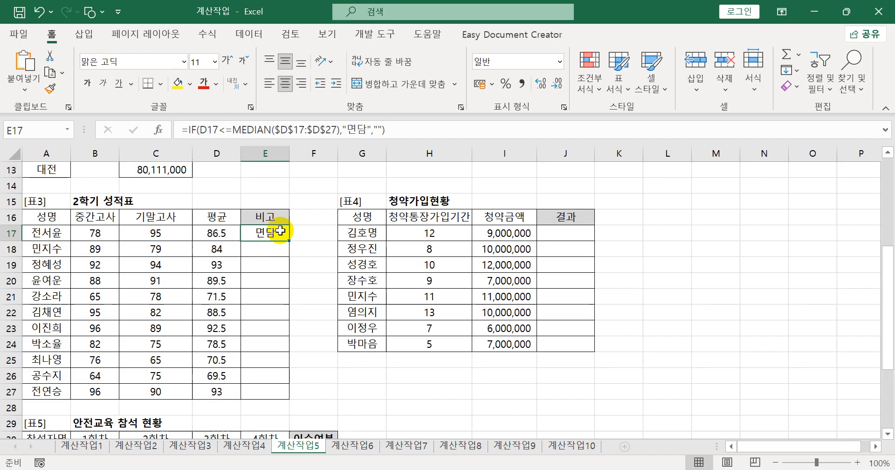
{"action": "left_click_drag", "start_coordinate": [290, 240], "coordinate": [289, 401]}
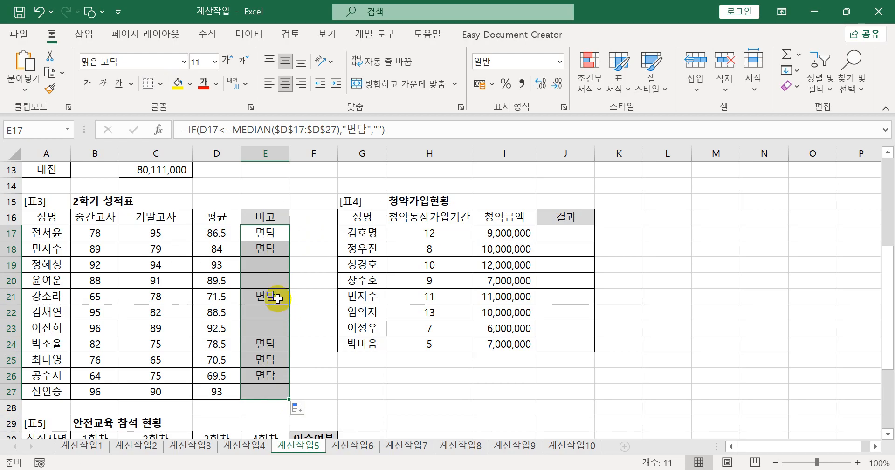
- Copy the complete IF formula from E17, paste it as item 3 under 계산작업5 in Notepad, and return to the Excel workbook
{"action": "left_click_drag", "start_coordinate": [409, 131], "coordinate": [156, 131]}
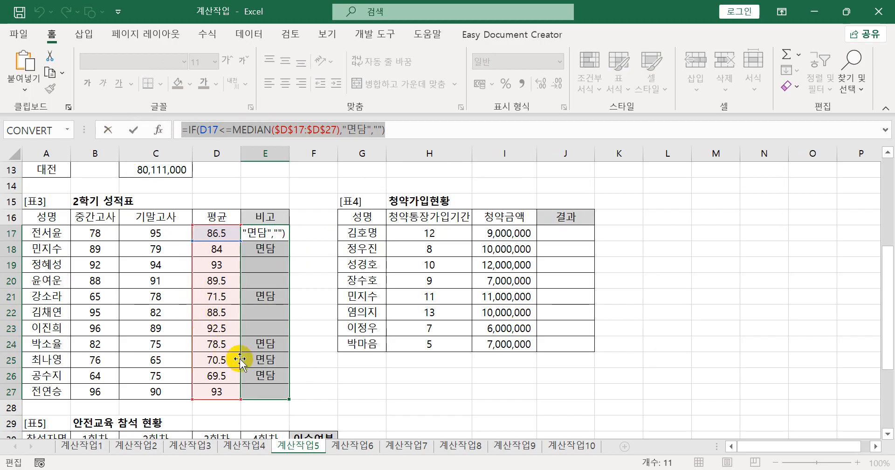
{"action": "key", "text": "ctrl+Return"}
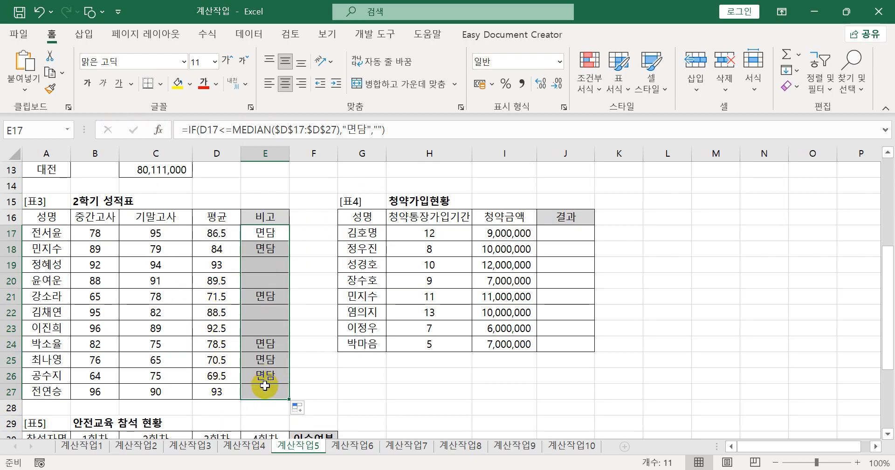
{"action": "key", "text": "alt+Tab"}
{"action": "left_click", "coordinate": [274, 190]}
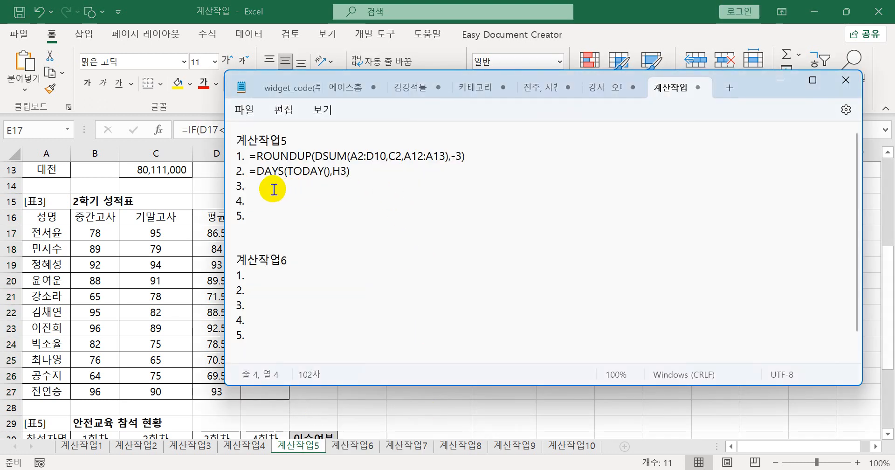
{"action": "key", "text": "ctrl+v"}
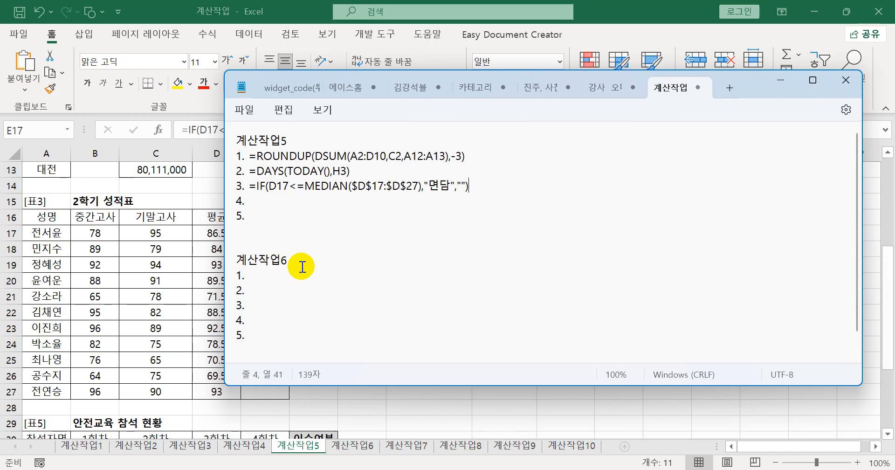
{"action": "left_click_drag", "start_coordinate": [270, 188], "coordinate": [421, 188]}
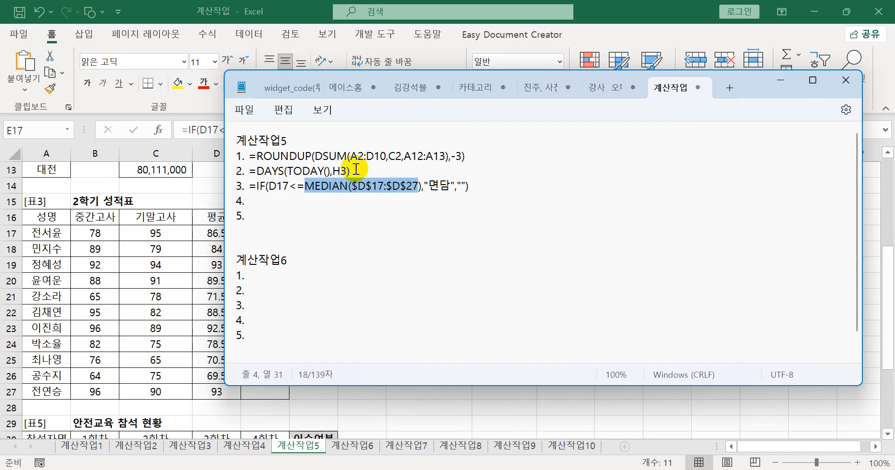
{"action": "left_click", "coordinate": [288, 14]}
- Examine the 청약통장가입기간 and 청약금액 columns of the 청약가입현황 table that the 결과 column depends on
{"action": "left_click", "coordinate": [546, 235]}
{"action": "key", "text": "Return"}
{"action": "left_click", "coordinate": [546, 235]}
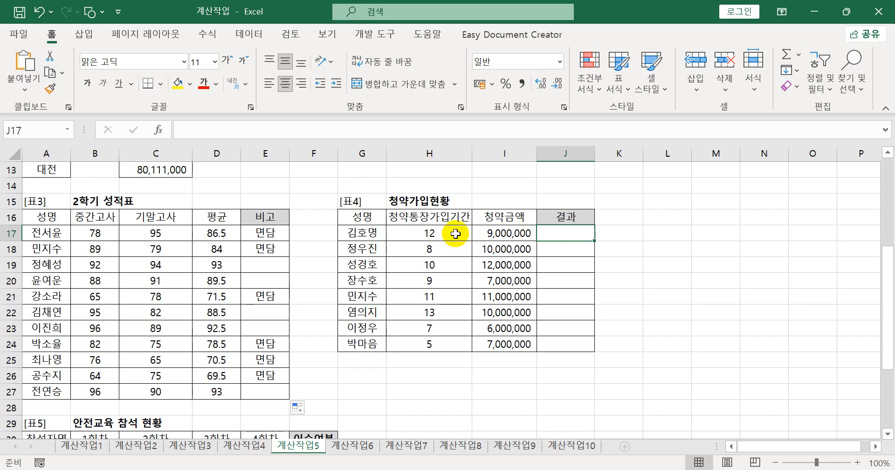
{"action": "left_click", "coordinate": [426, 225]}
{"action": "left_click_drag", "start_coordinate": [426, 234], "coordinate": [426, 343]}
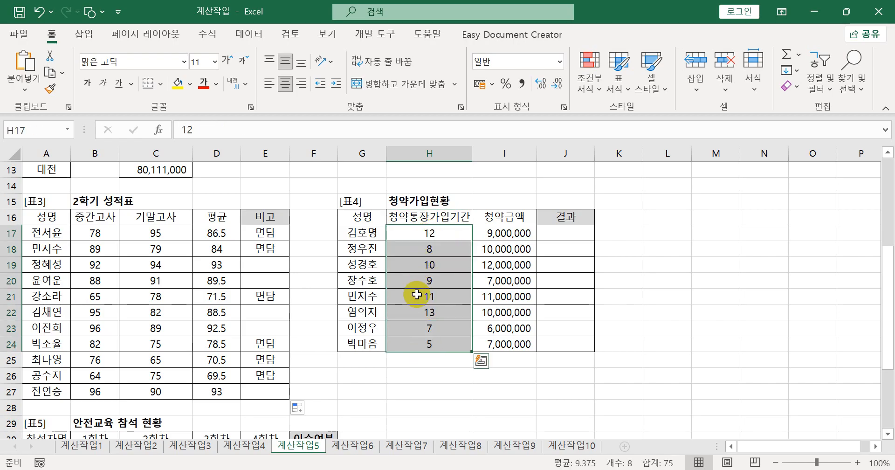
{"action": "left_click", "coordinate": [514, 222]}
{"action": "left_click_drag", "start_coordinate": [512, 232], "coordinate": [503, 345]}
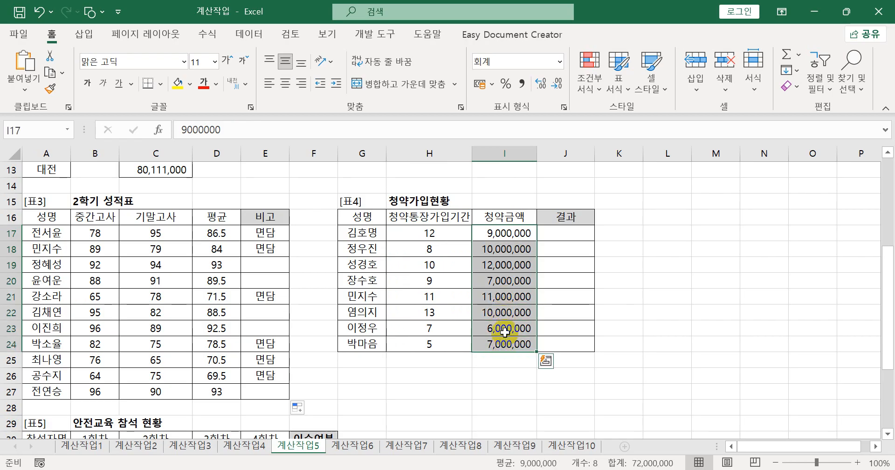
- Start a formula in J17 of the 결과 column with the AND function
{"action": "left_click", "coordinate": [569, 233]}
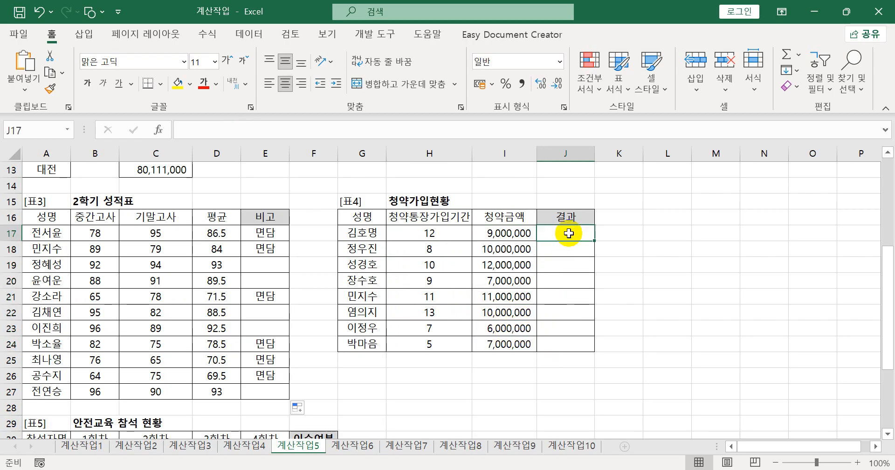
{"action": "type", "text": "="}
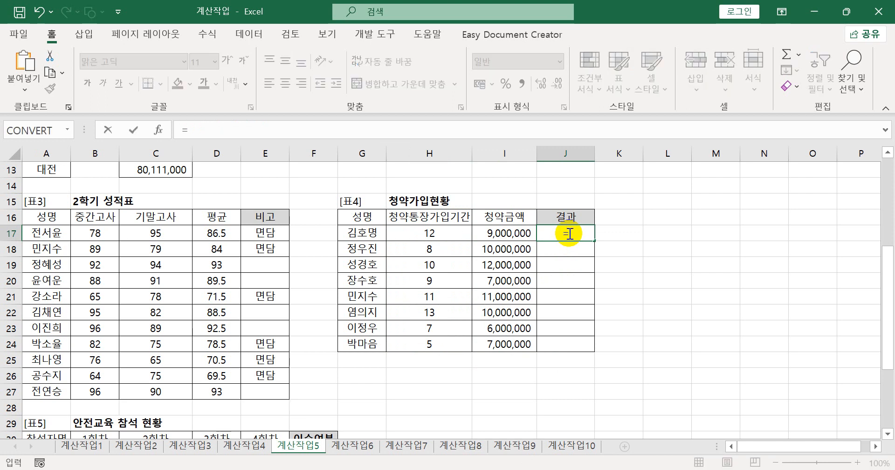
{"action": "type", "text": "무"}
{"action": "key", "text": "BackSpace"}
{"action": "key", "text": "BackSpace"}
{"action": "type", "text": "an"}
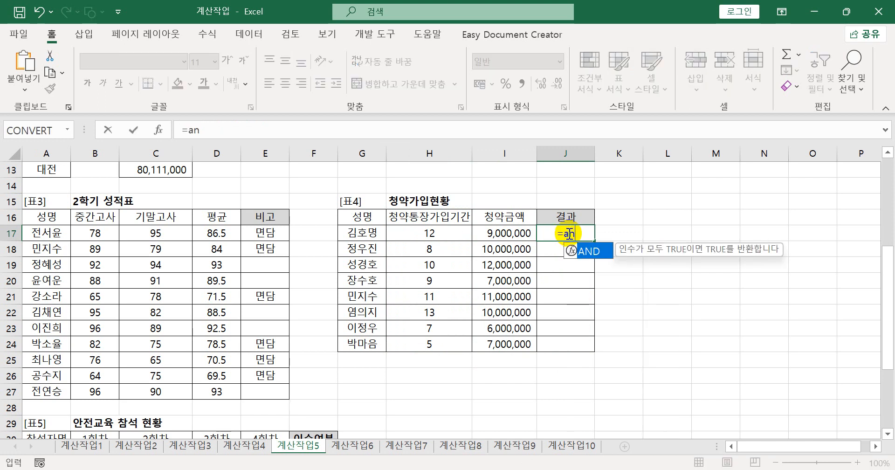
{"action": "key", "text": "Tab"}
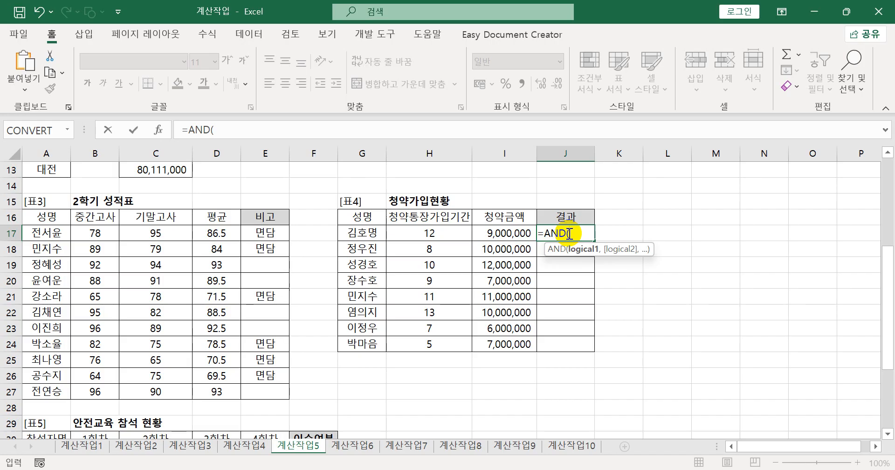
- Enter the first AND condition in J17 as H17>AVERAGE($H$17:$H$24), using an absolute range for the average
{"action": "left_click", "coordinate": [427, 235]}
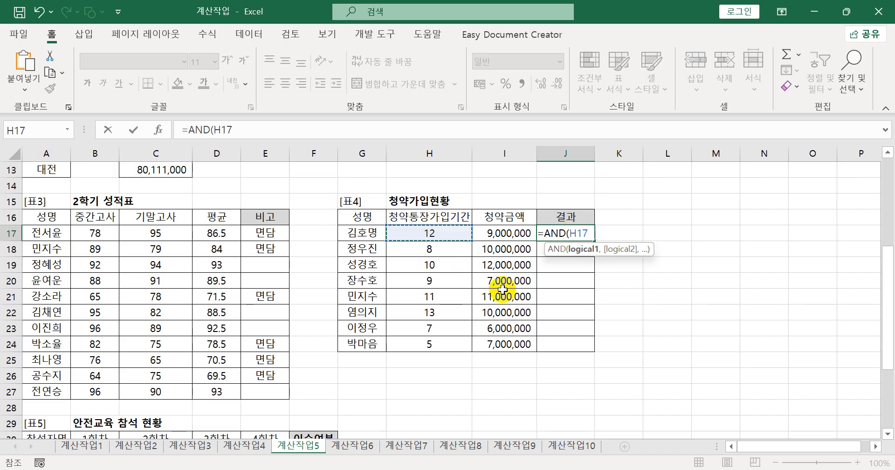
{"action": "type", "text": ">"}
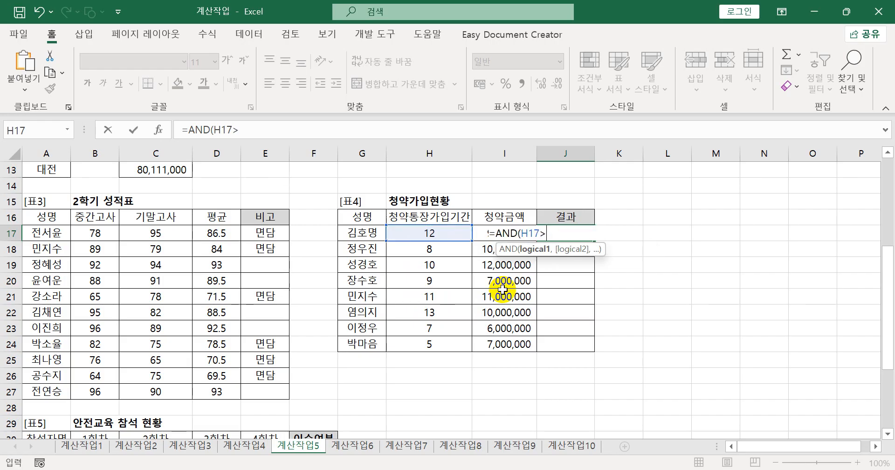
{"action": "type", "text": "av"}
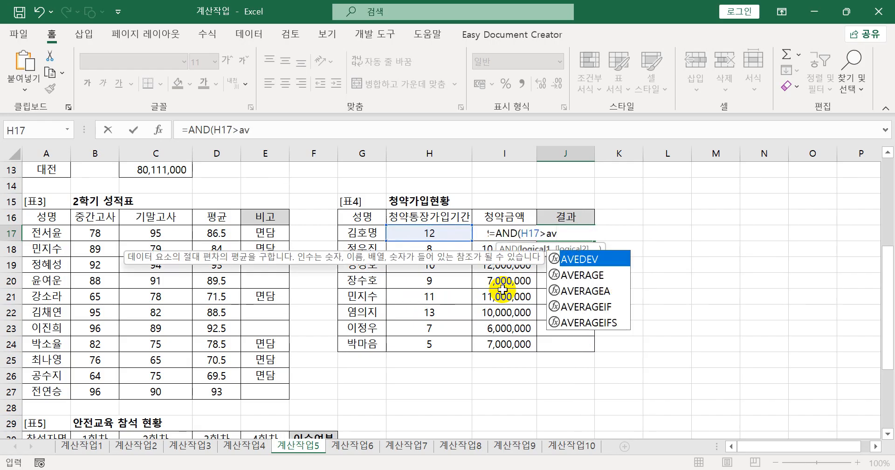
{"action": "key", "text": "Down"}
{"action": "key", "text": "Tab"}
{"action": "left_click", "coordinate": [437, 229]}
{"action": "left_click_drag", "start_coordinate": [437, 229], "coordinate": [433, 345]}
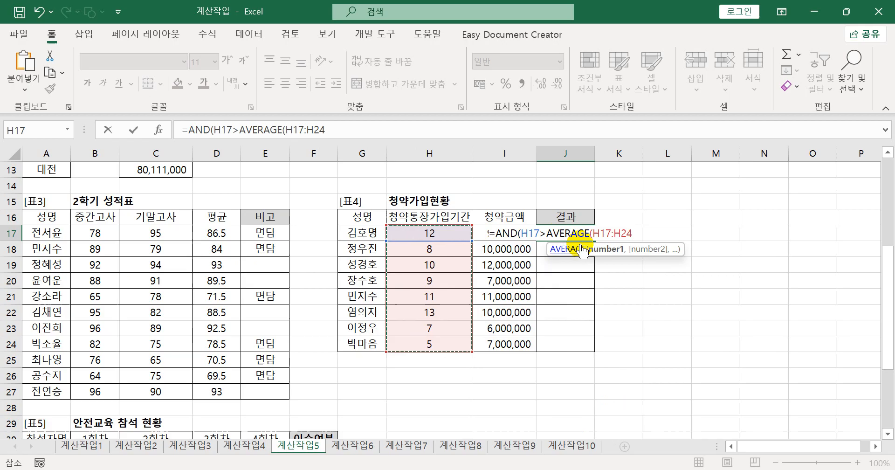
{"action": "key", "text": "F4"}
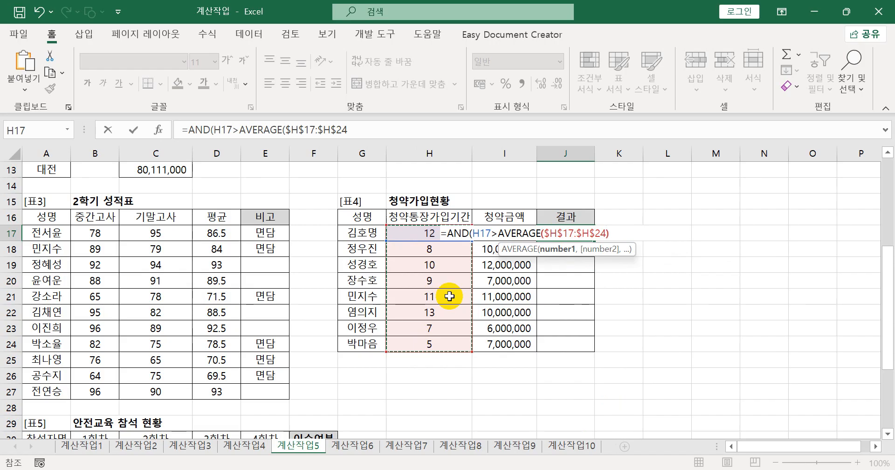
{"action": "type", "text": "),"}
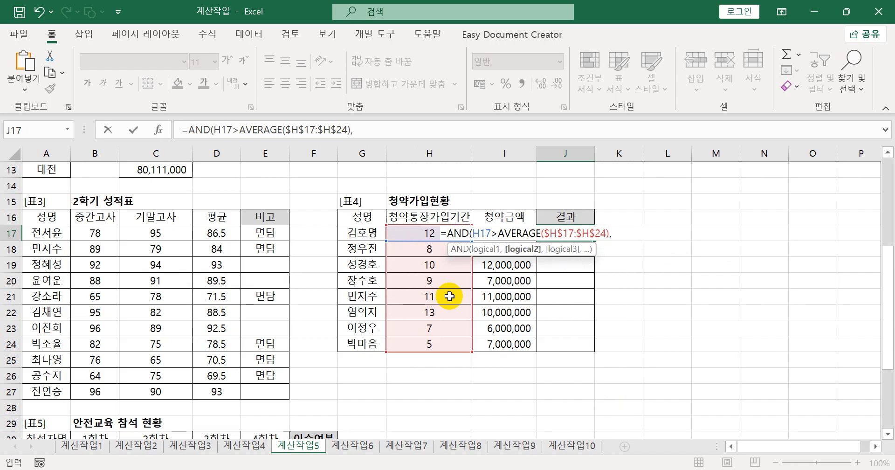
- Add the second AND condition I17>AVERAGE($I$17:$I$24) with an absolute range and complete the formula in J17
{"action": "left_click", "coordinate": [521, 218]}
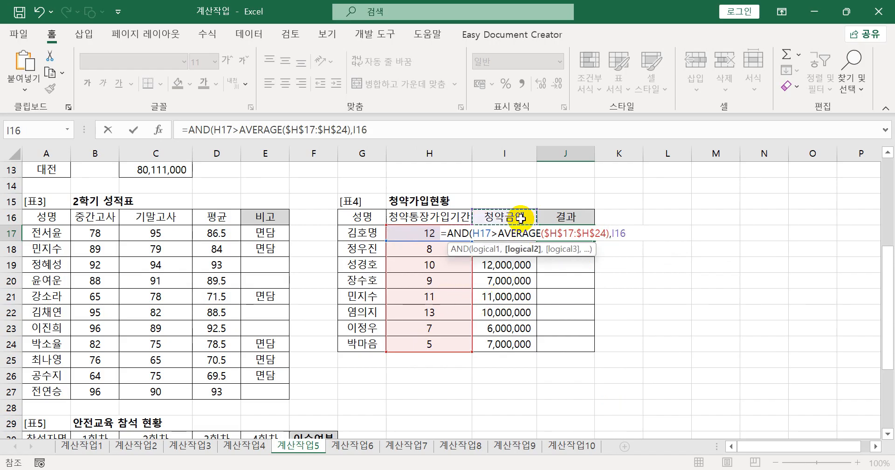
{"action": "key", "text": "Down"}
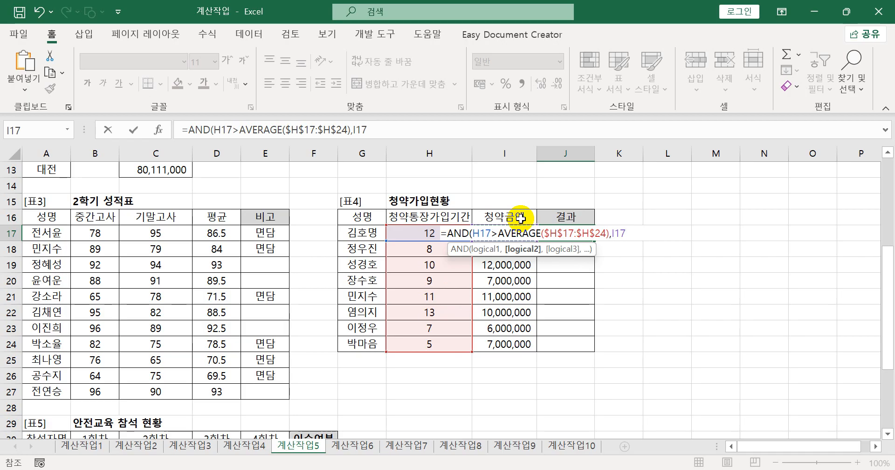
{"action": "type", "text": ">"}
{"action": "type", "text": "aver"}
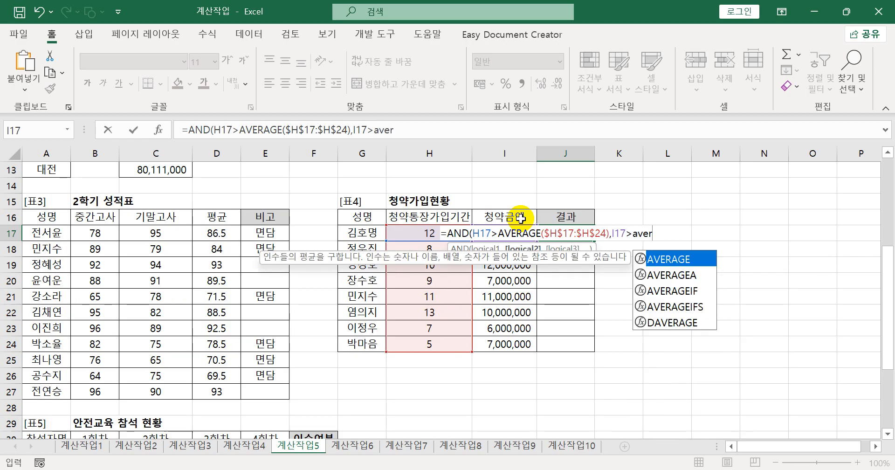
{"action": "key", "text": "Tab"}
{"action": "left_click_drag", "start_coordinate": [505, 343], "coordinate": [506, 232]}
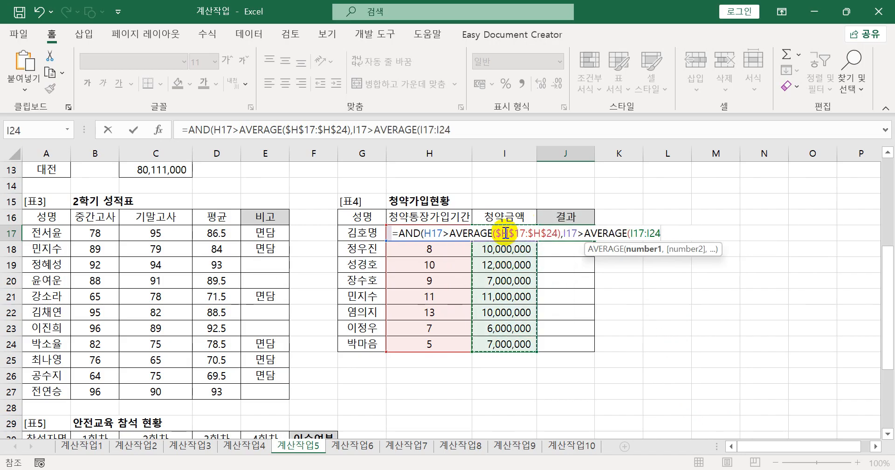
{"action": "key", "text": "F4"}
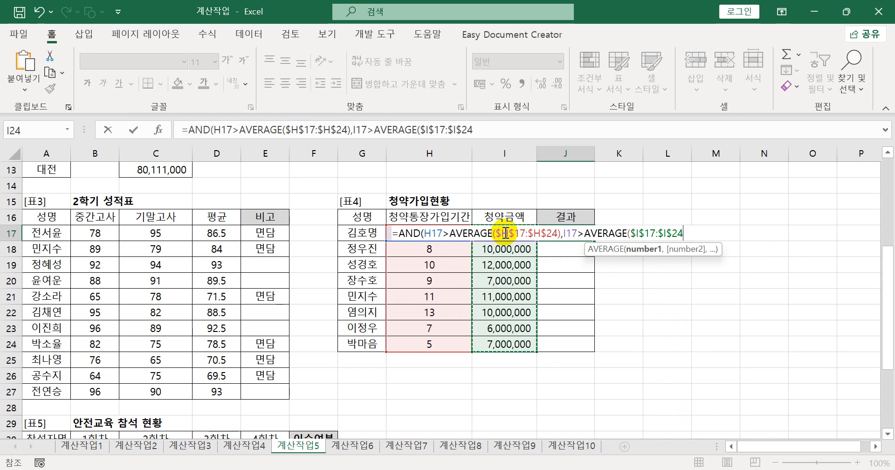
{"action": "type", "text": ")"}
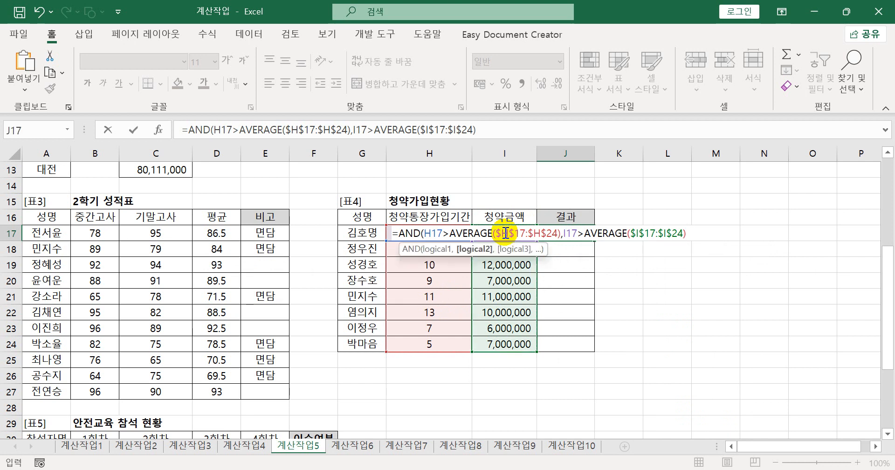
{"action": "type", "text": ")"}
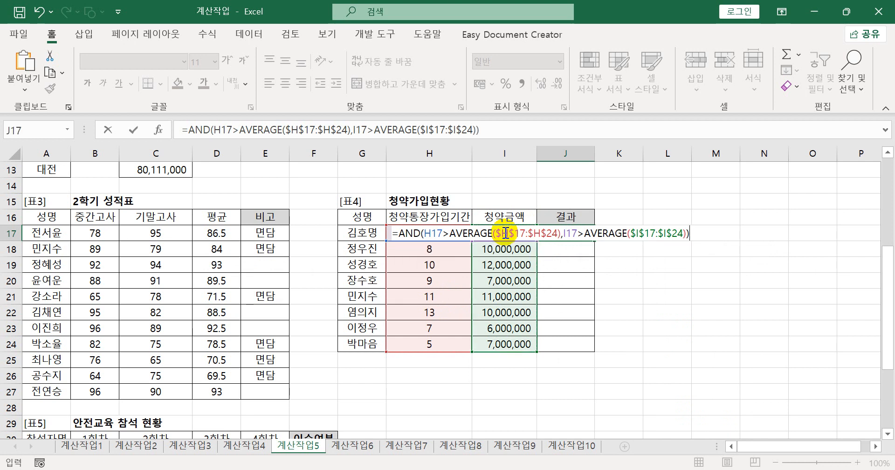
{"action": "key", "text": "Return"}
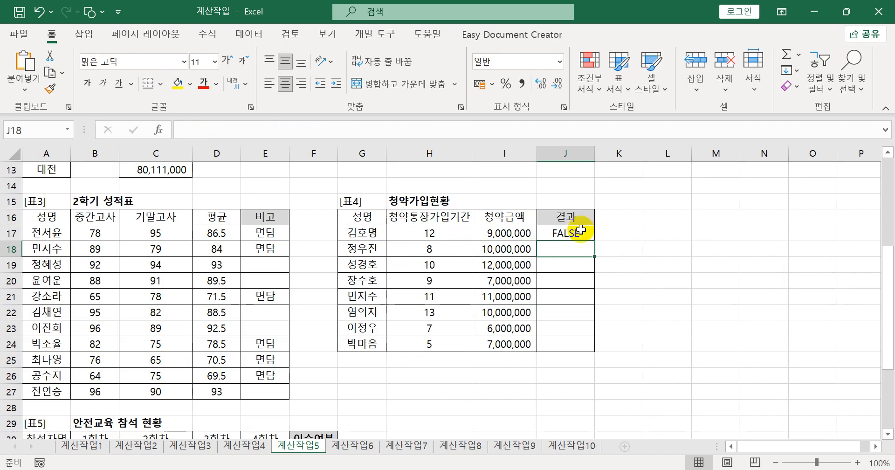
- Wrap the AND formula in J17 in an IF function, using the whole AND expression as the logical test
{"action": "left_click", "coordinate": [580, 232]}
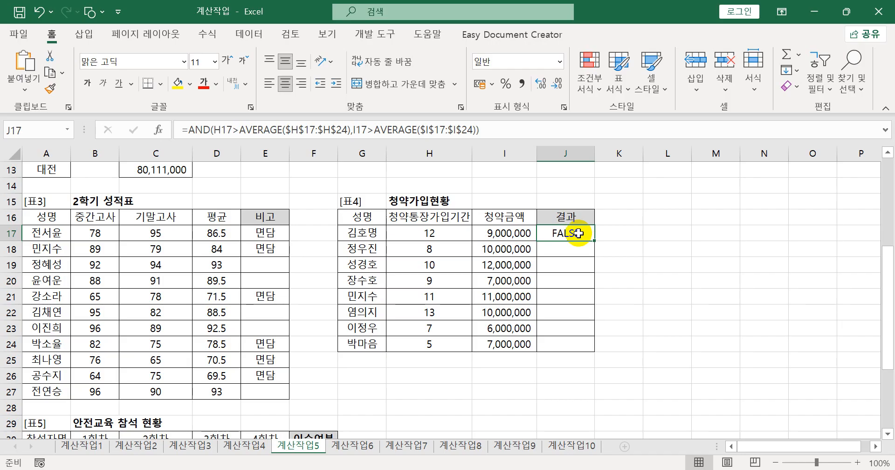
{"action": "double_click", "coordinate": [555, 233]}
{"action": "left_click", "coordinate": [401, 233]}
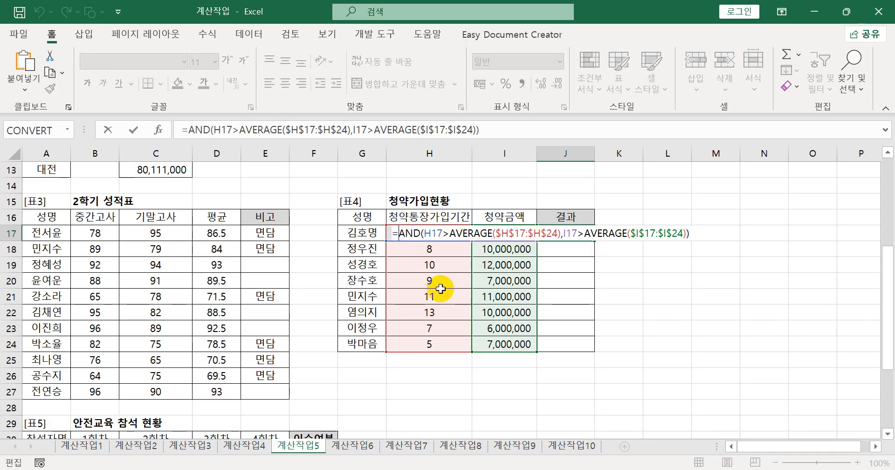
{"action": "type", "text": "IF("}
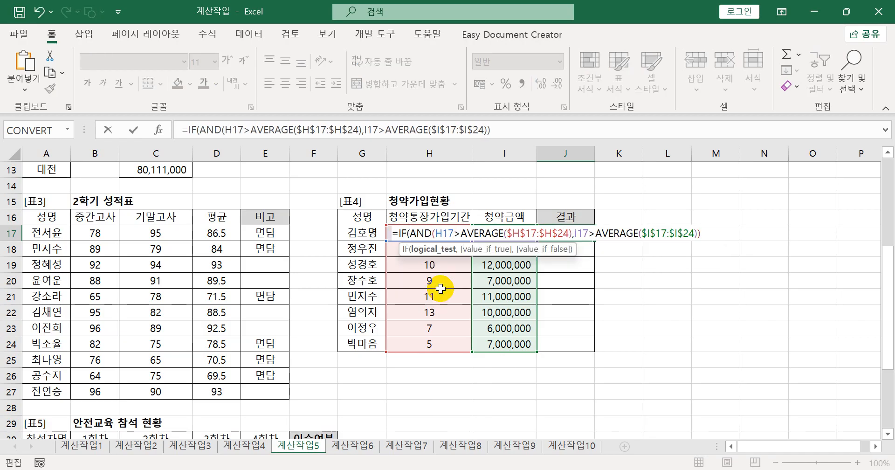
{"action": "left_click_drag", "start_coordinate": [415, 233], "coordinate": [705, 233]}
{"action": "left_click", "coordinate": [711, 233]}
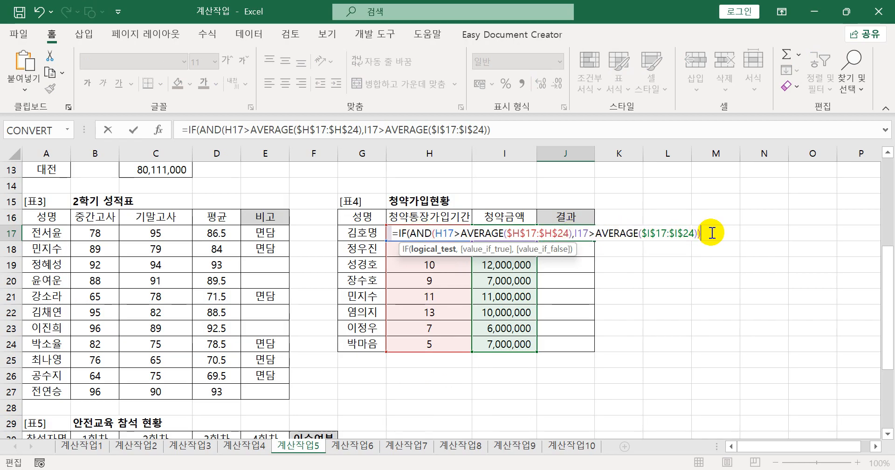
{"action": "type", "text": ","}
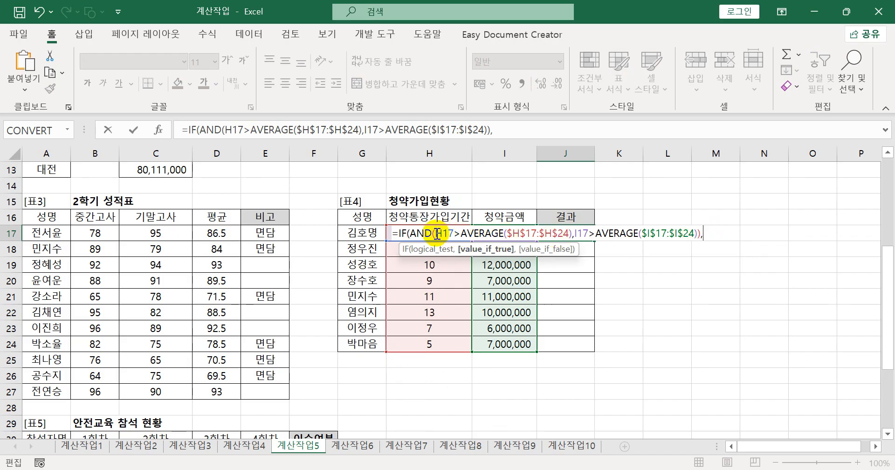
{"action": "left_click_drag", "start_coordinate": [412, 233], "coordinate": [707, 234]}
{"action": "left_click", "coordinate": [708, 234]}
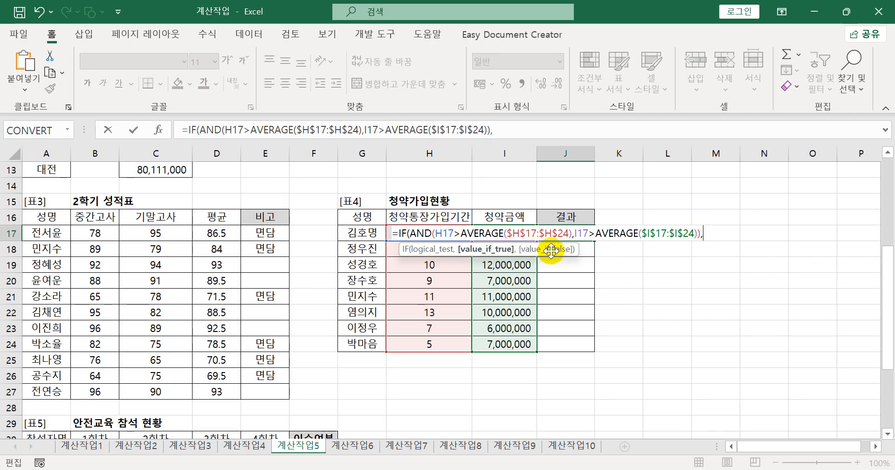
- Complete the IF formula in J17 so it returns "평균보다 큼" when true and an empty string when false
{"action": "type", "text": "\""}
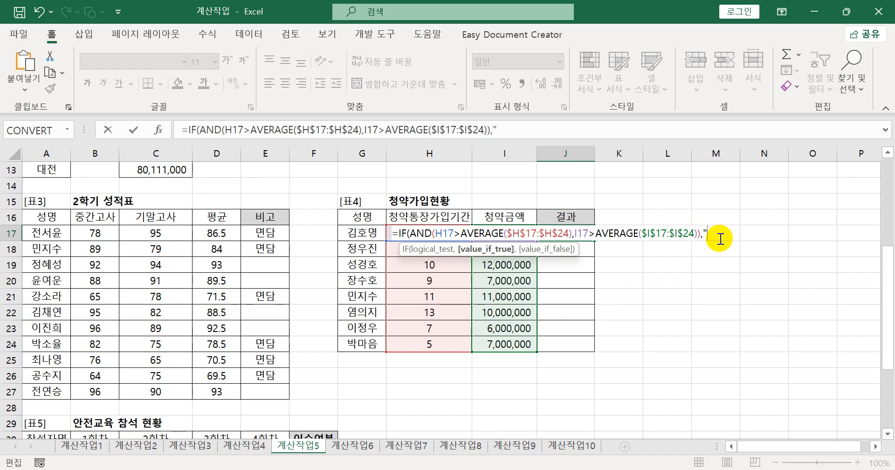
{"action": "type", "text": "평ㄱㅠㄴ보다 "}
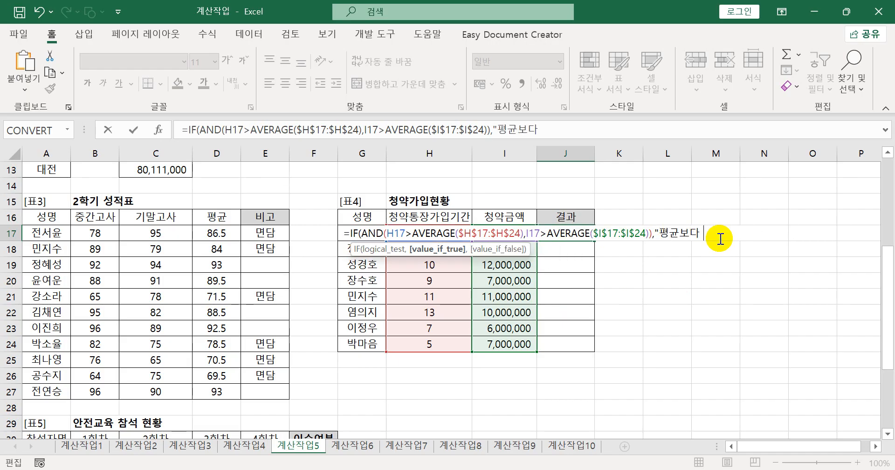
{"action": "type", "text": "큼\",\"\")"}
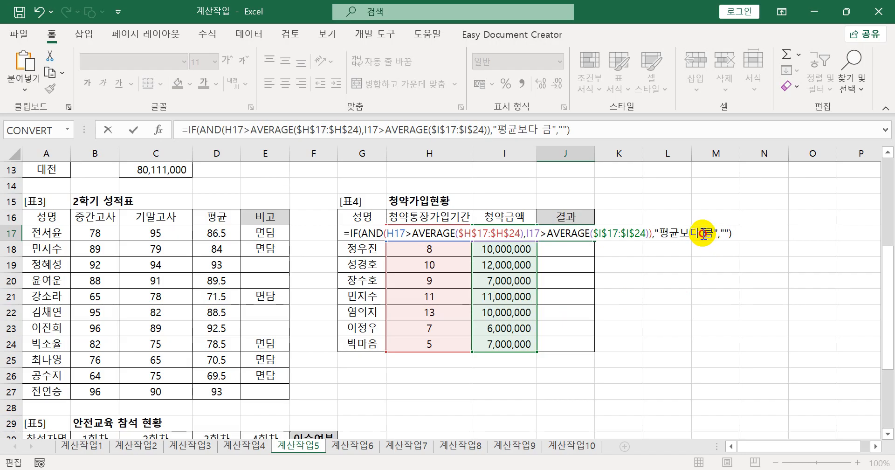
- Remove the space so the J17 result text reads "평균보다큼" and fill the formula down to J24
{"action": "left_click", "coordinate": [703, 233]}
{"action": "key", "text": "BackSpace"}
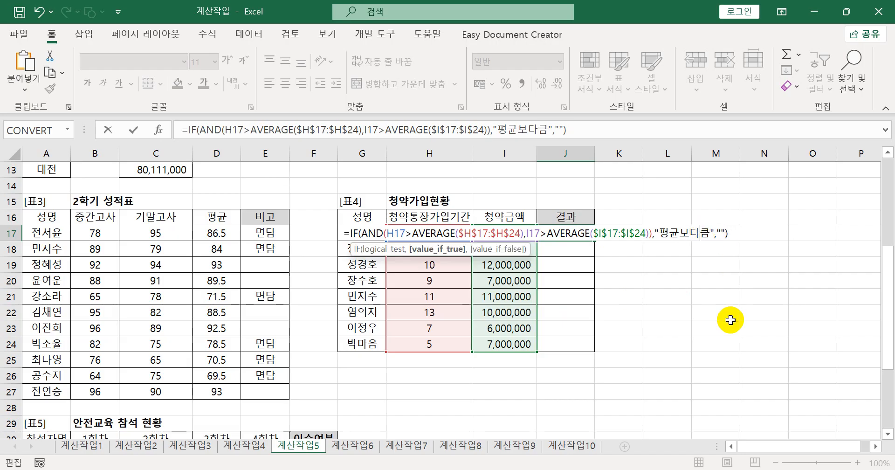
{"action": "key", "text": "Return"}
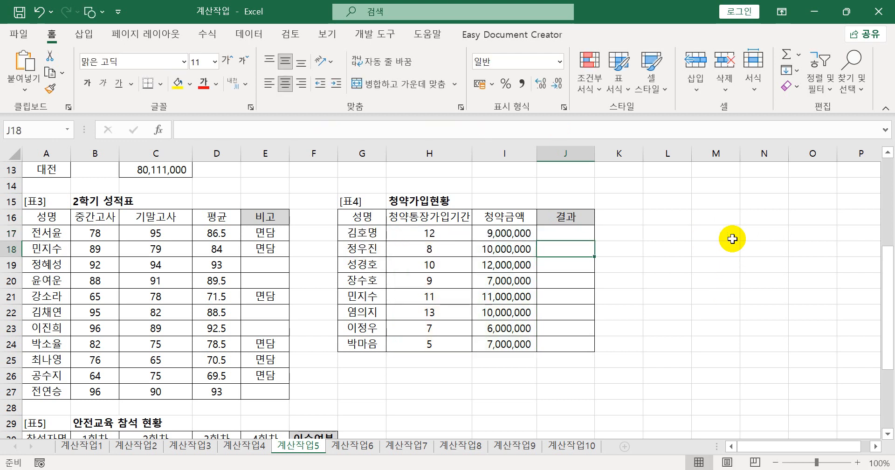
{"action": "left_click", "coordinate": [555, 233]}
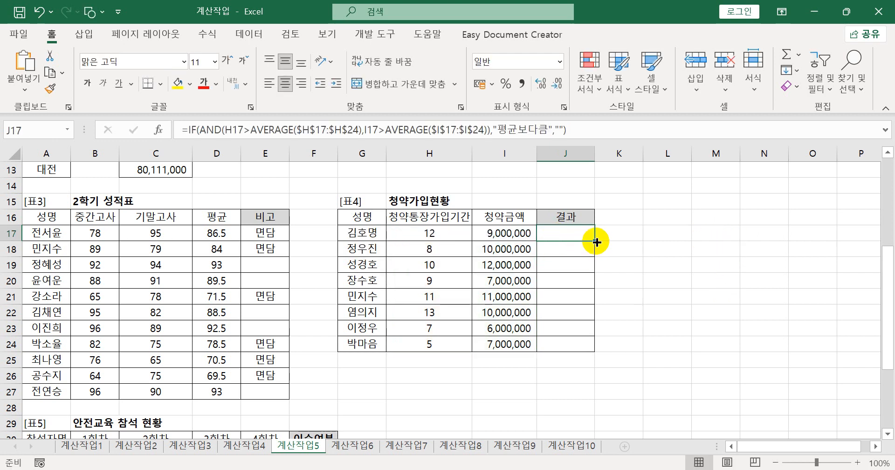
{"action": "left_click_drag", "start_coordinate": [594, 241], "coordinate": [578, 348]}
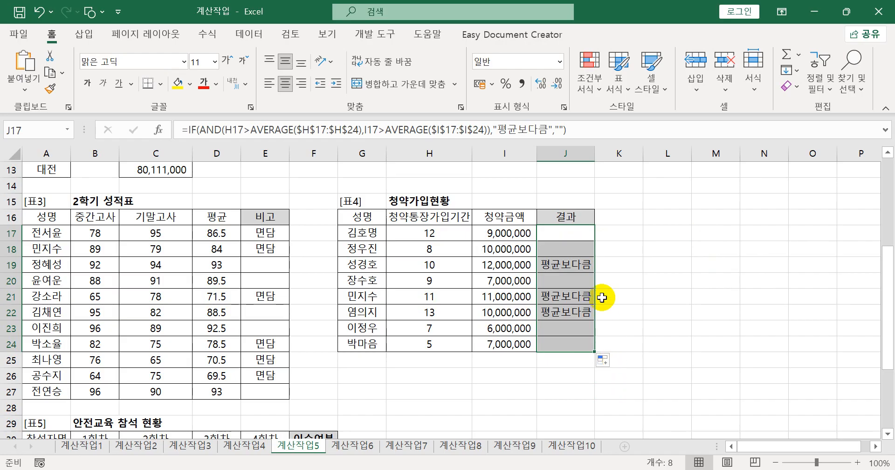
- Copy the J17 formula into Notepad as item 4 under 계산작업5 and highlight its AND expression
{"action": "left_click", "coordinate": [573, 129]}
{"action": "left_click_drag", "start_coordinate": [572, 129], "coordinate": [158, 131]}
{"action": "key", "text": "ctrl+c"}
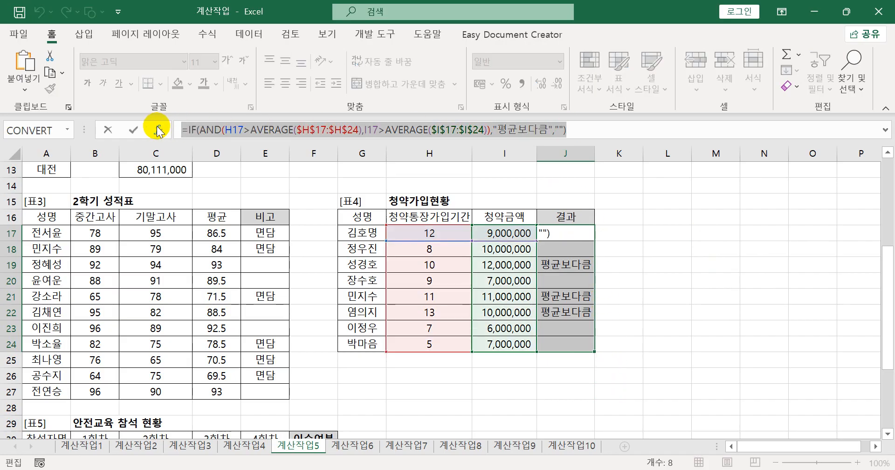
{"action": "key", "text": "Escape"}
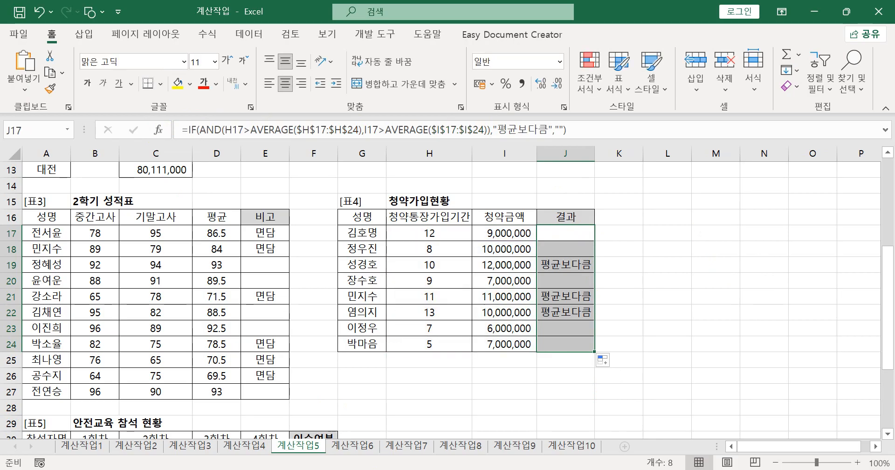
{"action": "mouse_move", "coordinate": [393, 469]}
{"action": "left_click", "coordinate": [393, 410]}
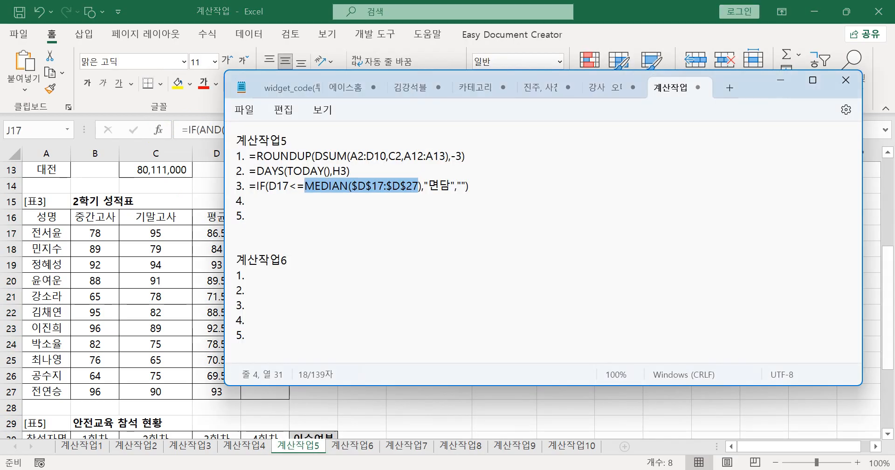
{"action": "left_click", "coordinate": [262, 201]}
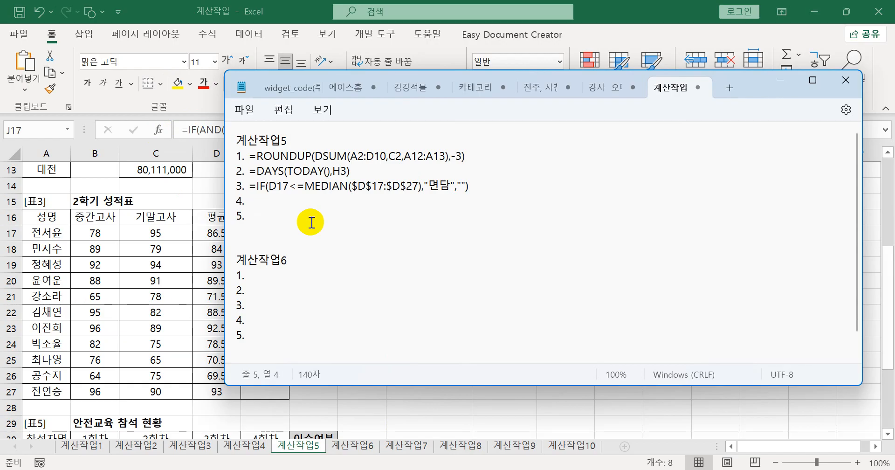
{"action": "key", "text": "ctrl+v"}
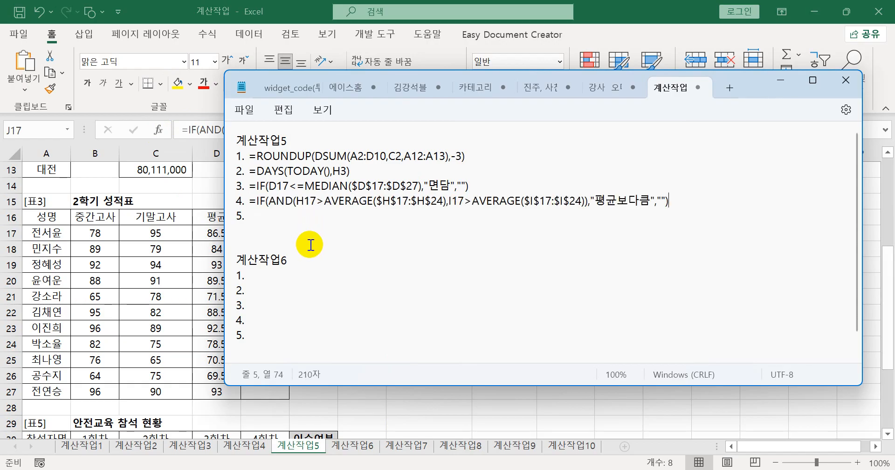
{"action": "left_click_drag", "start_coordinate": [270, 201], "coordinate": [585, 203]}
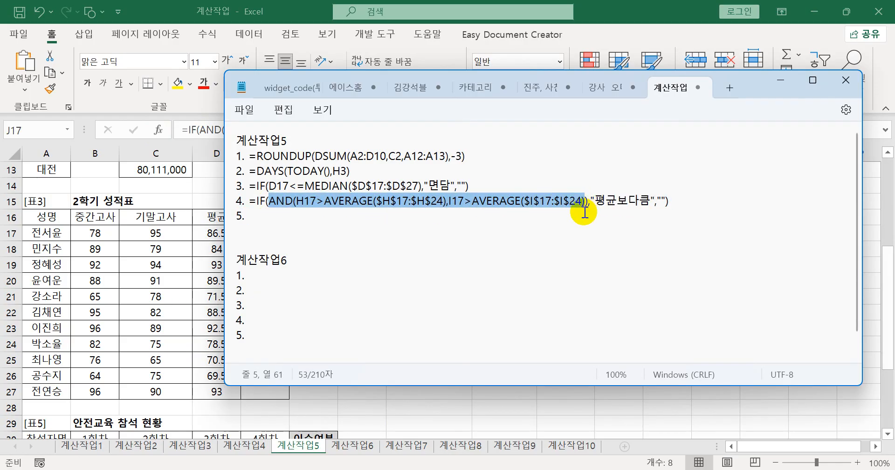
- Switch back to Excel and examine the 1회차 to 4회차 attendance marks in the 안전교육 참석 현황 table
{"action": "left_click", "coordinate": [615, 13]}
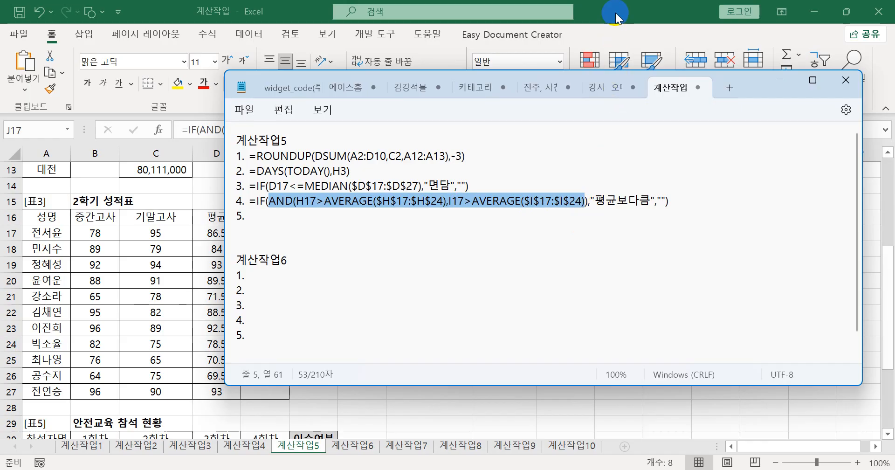
{"action": "scroll", "coordinate": [531, 352], "scroll_direction": "down", "scroll_amount": 1}
{"action": "scroll", "coordinate": [532, 352], "scroll_direction": "down", "scroll_amount": 4}
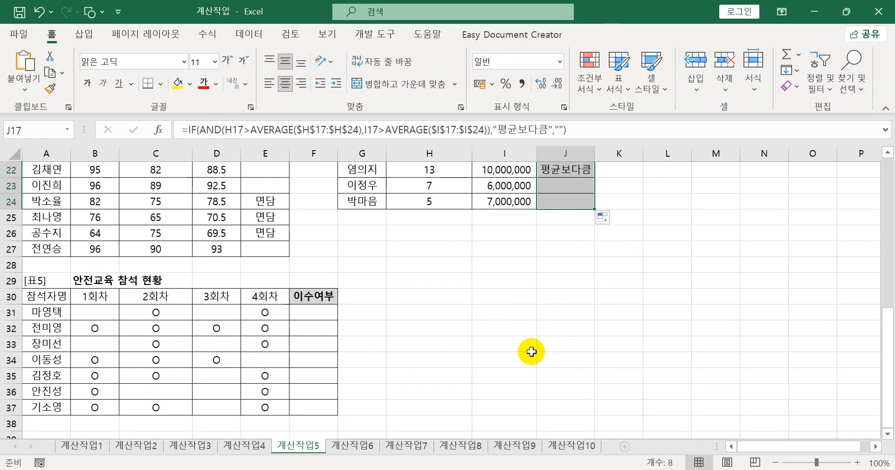
{"action": "left_click", "coordinate": [322, 263]}
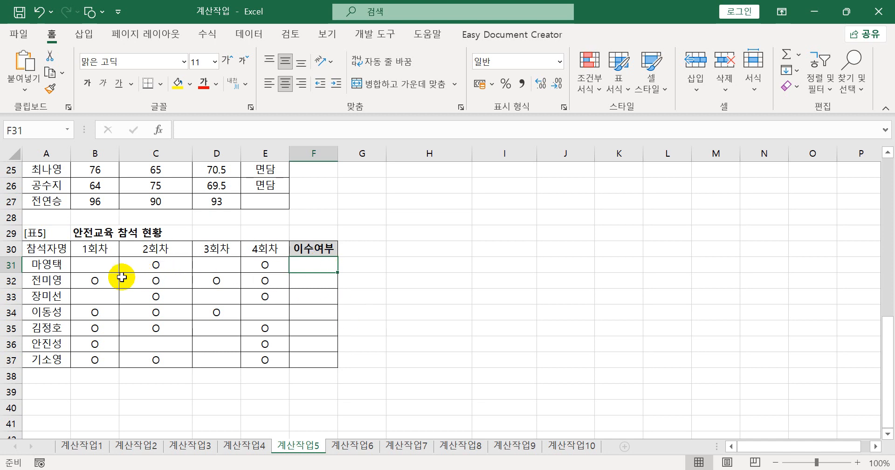
{"action": "left_click", "coordinate": [110, 265]}
{"action": "left_click_drag", "start_coordinate": [149, 269], "coordinate": [266, 320]}
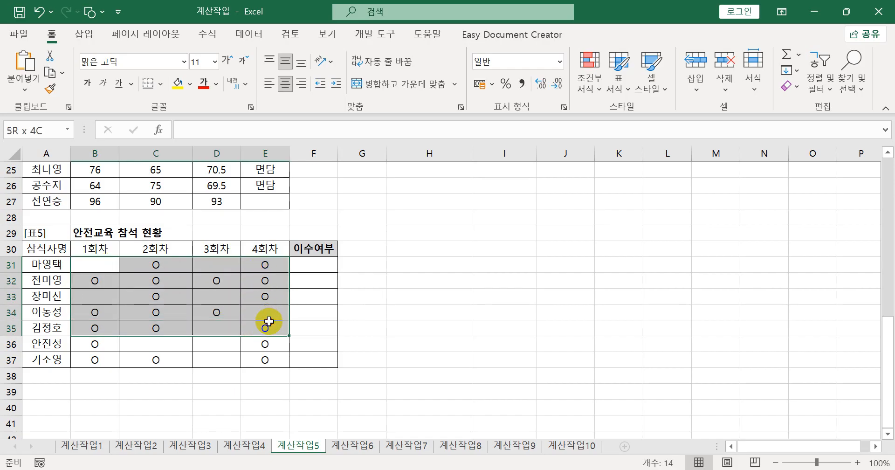
{"action": "left_click", "coordinate": [269, 282]}
{"action": "left_click_drag", "start_coordinate": [269, 283], "coordinate": [88, 281]}
{"action": "left_click_drag", "start_coordinate": [93, 311], "coordinate": [200, 316]}
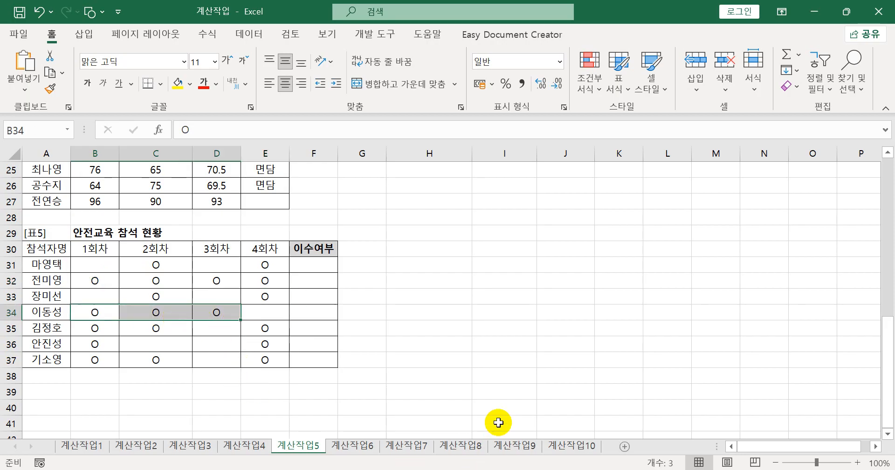
- Start a COUNTBLANK formula in F31 of the 이수여부 column
{"action": "left_click", "coordinate": [527, 469]}
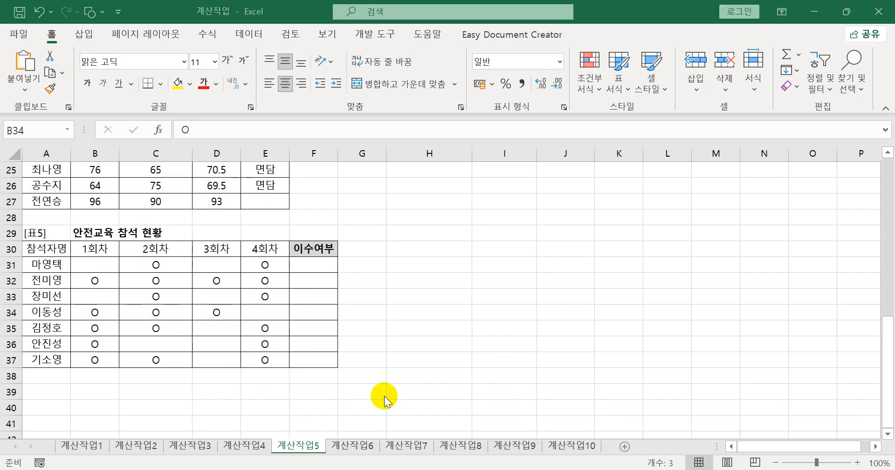
{"action": "left_click", "coordinate": [329, 266]}
{"action": "left_click", "coordinate": [329, 266]}
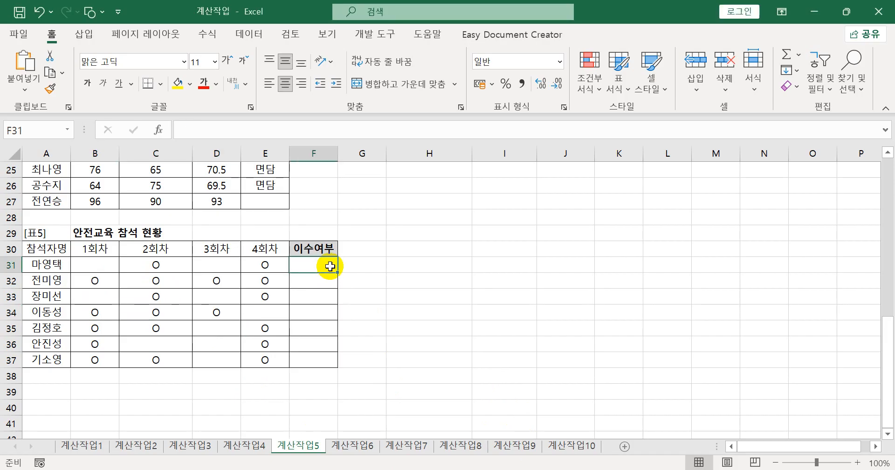
{"action": "type", "text": "=채"}
{"action": "key", "text": "BackSpace"}
{"action": "key", "text": "Hangul"}
{"action": "type", "text": "co"}
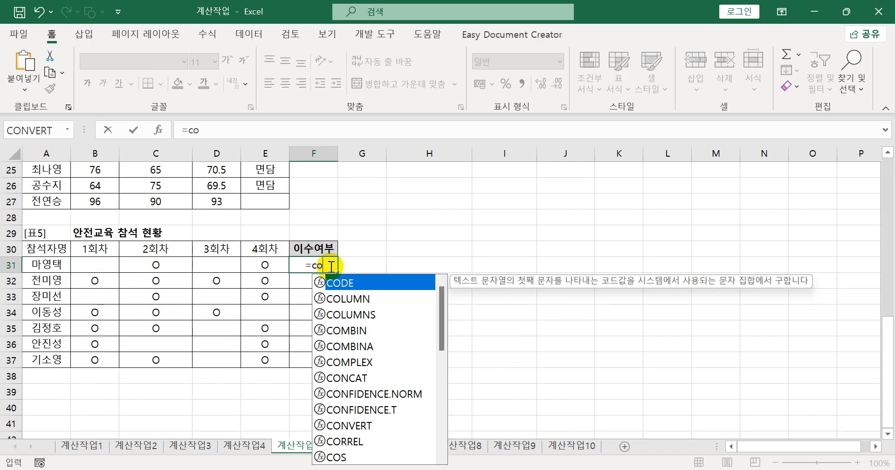
{"action": "type", "text": "u"}
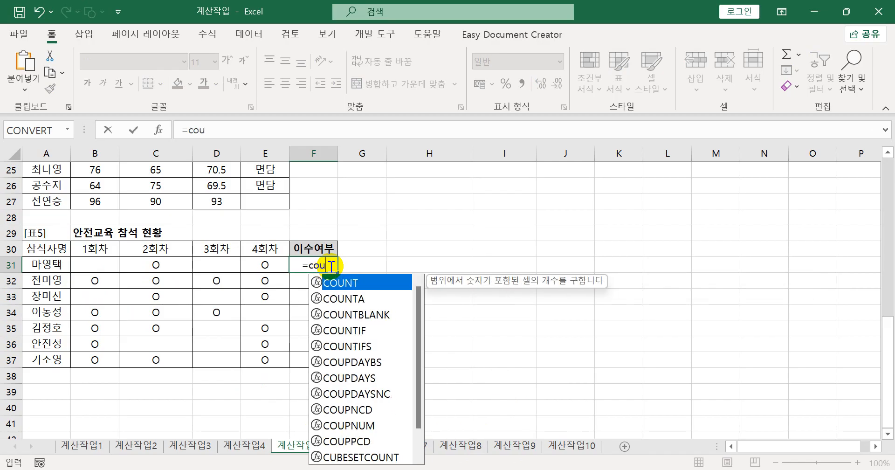
{"action": "key", "text": "Down"}
{"action": "key", "text": "Down"}
{"action": "key", "text": "Tab"}
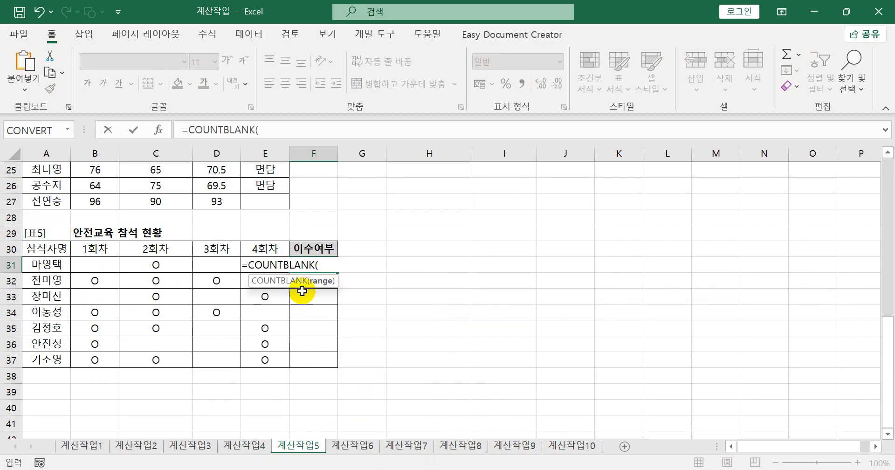
- Complete the COUNTBLANK formula in F31 with the range B31:E31 and fill it down to F37
{"action": "left_click_drag", "start_coordinate": [100, 268], "coordinate": [267, 264]}
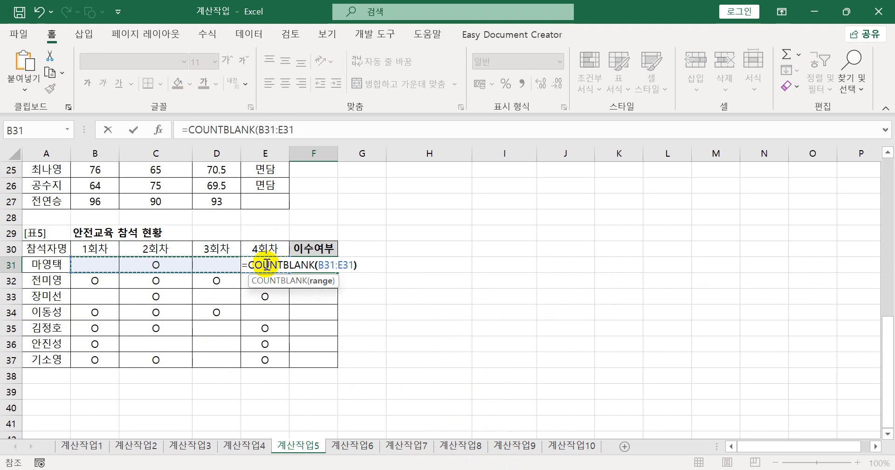
{"action": "key", "text": "Return"}
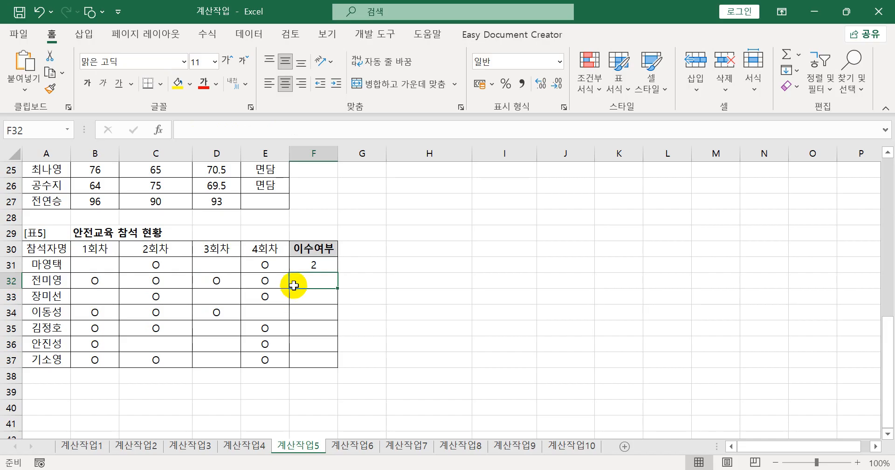
{"action": "left_click", "coordinate": [314, 264]}
{"action": "left_click_drag", "start_coordinate": [341, 271], "coordinate": [337, 360]}
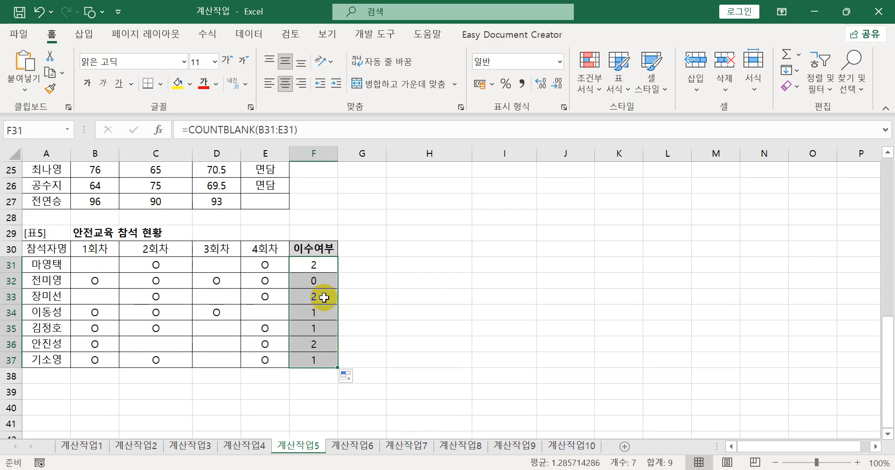
- Wrap the F31 formula in an IF function with COUNTBLANK(B31:E31)<=1 as the logical test
{"action": "left_click", "coordinate": [302, 264]}
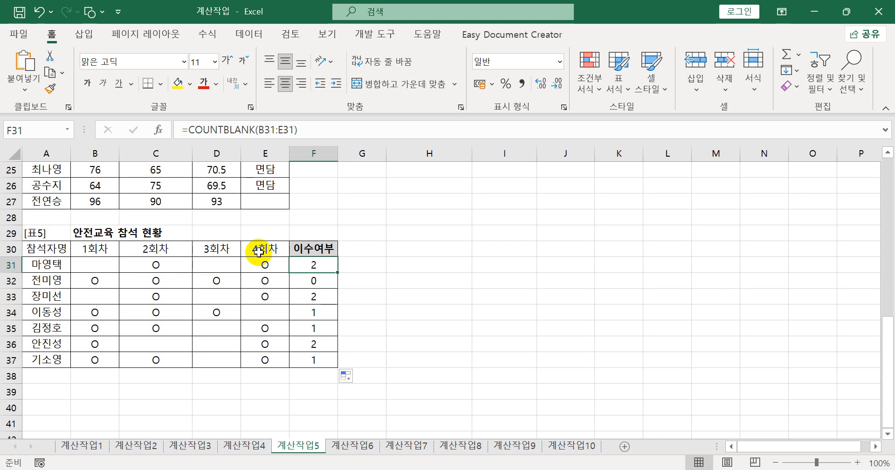
{"action": "double_click", "coordinate": [309, 265]}
{"action": "left_click", "coordinate": [252, 265]}
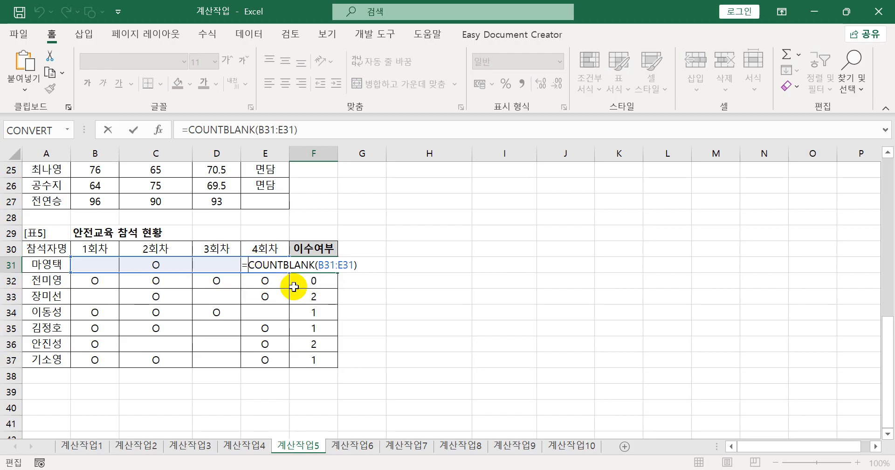
{"action": "type", "text": "if"}
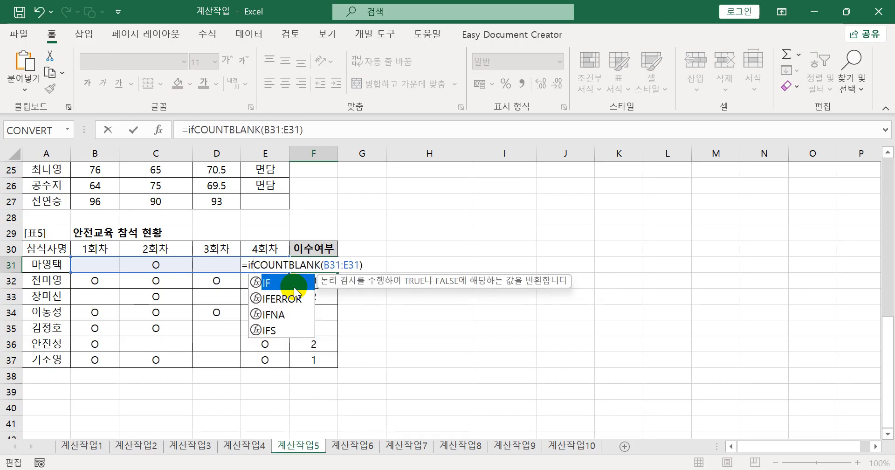
{"action": "double_click", "coordinate": [293, 287]}
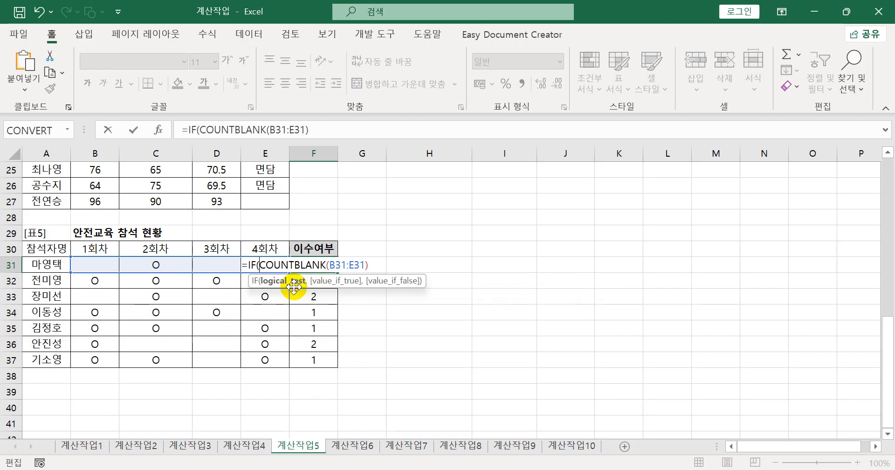
{"action": "left_click", "coordinate": [375, 265]}
{"action": "type", "text": "<=1"}
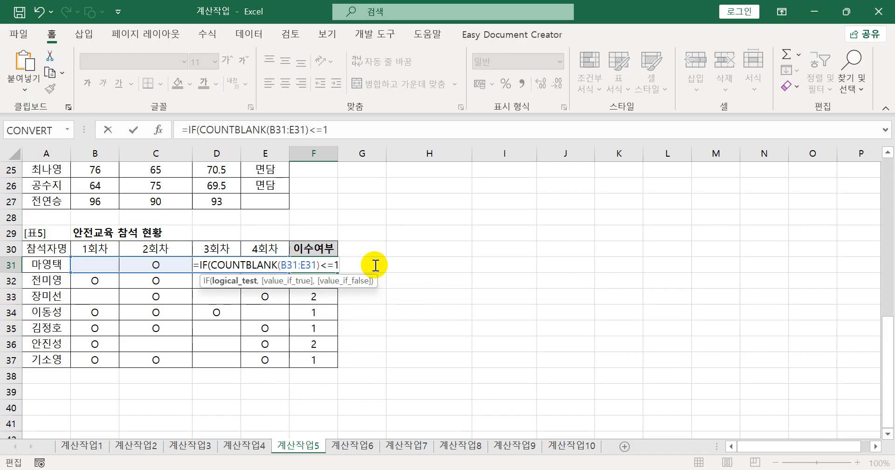
{"action": "type", "text": ",\""}
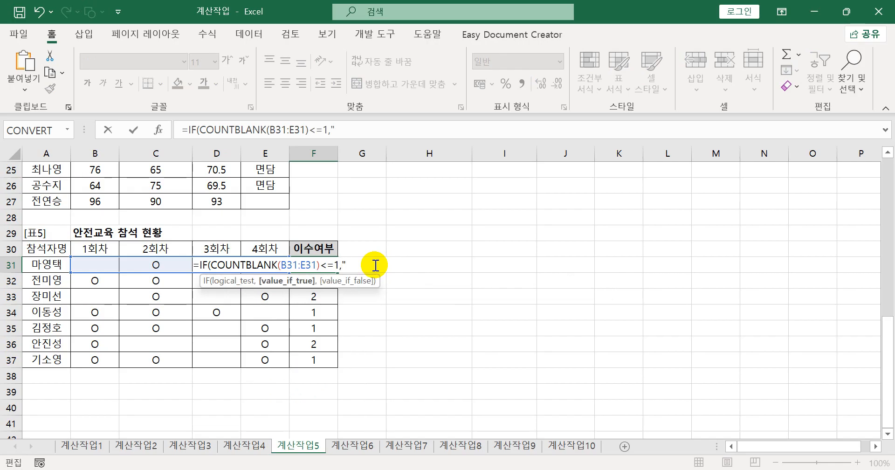
{"action": "type", "text": "이수\",\"\")"}
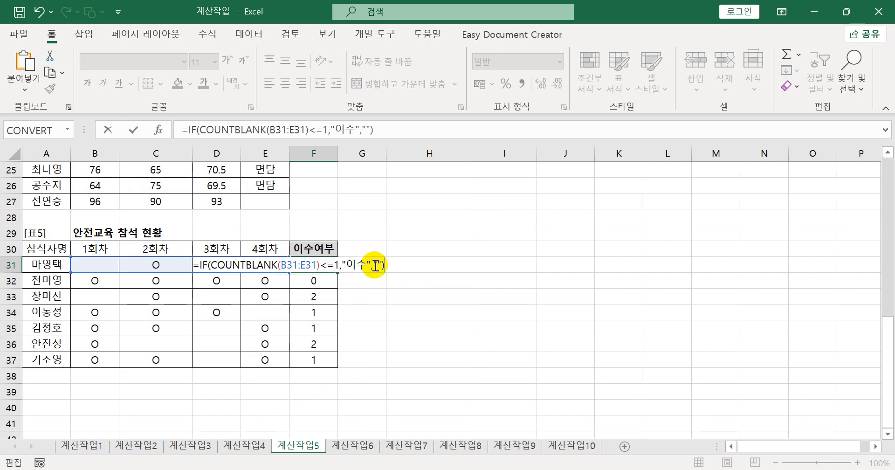
- Complete the IF formula in F31 to return "이수" when true and an empty string when false
{"action": "key", "text": "Return"}
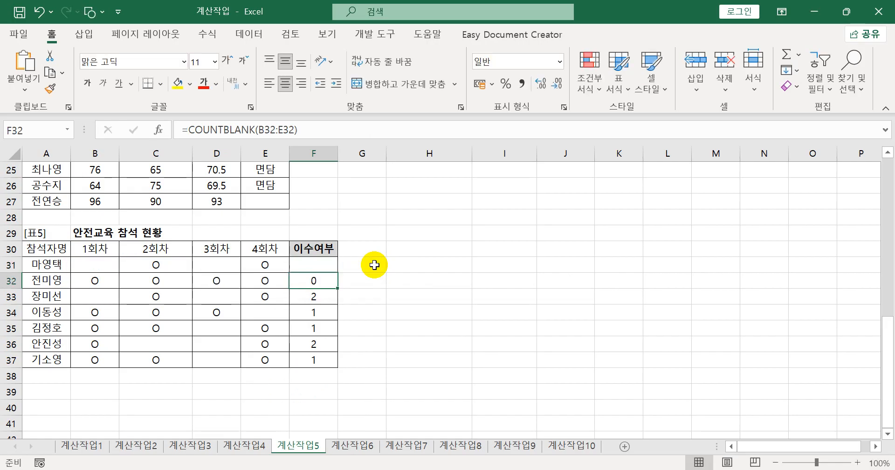
- Fill the F31 IF formula down to F37 and copy it into Notepad as item 5 under 계산작업5
{"action": "left_click", "coordinate": [323, 259]}
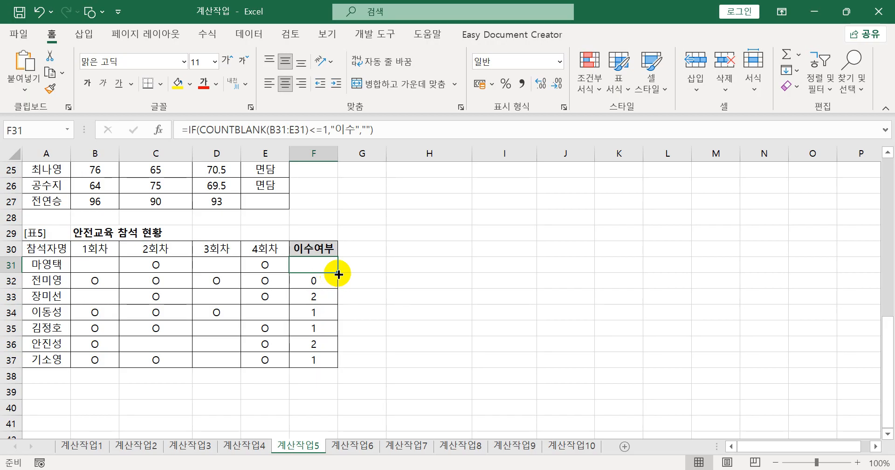
{"action": "left_click_drag", "start_coordinate": [339, 273], "coordinate": [336, 362]}
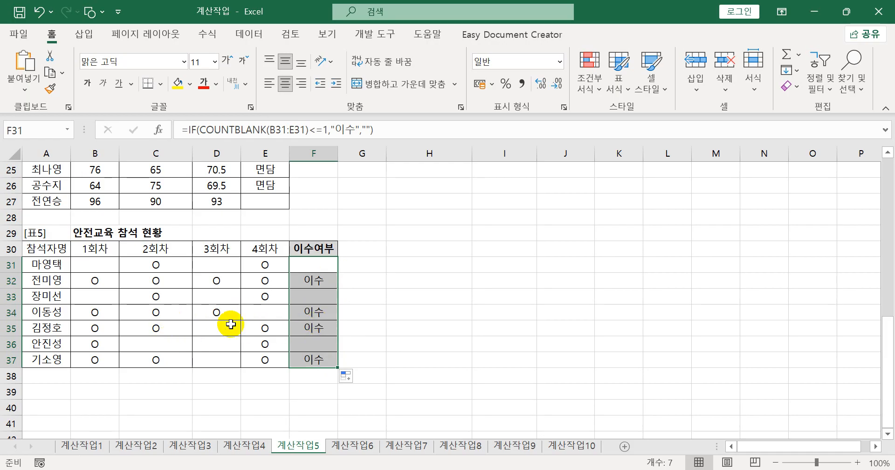
{"action": "left_click_drag", "start_coordinate": [386, 130], "coordinate": [175, 130]}
{"action": "key", "text": "ctrl+c"}
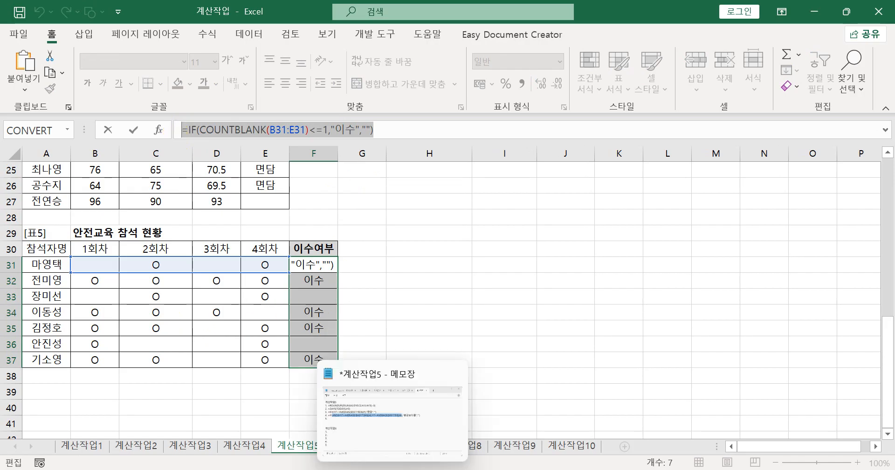
{"action": "left_click", "coordinate": [394, 467]}
{"action": "left_click", "coordinate": [263, 216]}
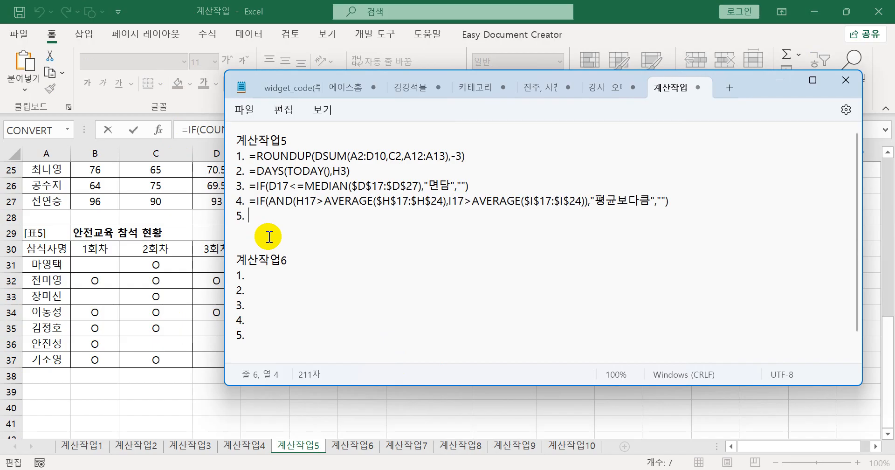
{"action": "key", "text": "ctrl+v"}
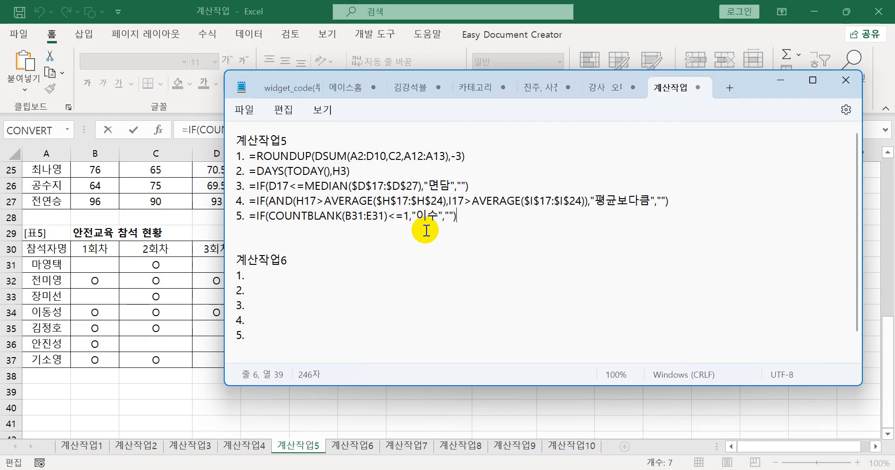
{"action": "left_click_drag", "start_coordinate": [747, 85], "coordinate": [715, 62]}
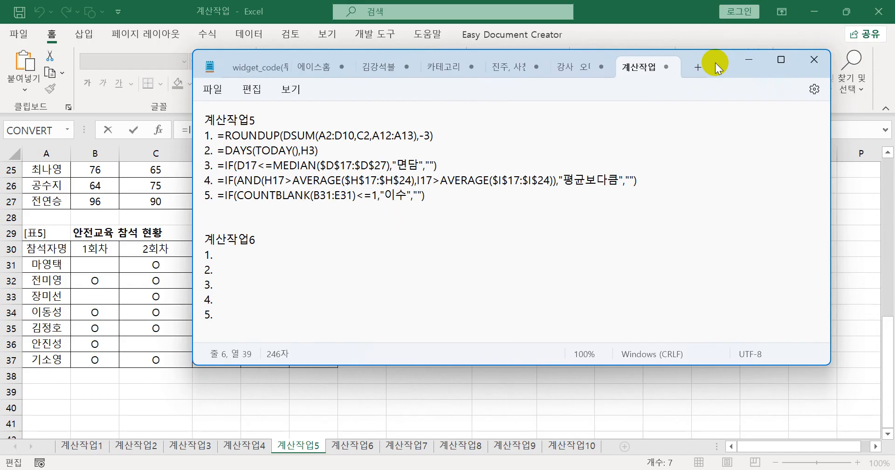
{"action": "left_click", "coordinate": [741, 58]}
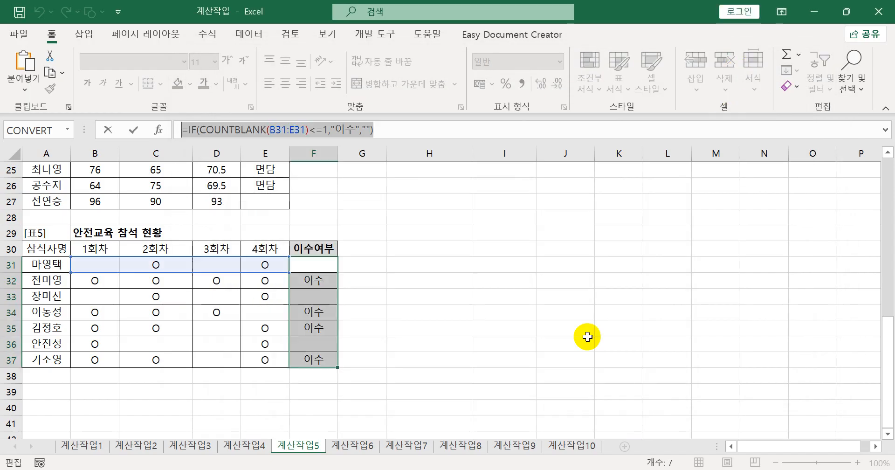
{"action": "type", "text": "="}
{"action": "left_click", "coordinate": [361, 446]}
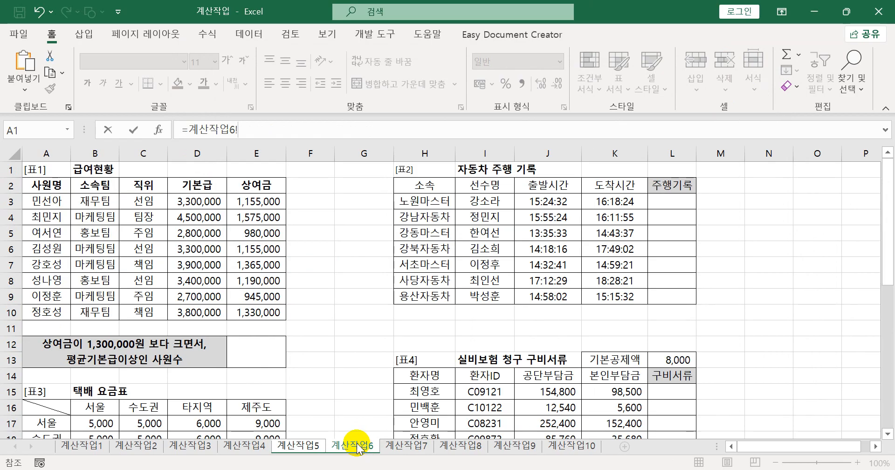
{"action": "key", "text": "Escape"}
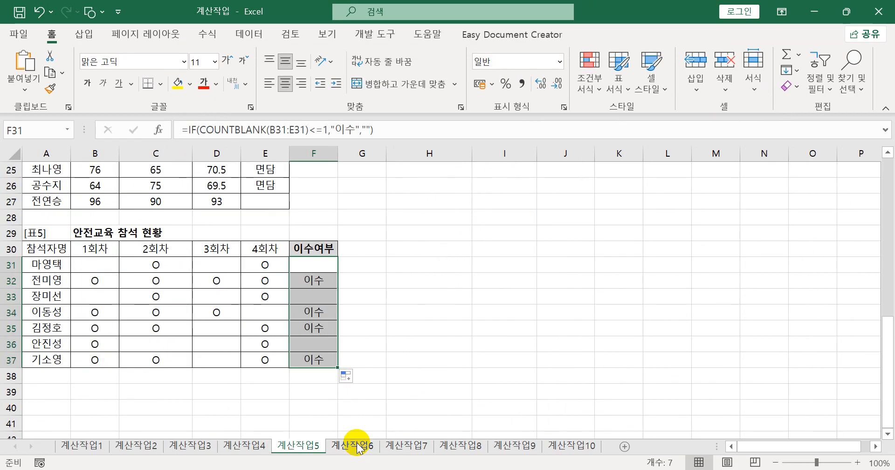
- On the 계산작업6 sheet, start a COUNTIFS formula in E12 beside the bonus and average base salary condition
{"action": "left_click", "coordinate": [358, 446]}
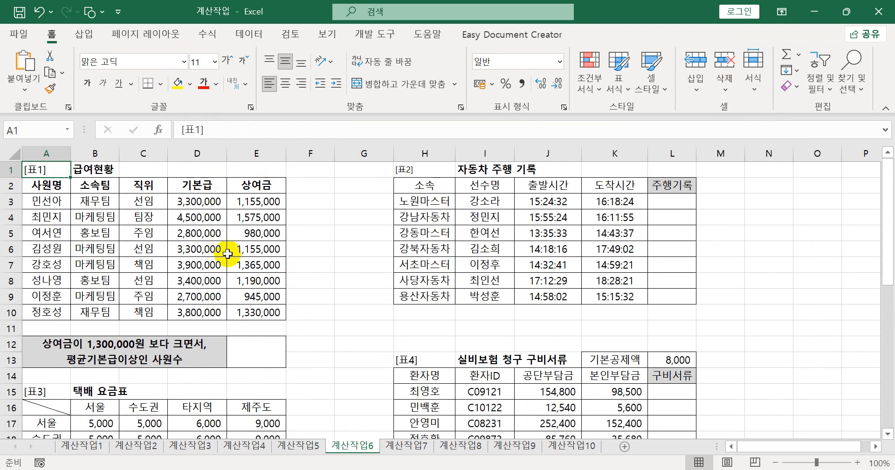
{"action": "left_click", "coordinate": [246, 344]}
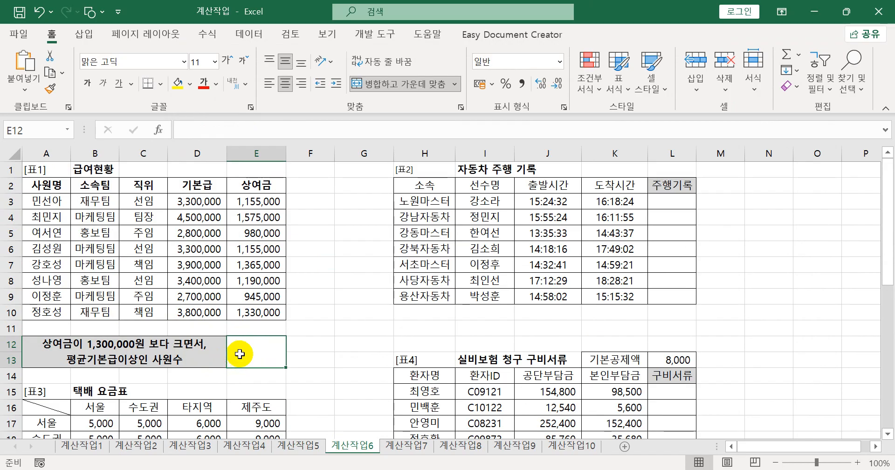
{"action": "type", "text": "="}
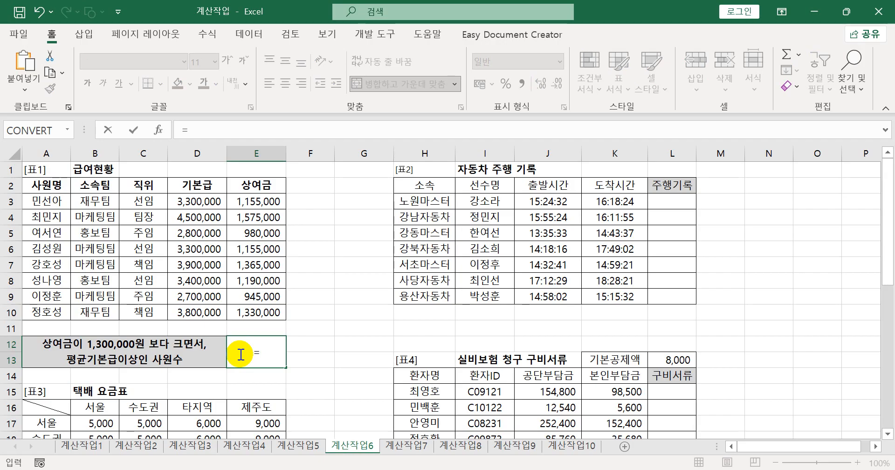
{"action": "type", "text": "c"}
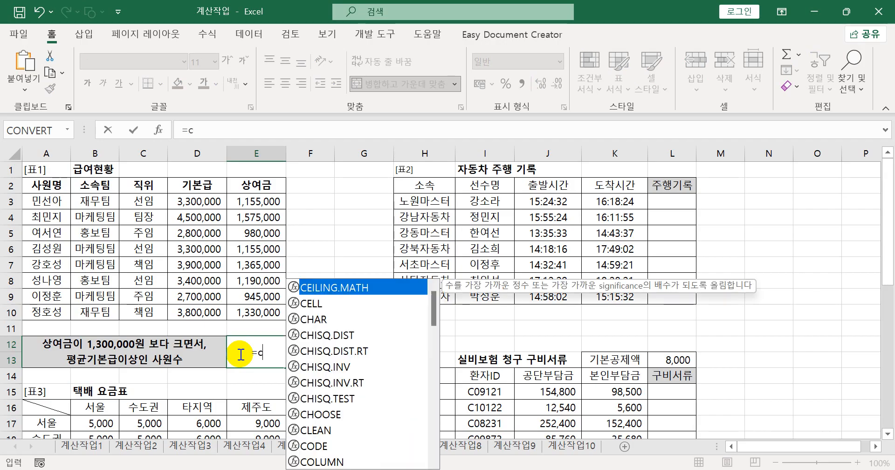
{"action": "type", "text": "ou"}
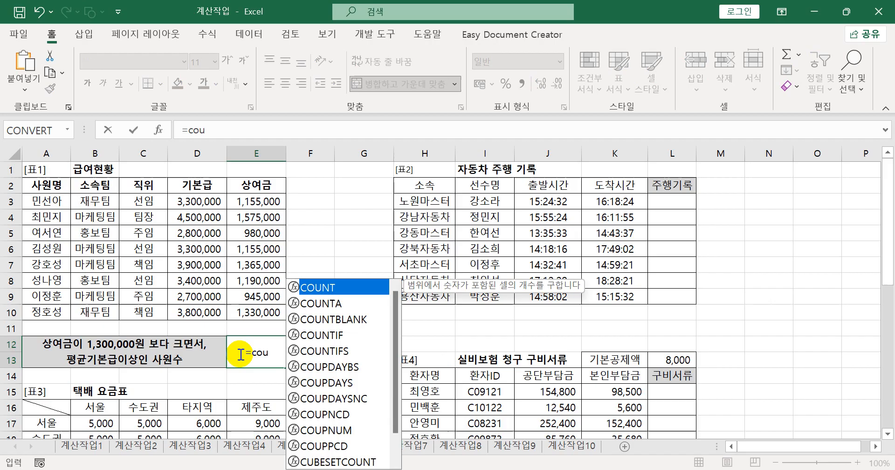
{"action": "key", "text": "Down"}
{"action": "key", "text": "Down"}
{"action": "key", "text": "Down"}
{"action": "key", "text": "Down"}
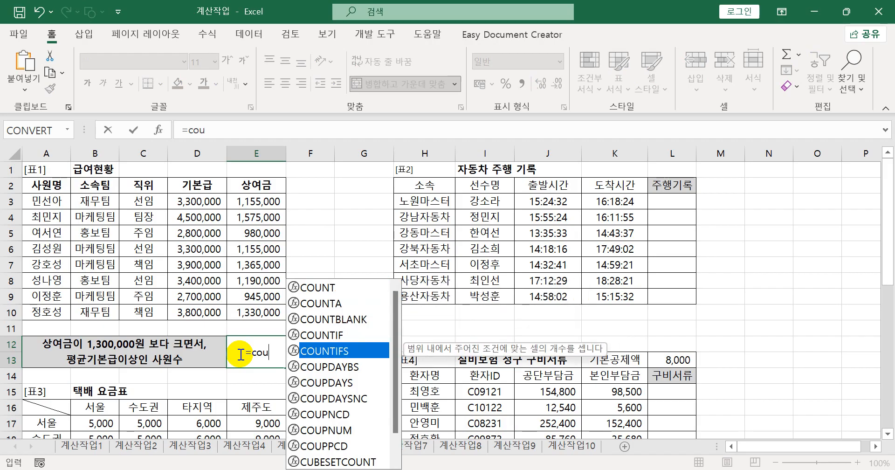
{"action": "key", "text": "Tab"}
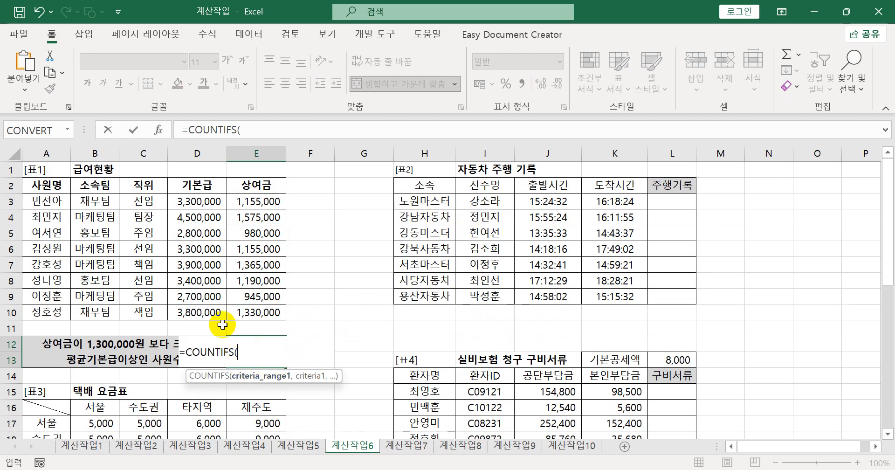
- Set the first COUNTIFS condition to the 상여금 range E3:E10 with the criterion ">1300000"
{"action": "left_click_drag", "start_coordinate": [258, 200], "coordinate": [258, 312]}
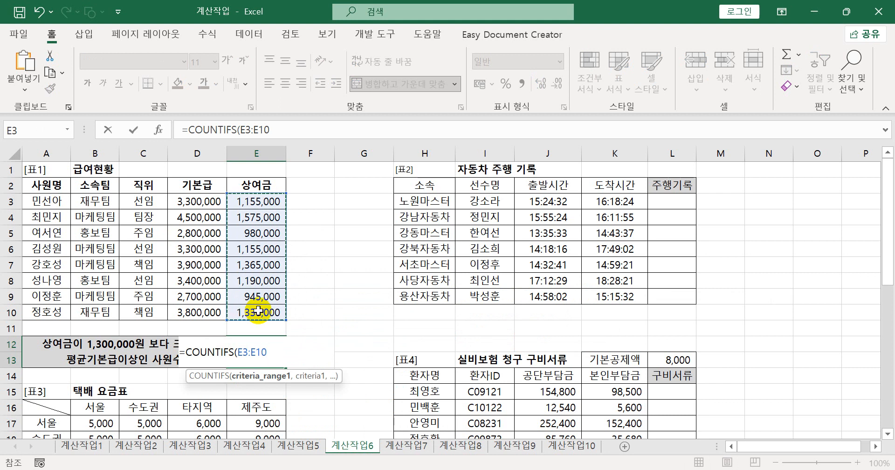
{"action": "type", "text": ",\""}
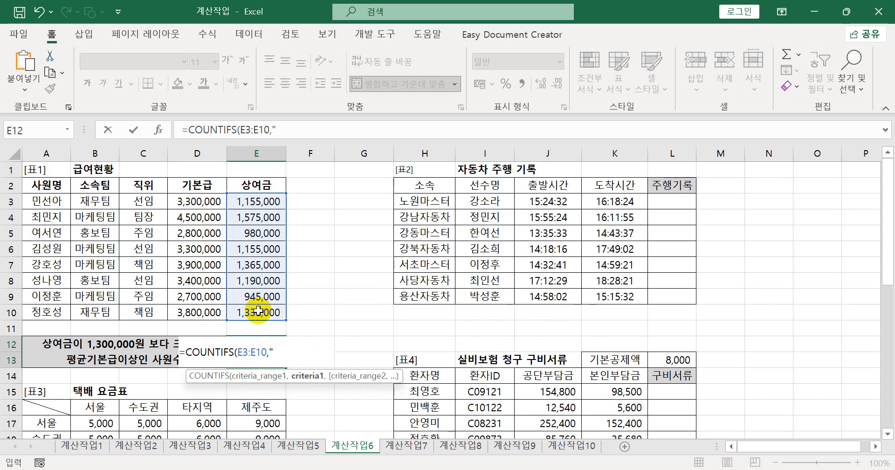
{"action": "type", "text": ">"}
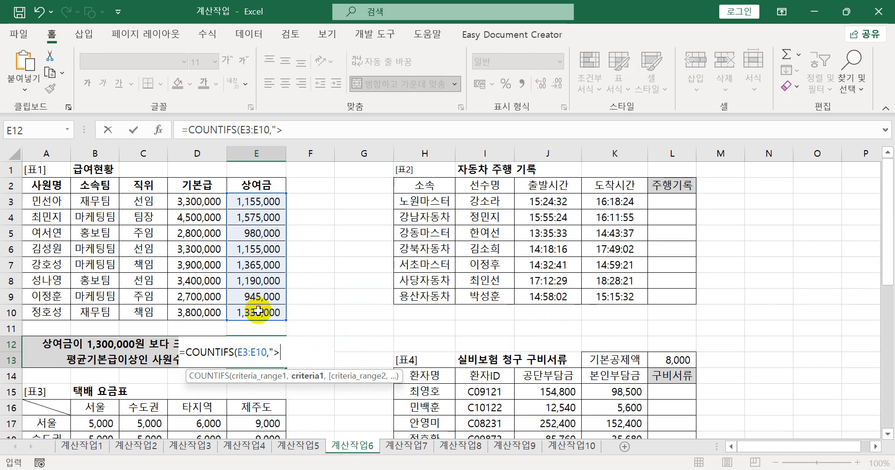
{"action": "type", "text": "1300000\""}
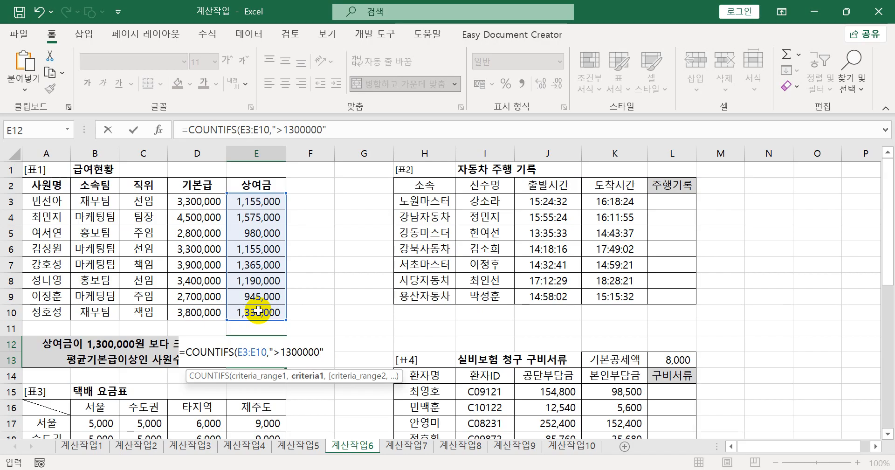
{"action": "type", "text": ","}
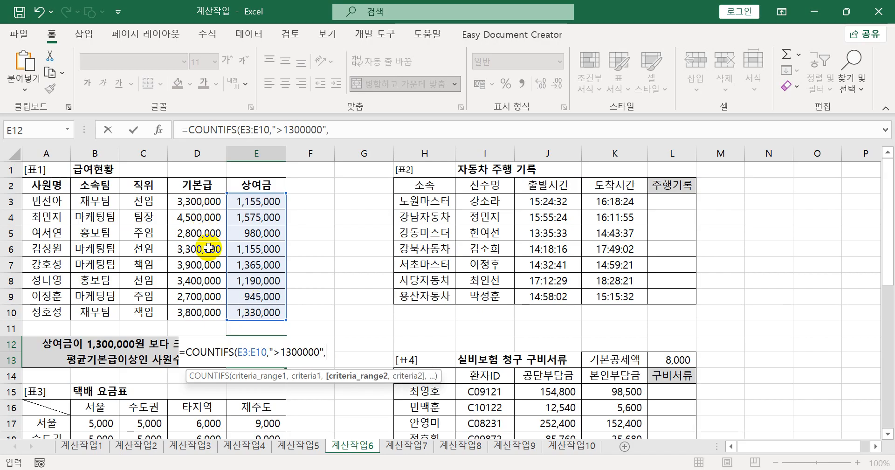
- Add the 기본급 range D3:D10 as the second criteria range and begin its criterion with the >= operator
{"action": "left_click_drag", "start_coordinate": [197, 203], "coordinate": [196, 314]}
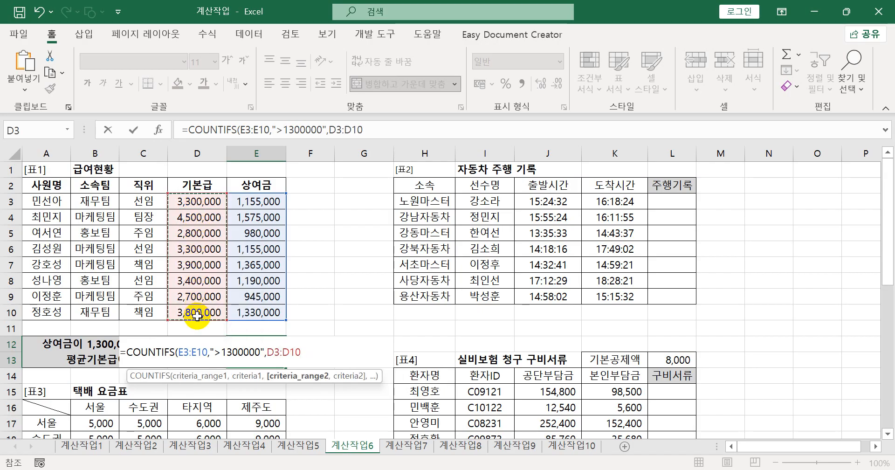
{"action": "type", "text": ","}
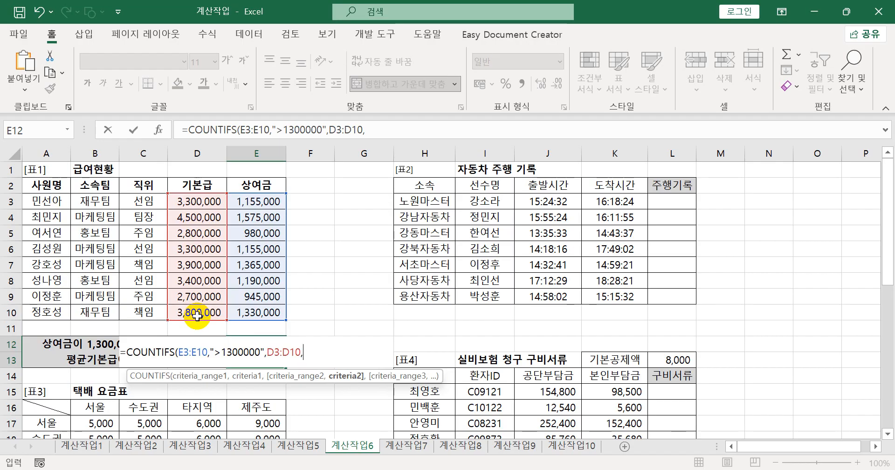
{"action": "type", "text": "\">="}
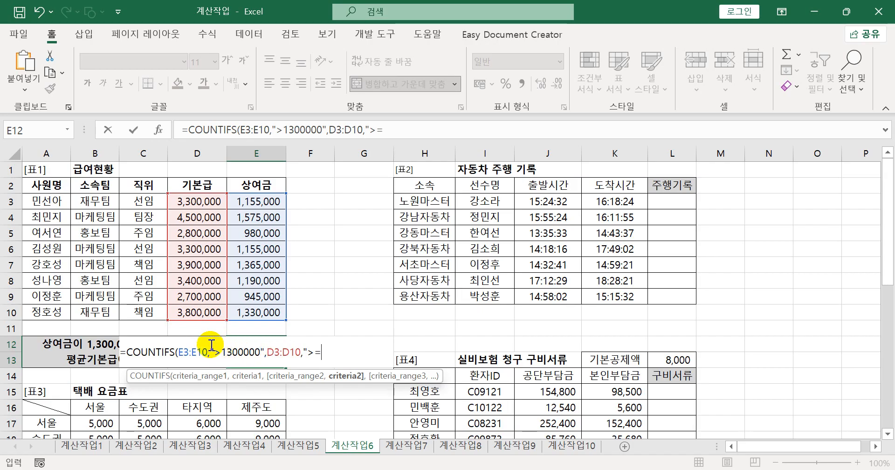
{"action": "left_click_drag", "start_coordinate": [259, 352], "coordinate": [215, 353]}
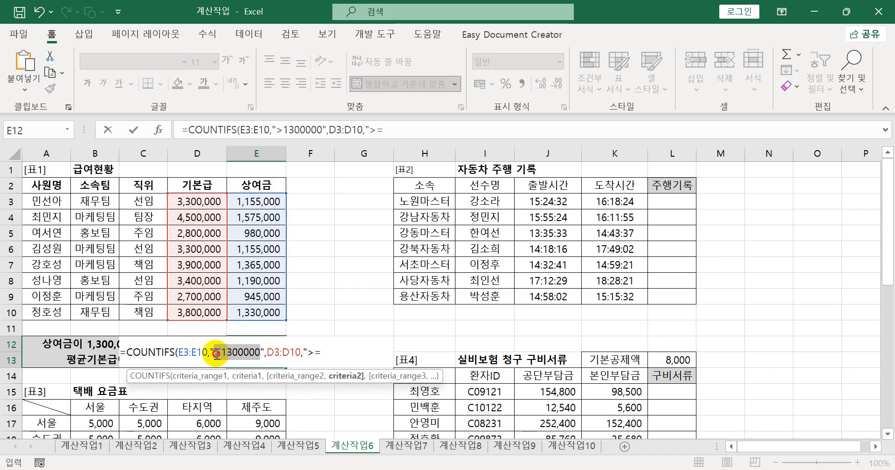
{"action": "left_click", "coordinate": [250, 350]}
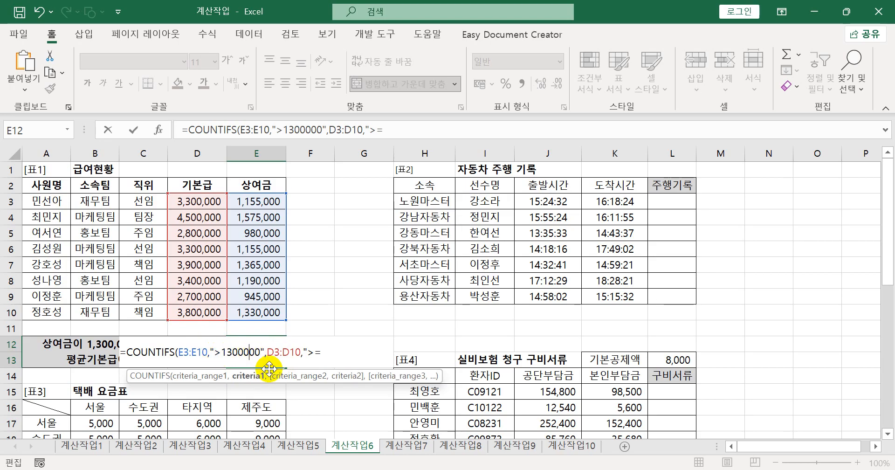
{"action": "left_click", "coordinate": [323, 352]}
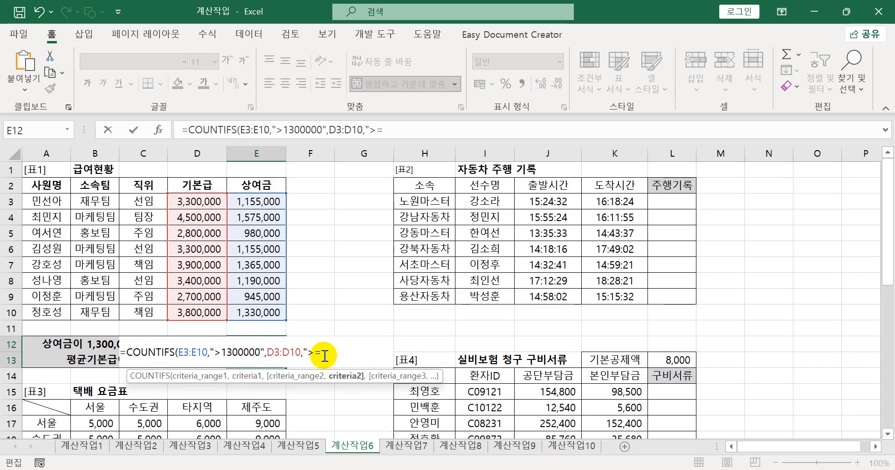
- Close the second criterion's operator as ">=" followed by &, and clear the partial function name after it
{"action": "type", "text": "aver"}
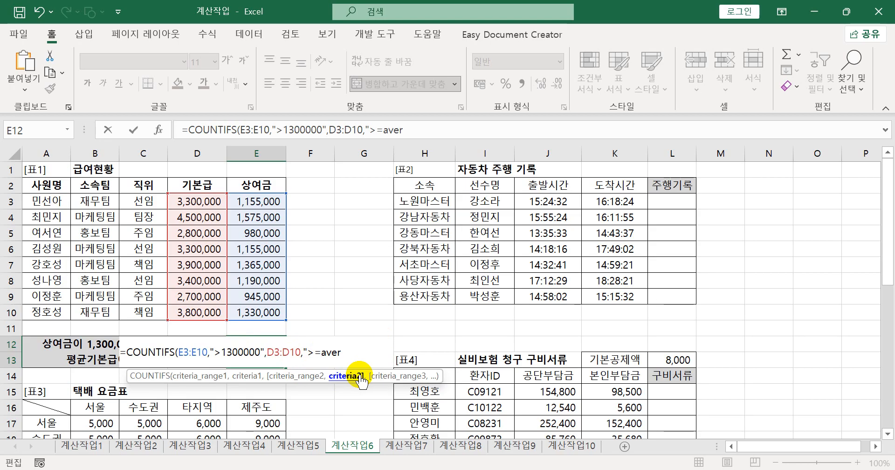
{"action": "key", "text": "Left"}
{"action": "key", "text": "Left"}
{"action": "key", "text": "Left"}
{"action": "key", "text": "Left"}
{"action": "type", "text": "\"&"}
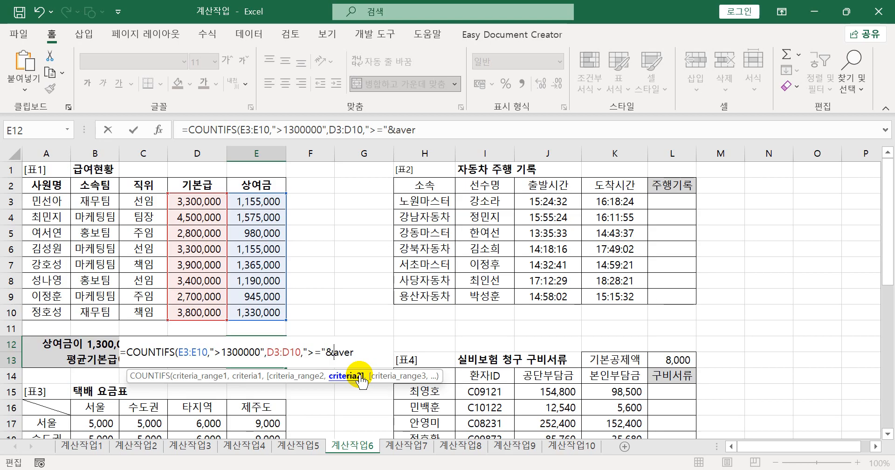
{"action": "left_click", "coordinate": [358, 353]}
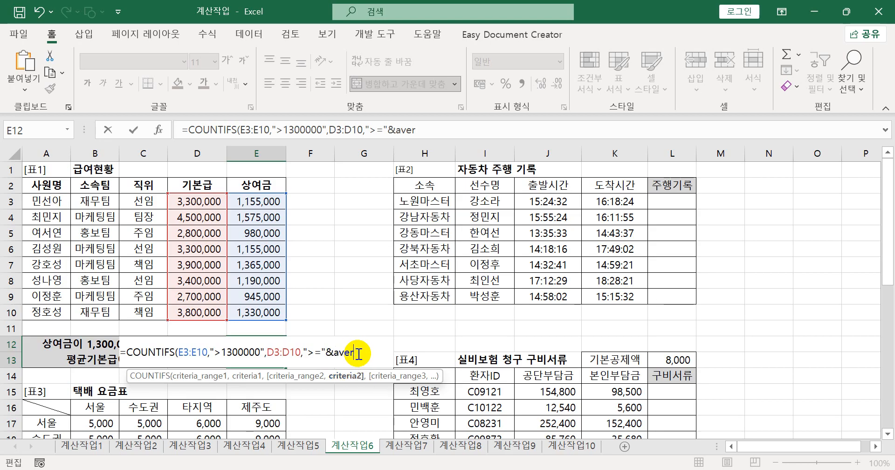
{"action": "key", "text": "BackSpace"}
{"action": "key", "text": "BackSpace"}
{"action": "key", "text": "BackSpace"}
{"action": "key", "text": "BackSpace"}
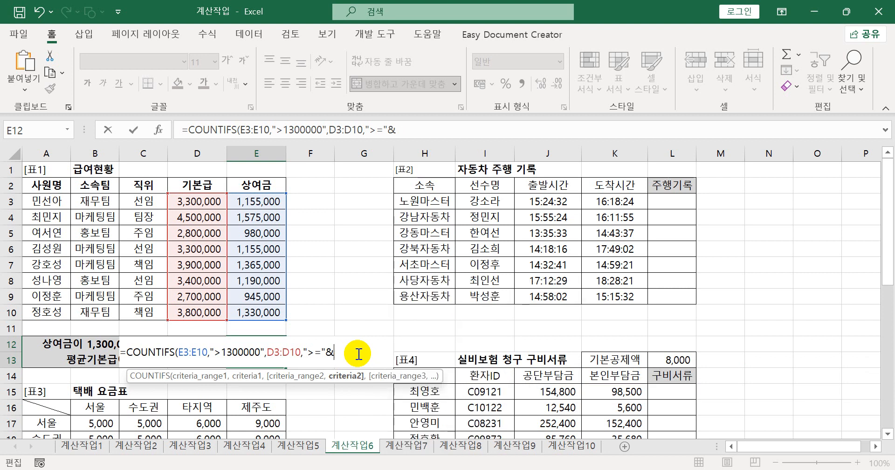
- Complete the second COUNTIFS criterion in E12 with AVERAGE(D3:D10), close the function and enter the formula
{"action": "type", "text": "a"}
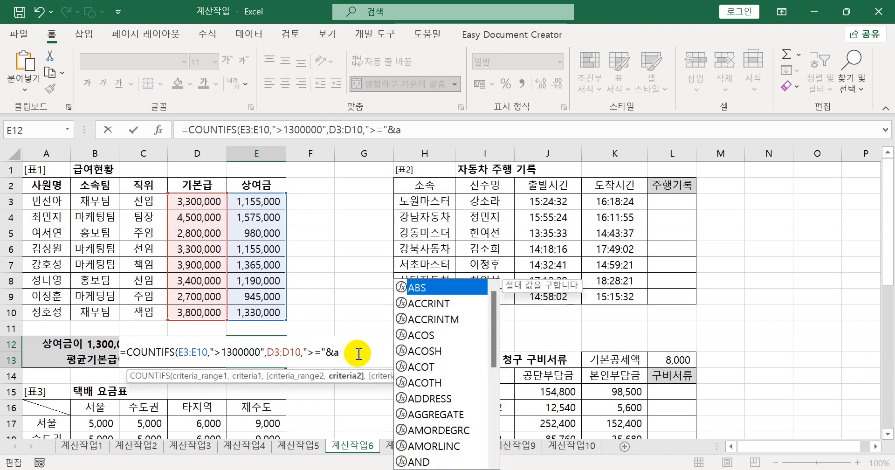
{"action": "type", "text": "ver"}
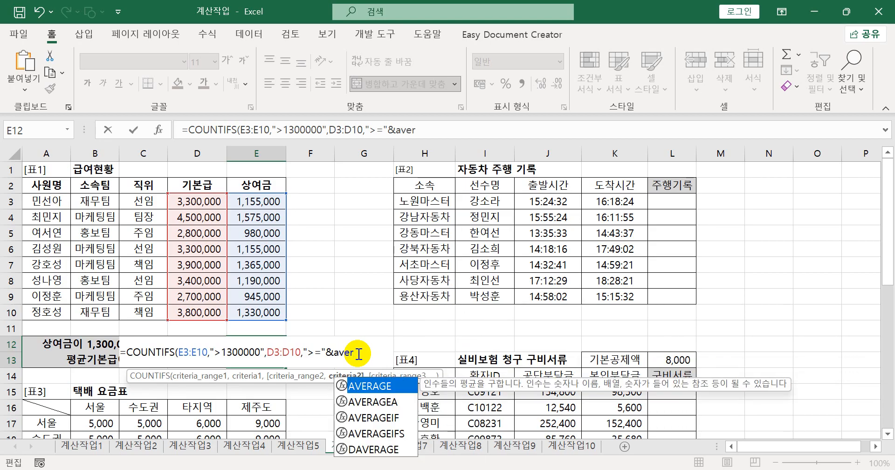
{"action": "key", "text": "Tab"}
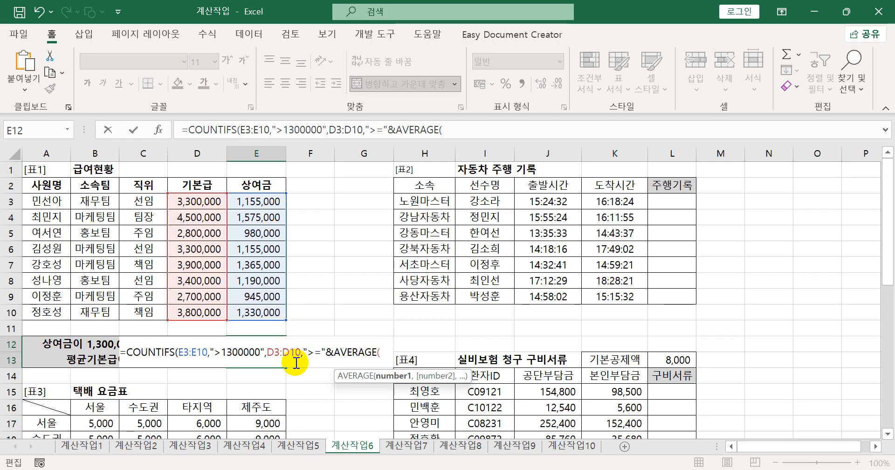
{"action": "left_click_drag", "start_coordinate": [209, 201], "coordinate": [211, 314]}
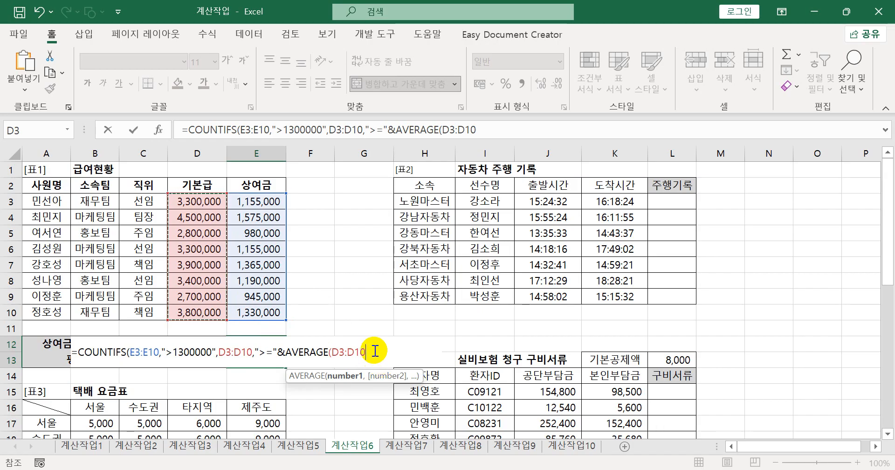
{"action": "type", "text": ")"}
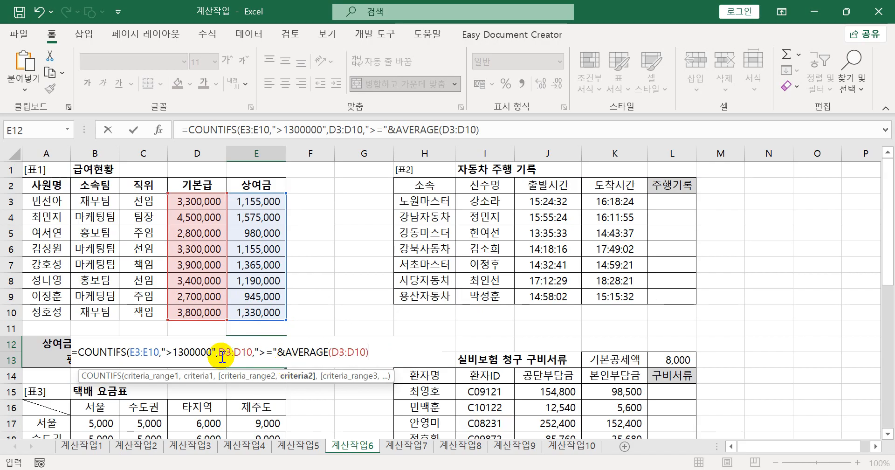
{"action": "left_click_drag", "start_coordinate": [132, 355], "coordinate": [211, 359]}
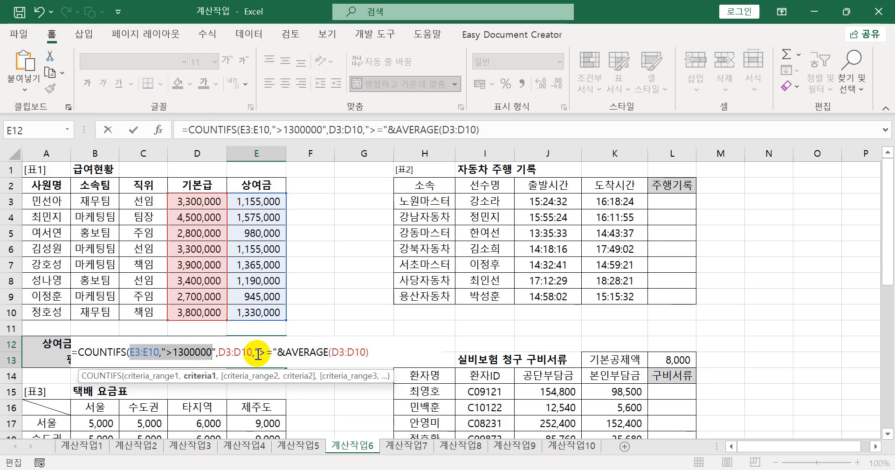
{"action": "left_click", "coordinate": [377, 353]}
{"action": "type", "text": ")"}
{"action": "key", "text": "Return"}
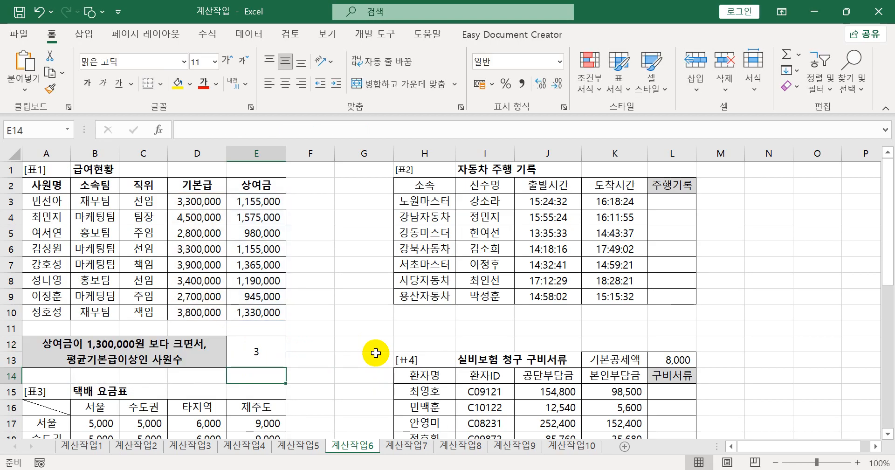
- Append &"명" to the end of the COUNTIFS formula in E12
{"action": "left_click", "coordinate": [266, 352]}
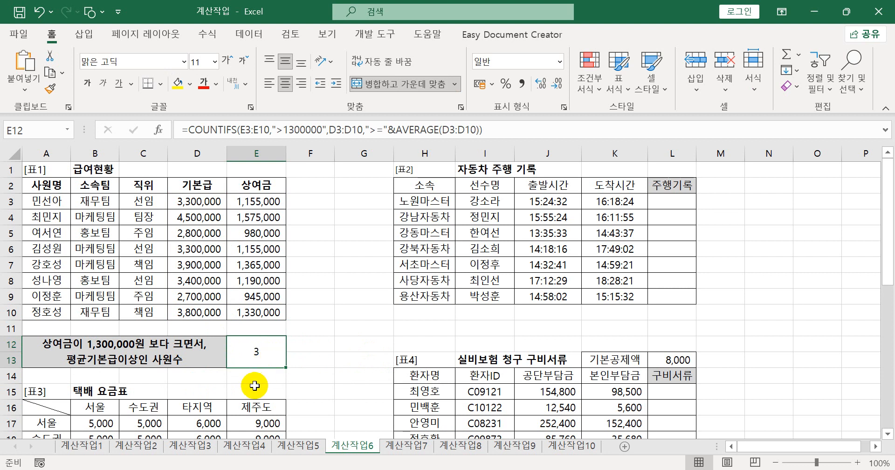
{"action": "double_click", "coordinate": [278, 361]}
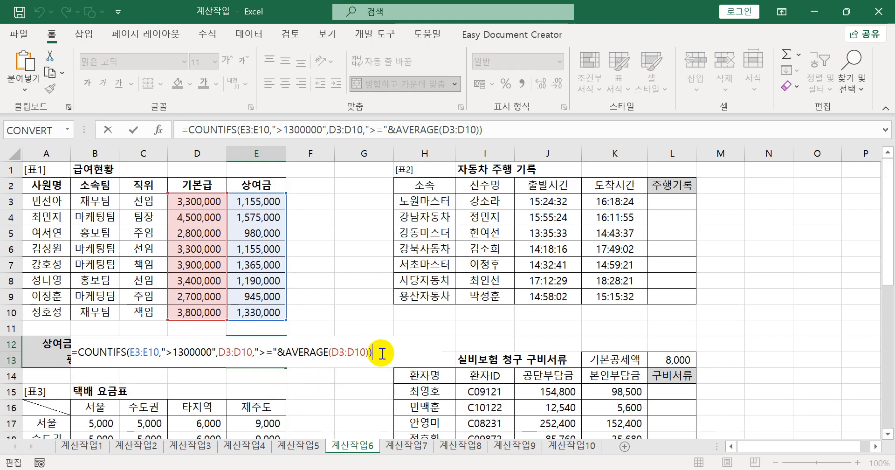
{"action": "type", "text": "&"}
{"action": "type", "text": "명"}
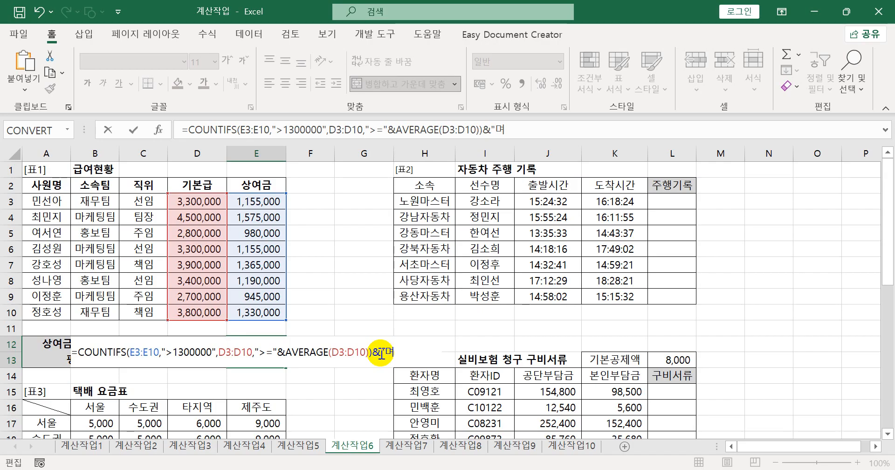
{"action": "type", "text": "\""}
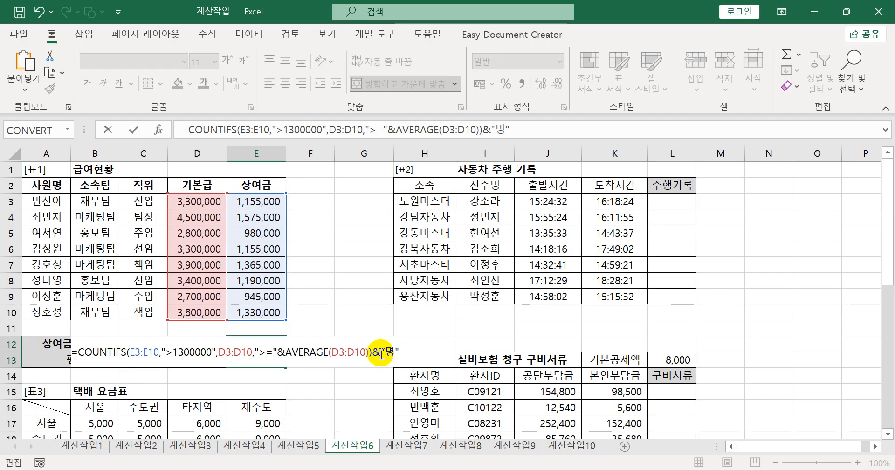
- Copy the completed E12 formula, paste it in Notepad as item 1 under 계산작업6, and return to Excel
{"action": "left_click_drag", "start_coordinate": [565, 130], "coordinate": [171, 149]}
{"action": "key", "text": "ctrl+c"}
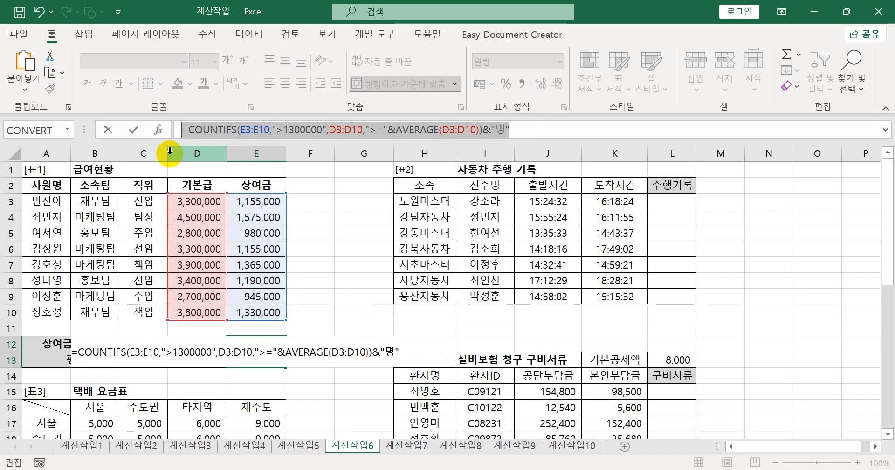
{"action": "key", "text": "Return"}
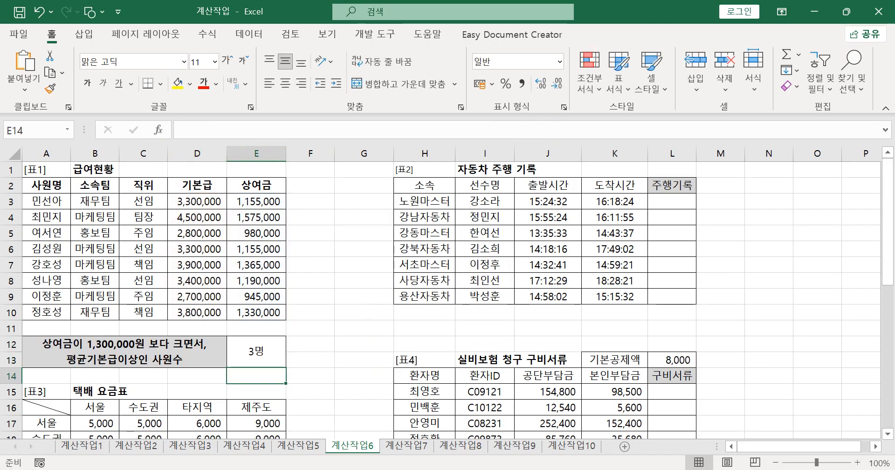
{"action": "key", "text": "alt+Tab"}
{"action": "left_click", "coordinate": [235, 255]}
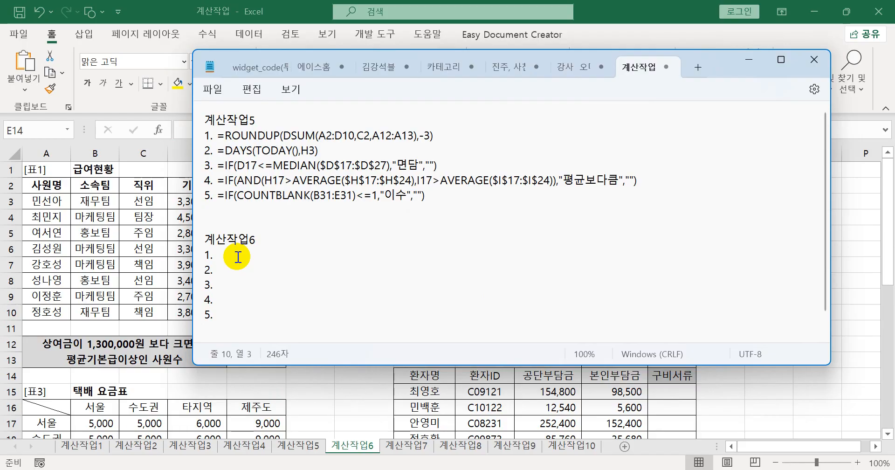
{"action": "key", "text": "ctrl+v"}
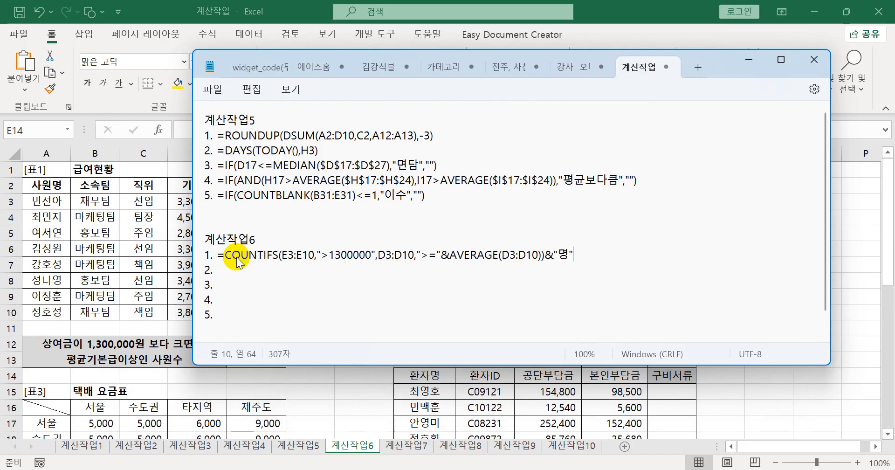
{"action": "left_click", "coordinate": [236, 269]}
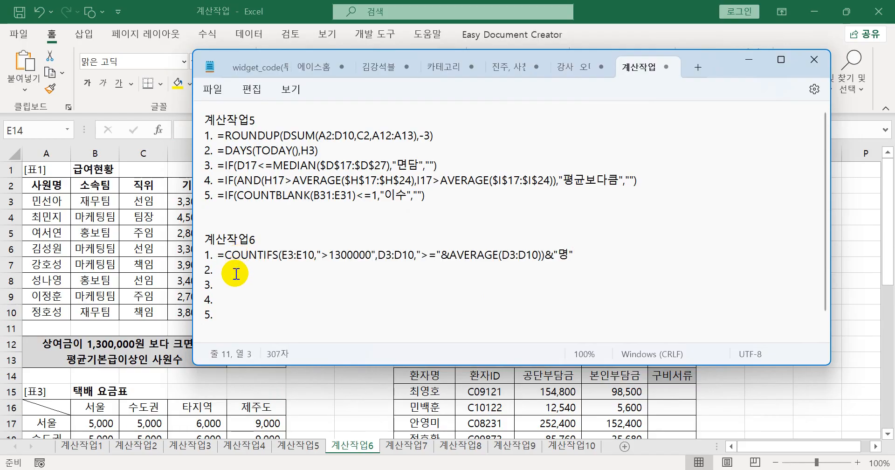
{"action": "left_click", "coordinate": [573, 15]}
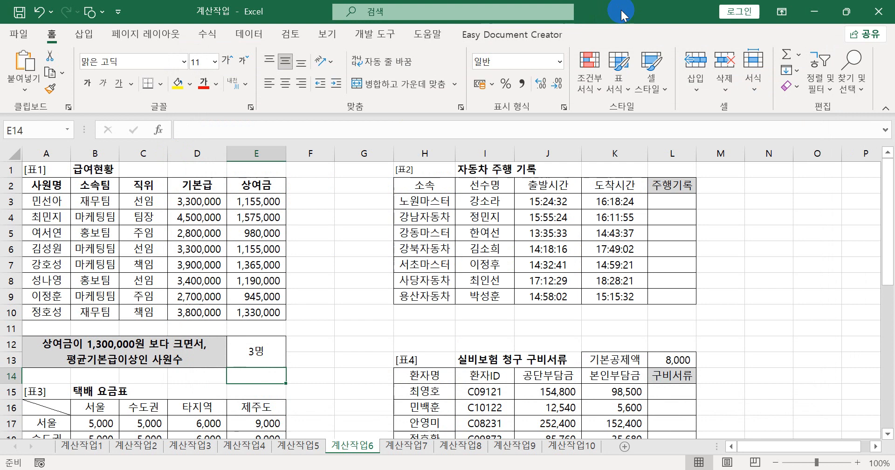
- Enter =RIGHT(H3,3) in L3 of the 주행기록 column and fill it down to L9
{"action": "left_click", "coordinate": [663, 205]}
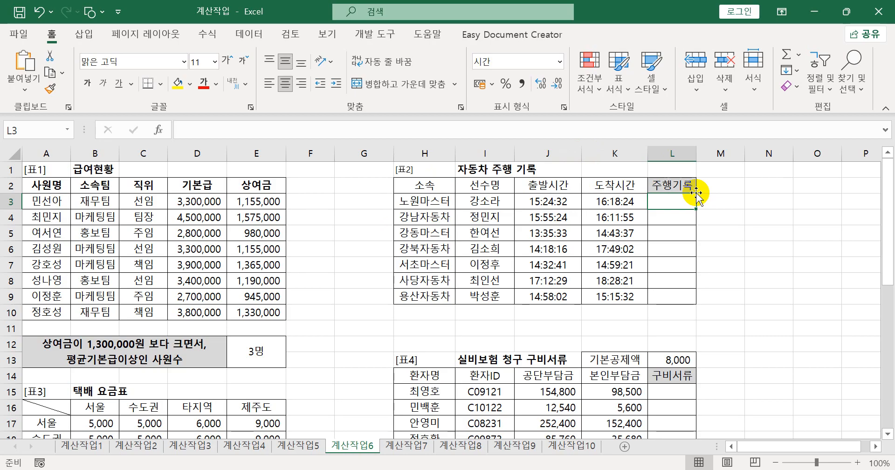
{"action": "type", "text": "="}
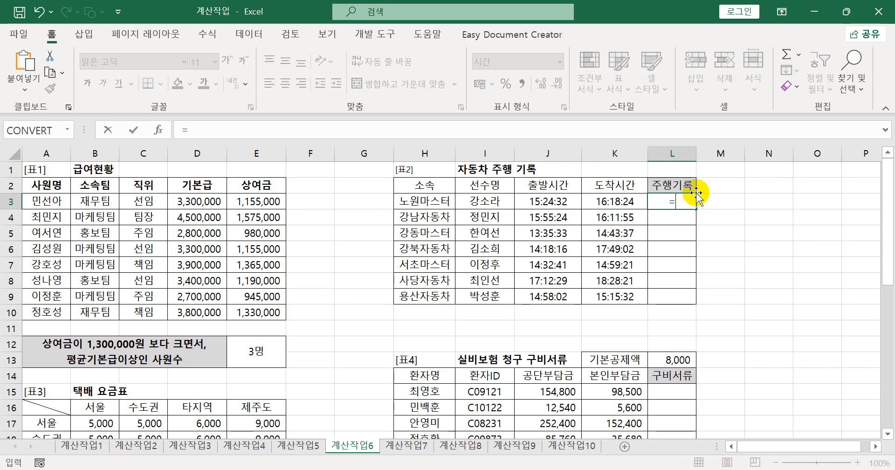
{"action": "type", "text": "ㄱ"}
{"action": "key", "text": "BackSpace"}
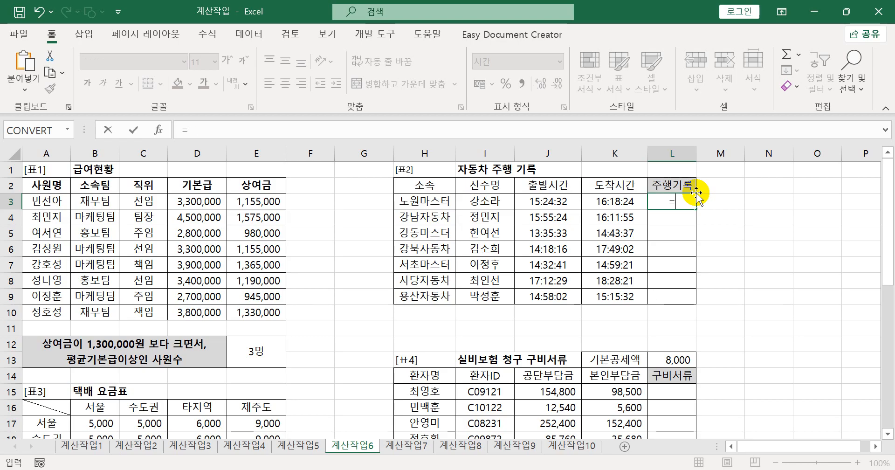
{"action": "type", "text": "RIGHT("}
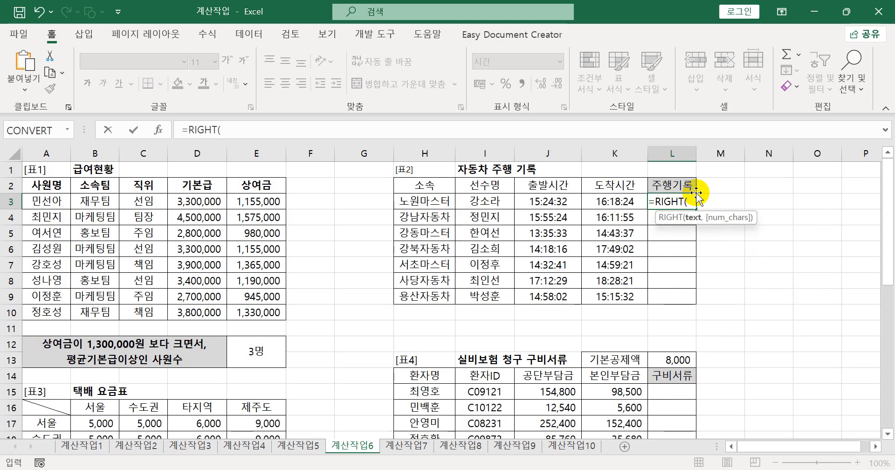
{"action": "left_click", "coordinate": [429, 200]}
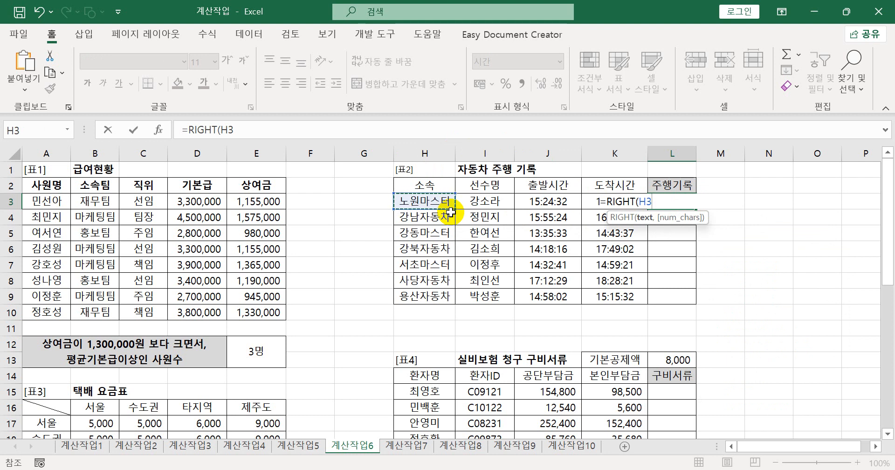
{"action": "type", "text": ",3)"}
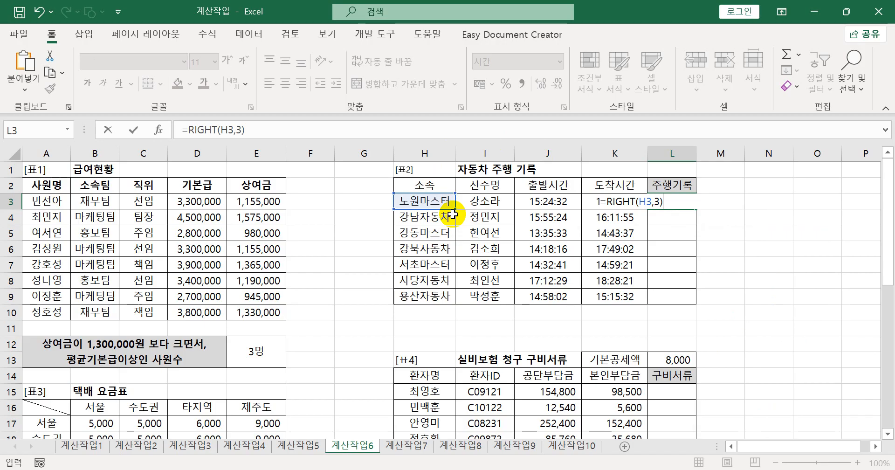
{"action": "key", "text": "Return"}
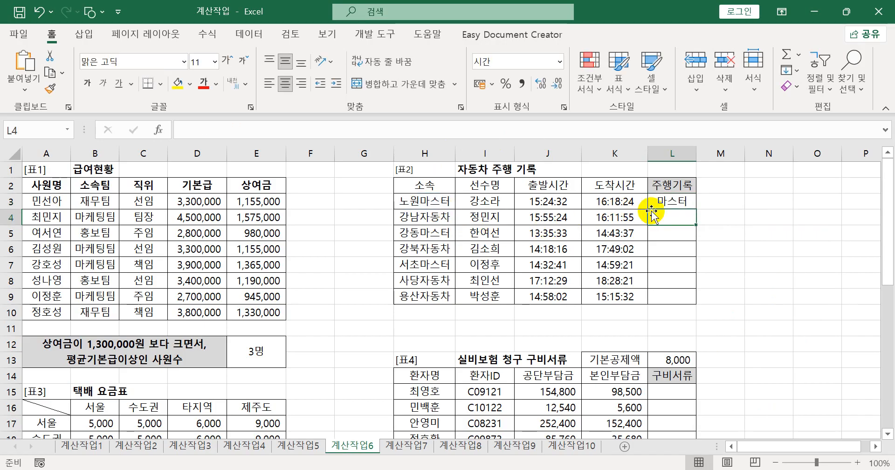
{"action": "left_click", "coordinate": [671, 202]}
{"action": "left_click_drag", "start_coordinate": [696, 210], "coordinate": [695, 298]}
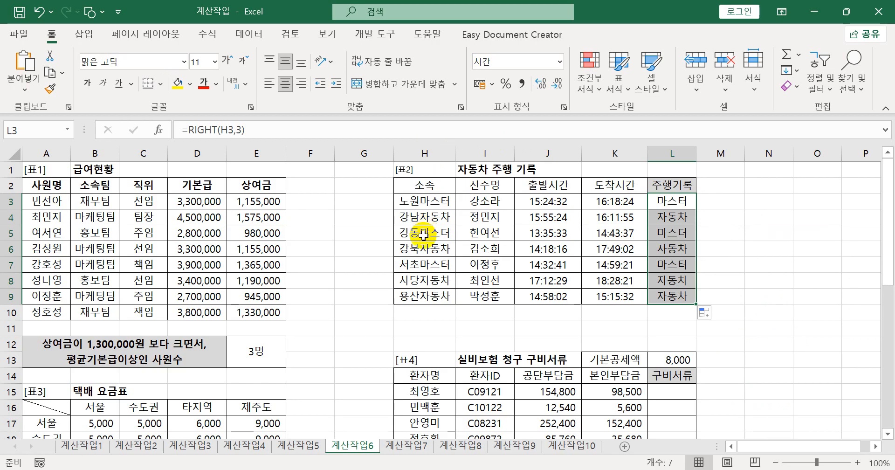
- Wrap the RIGHT formula in L3 in an IF function, placing it as the logical test
{"action": "left_click", "coordinate": [674, 201]}
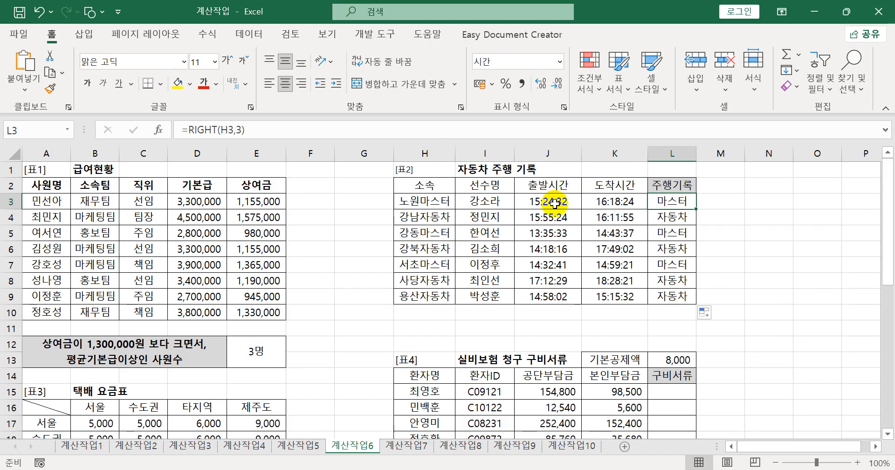
{"action": "double_click", "coordinate": [660, 205]}
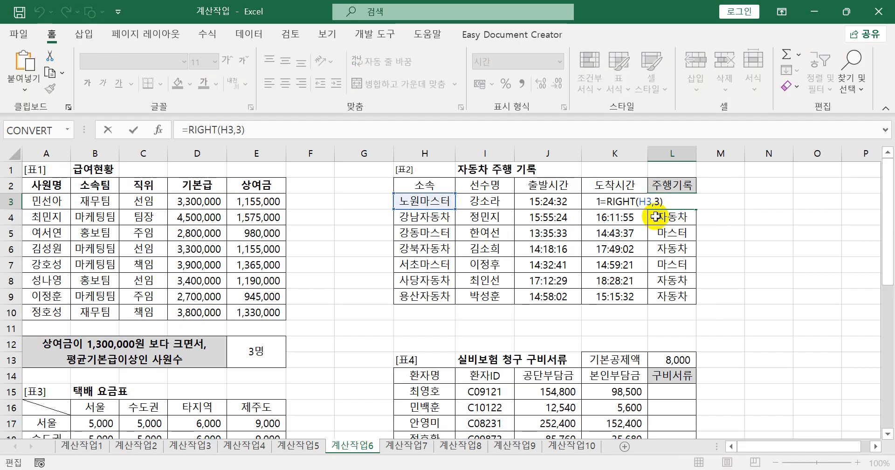
{"action": "type", "text": "IF("}
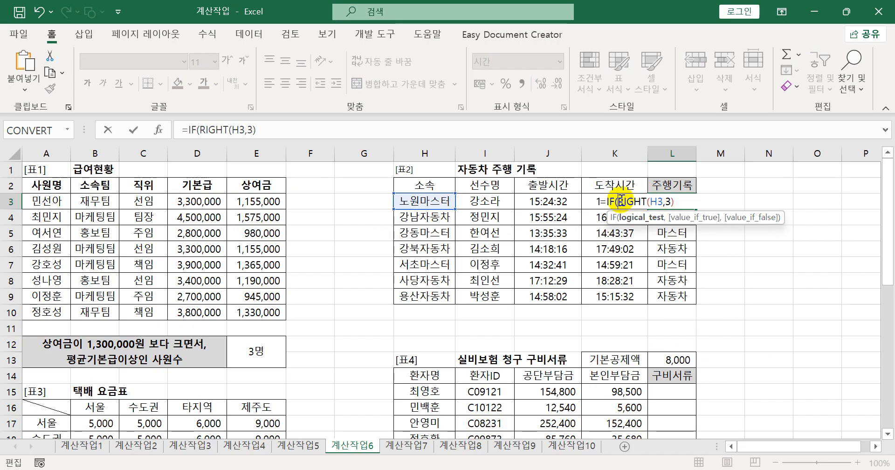
{"action": "left_click", "coordinate": [683, 203]}
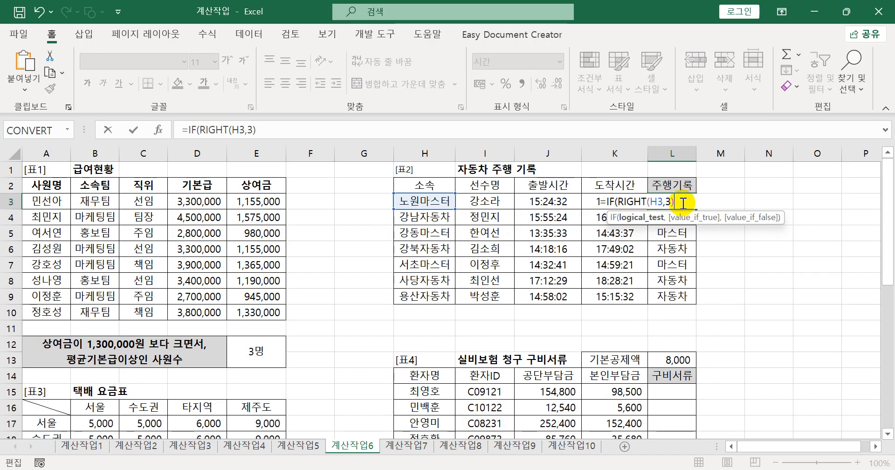
{"action": "type", "text": ","}
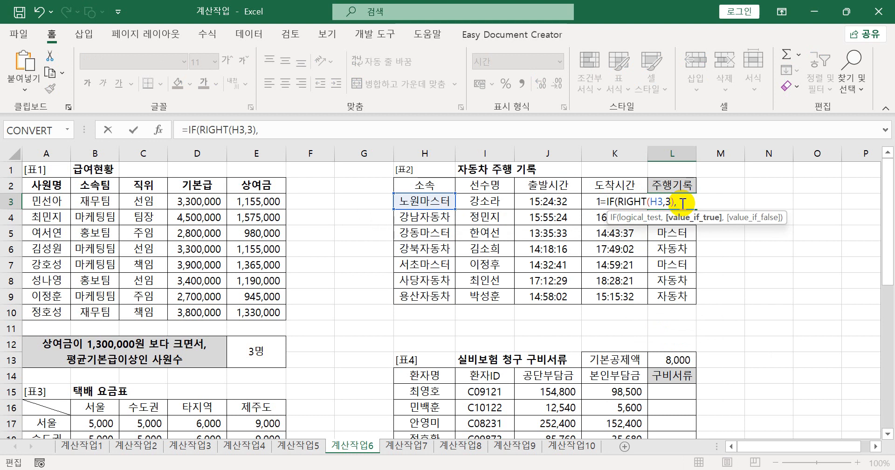
- Set the value-if-true argument of the IF formula in L3 to K3-J3+TIME(,2,) and complete the formula
{"action": "left_click", "coordinate": [590, 200]}
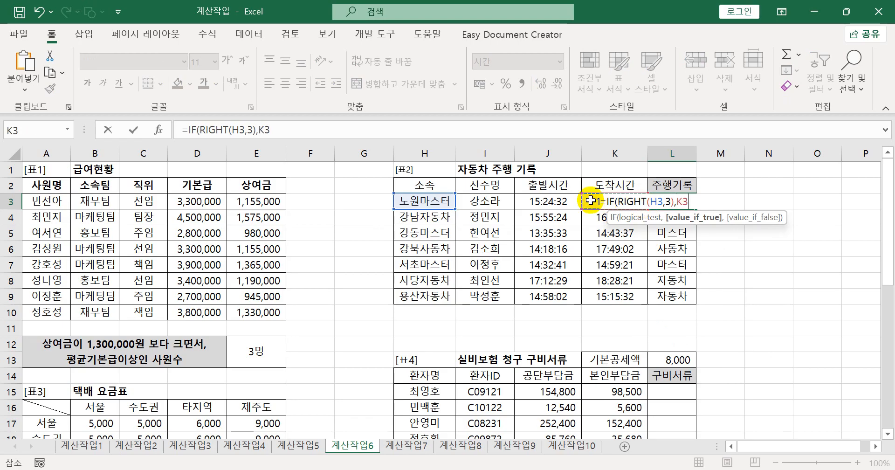
{"action": "type", "text": "-"}
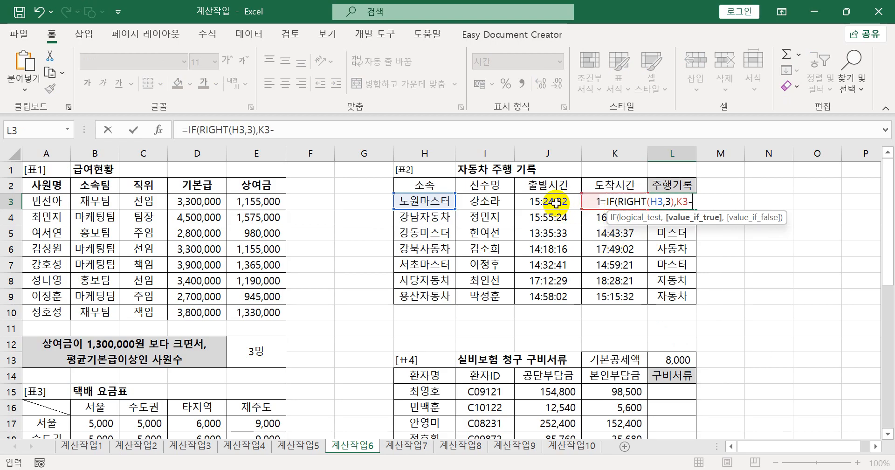
{"action": "left_click", "coordinate": [562, 204]}
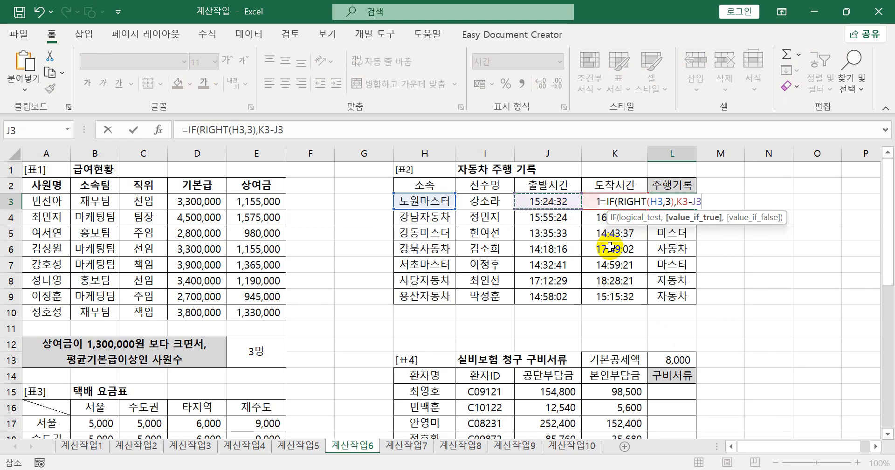
{"action": "type", "text": "+"}
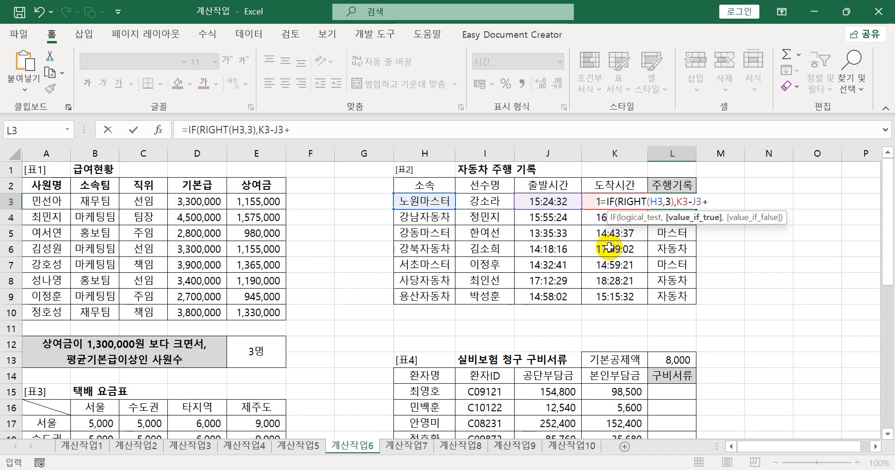
{"action": "type", "text": "ti"}
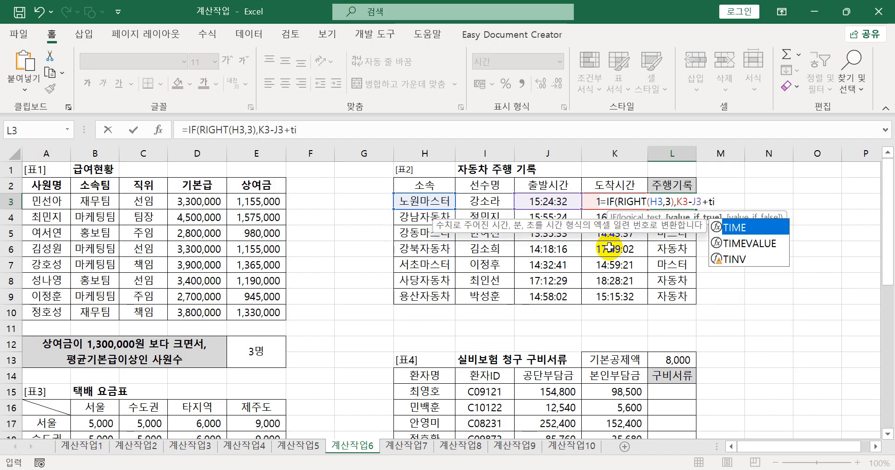
{"action": "key", "text": "Tab"}
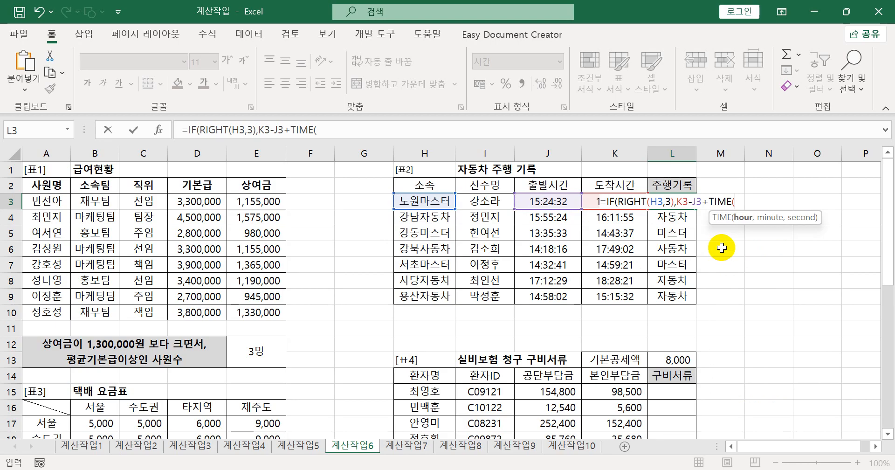
{"action": "type", "text": ",2"}
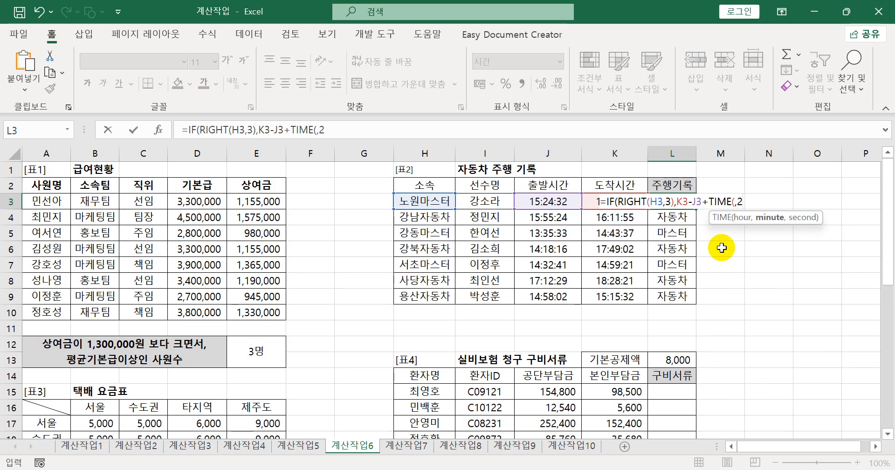
{"action": "type", "text": ","}
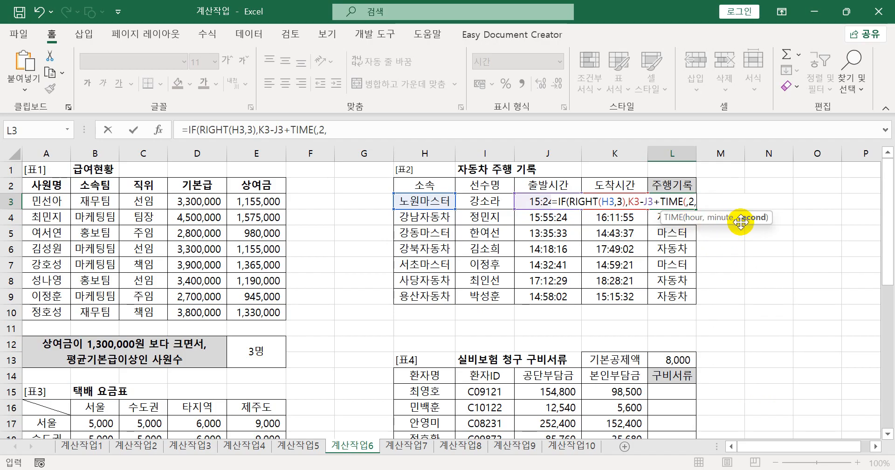
{"action": "type", "text": ")"}
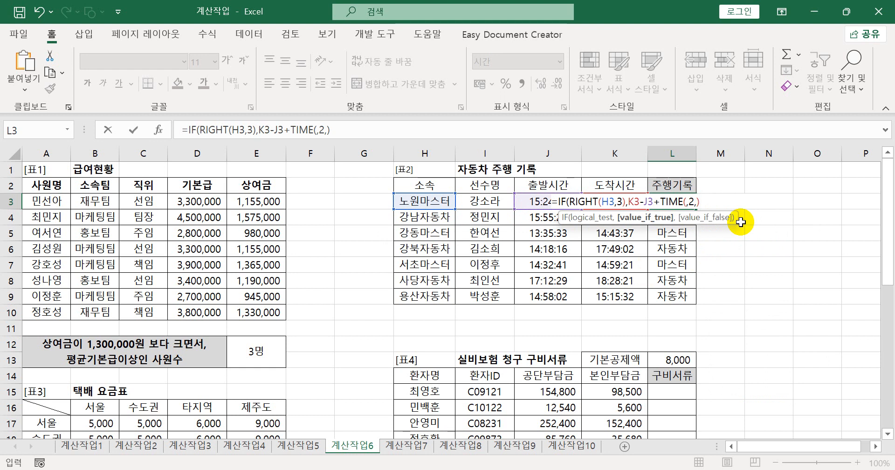
{"action": "type", "text": ")"}
{"action": "key", "text": "Return"}
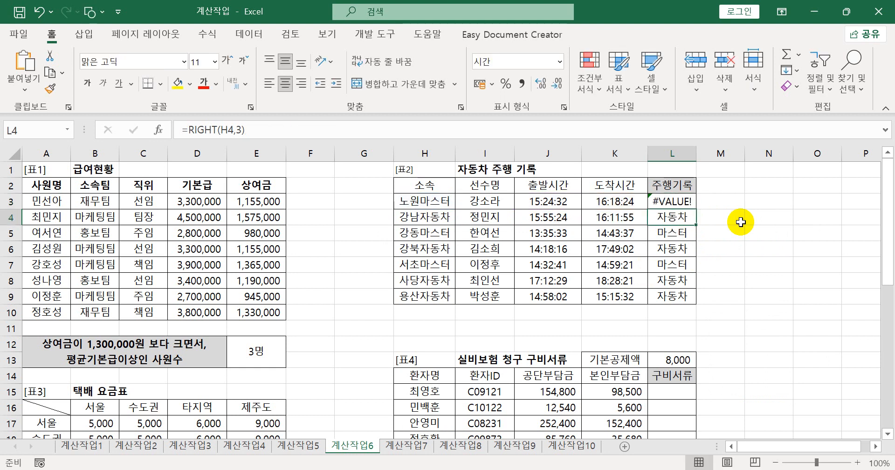
- Add K3-J3 as the value-if-false argument of the IF formula in L3
{"action": "left_click", "coordinate": [671, 202]}
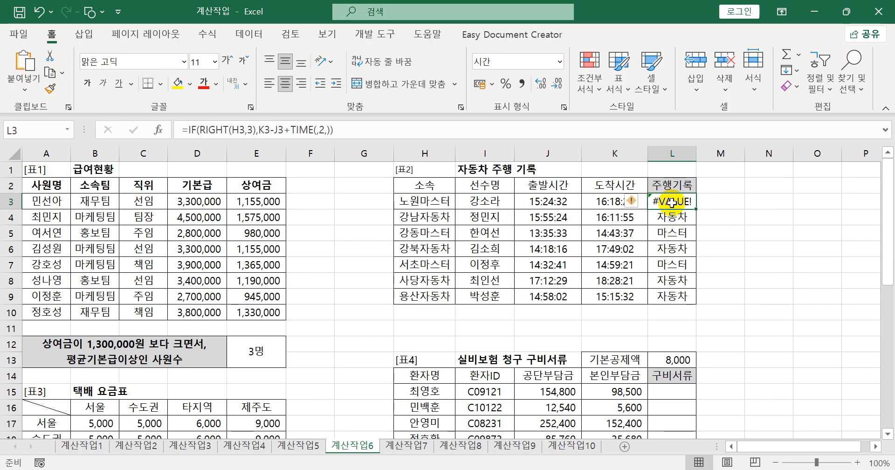
{"action": "double_click", "coordinate": [670, 202]}
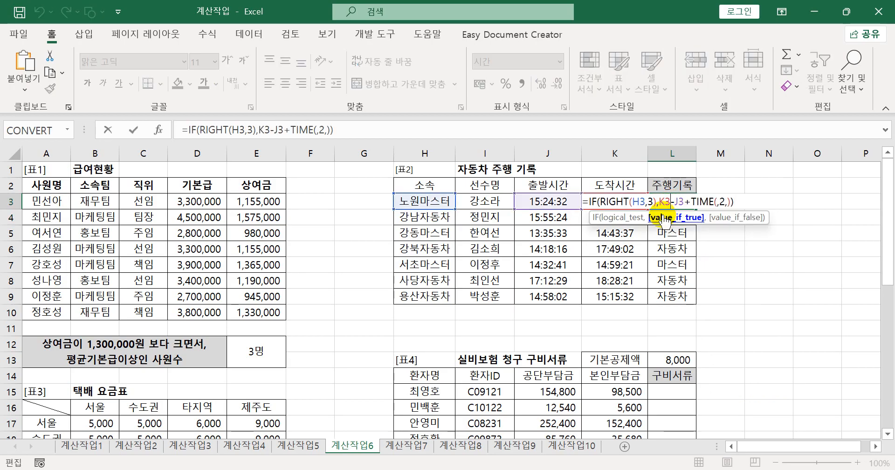
{"action": "left_click_drag", "start_coordinate": [601, 202], "coordinate": [728, 201]}
{"action": "left_click", "coordinate": [731, 203]}
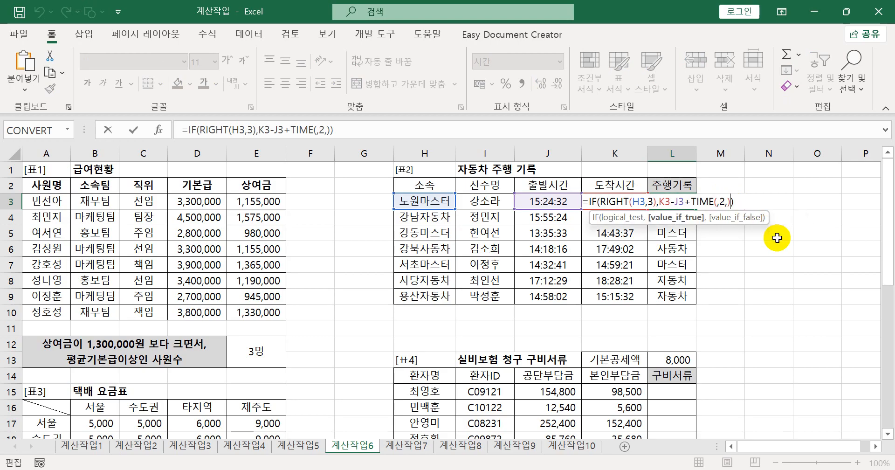
{"action": "type", "text": ","}
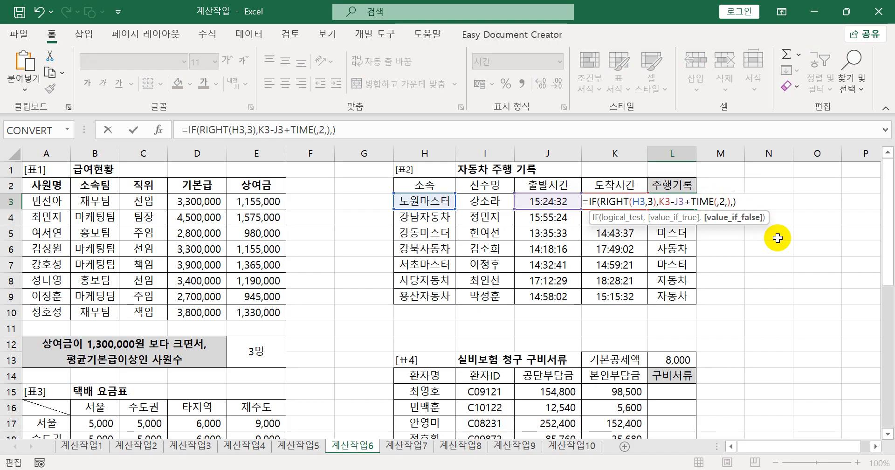
{"action": "left_click", "coordinate": [604, 181]}
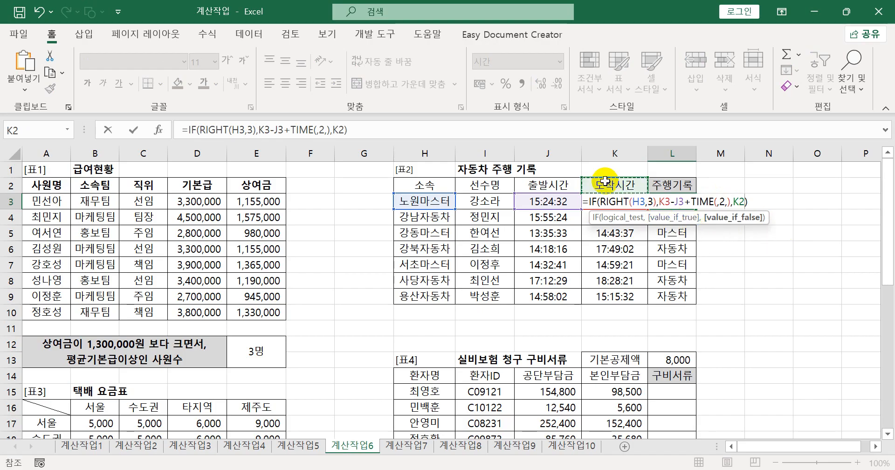
{"action": "key", "text": "Down"}
{"action": "type", "text": "-"}
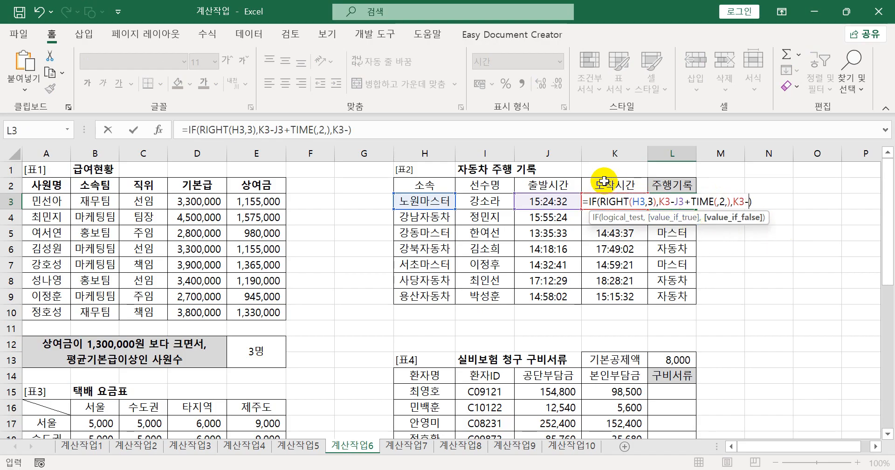
{"action": "left_click", "coordinate": [576, 185]}
{"action": "key", "text": "Down"}
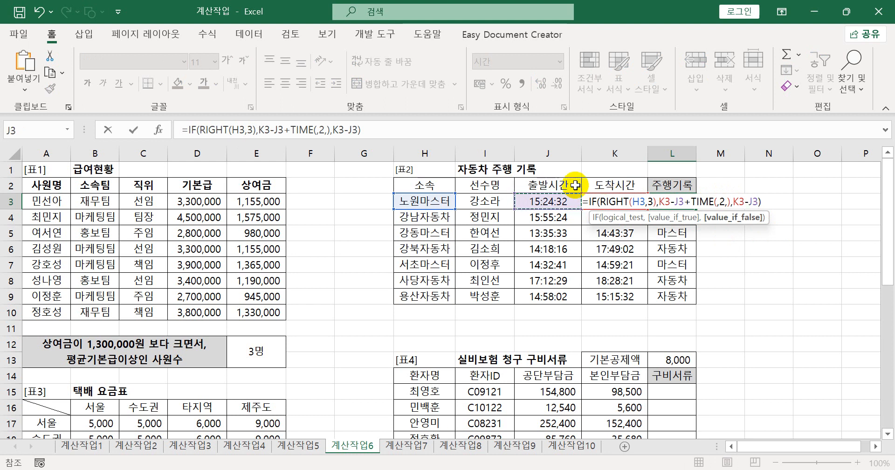
{"action": "key", "text": "Return"}
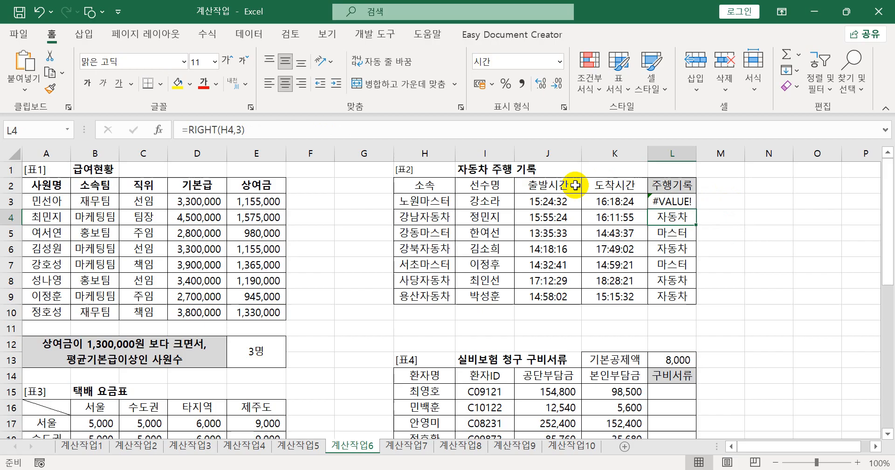
- Enclose the first K3-J3 in the L3 formula in parentheses, before +TIME(,2,)
{"action": "left_click", "coordinate": [674, 201]}
{"action": "double_click", "coordinate": [674, 201]}
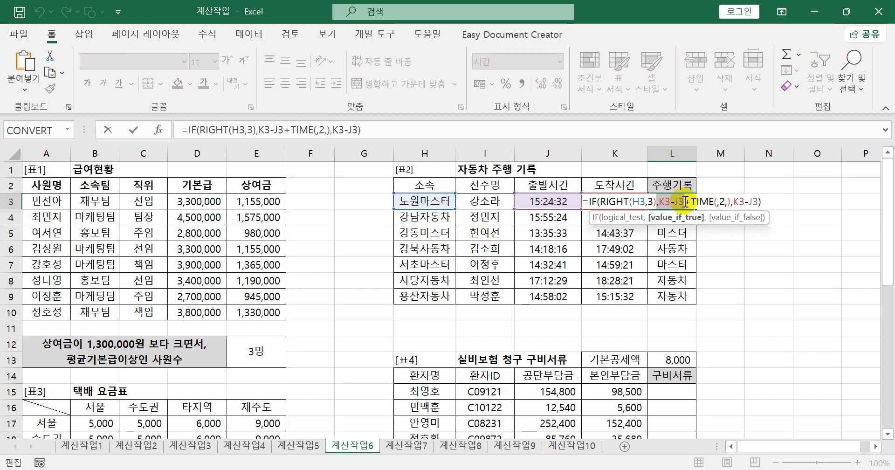
{"action": "left_click", "coordinate": [658, 202]}
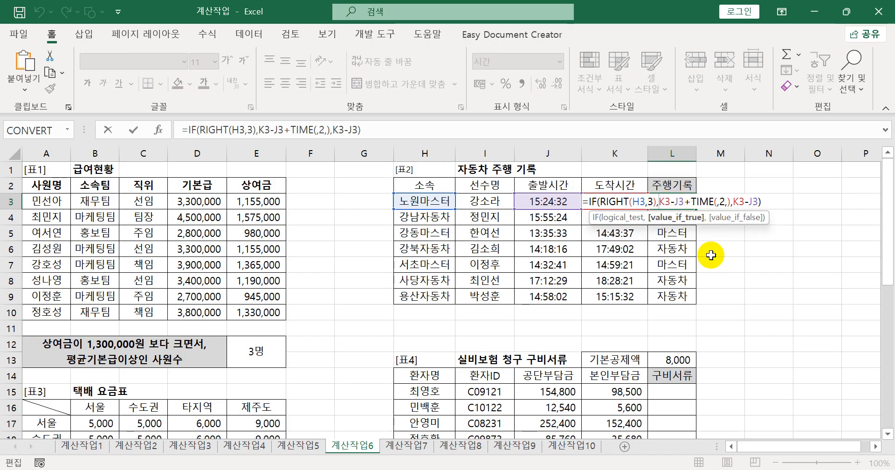
{"action": "type", "text": "(,2,"}
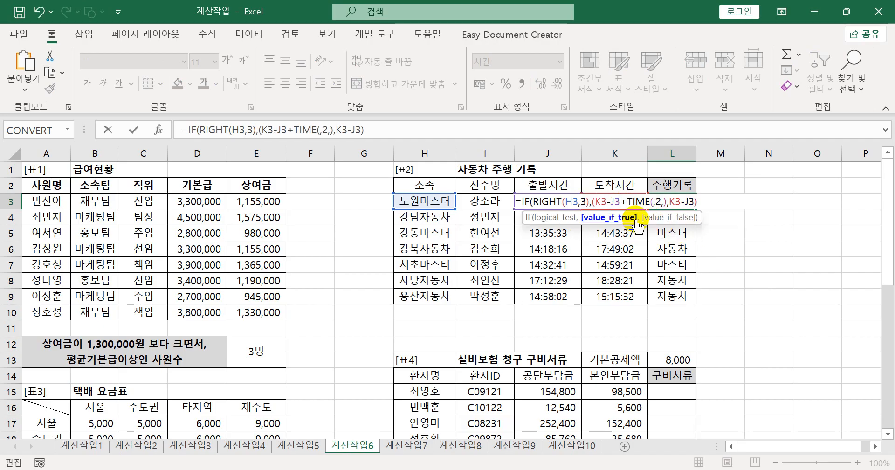
{"action": "type", "text": ")"}
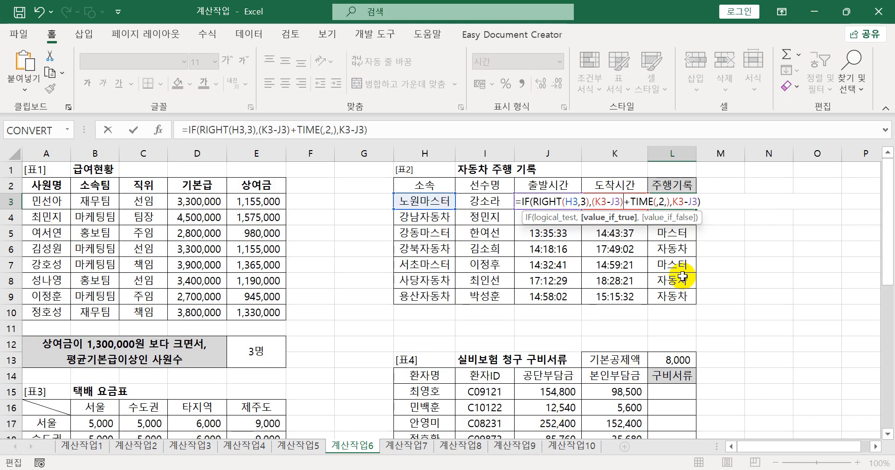
{"action": "key", "text": "Return"}
{"action": "left_click", "coordinate": [674, 201]}
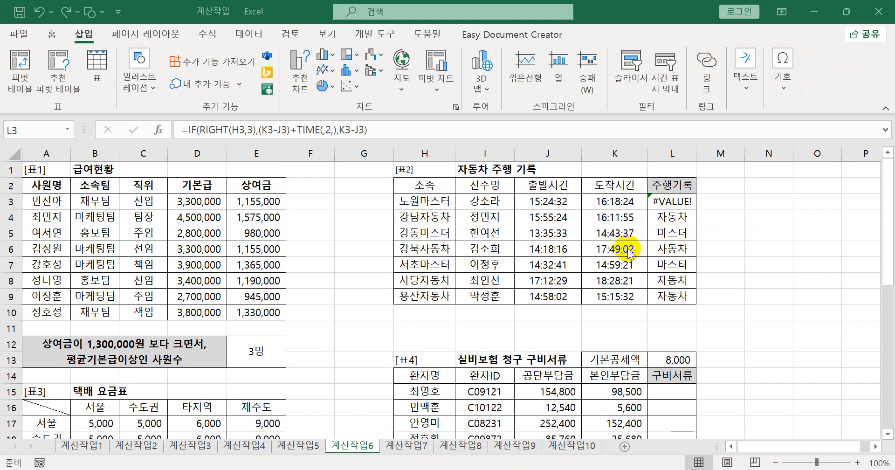
- Remove the parentheses around the first K3-J3 in the L3 formula
{"action": "left_click", "coordinate": [682, 200]}
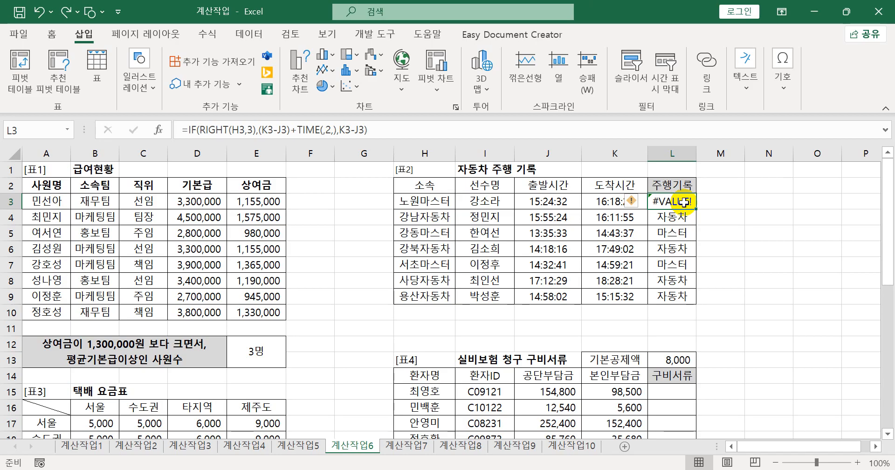
{"action": "double_click", "coordinate": [684, 202]}
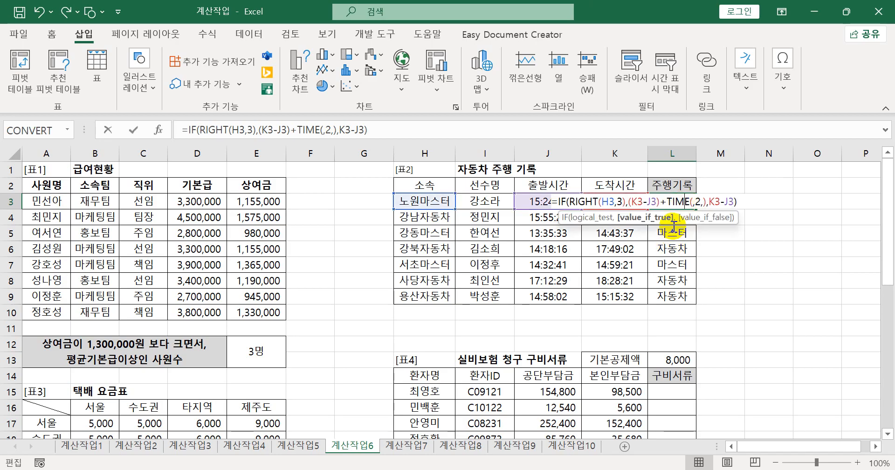
{"action": "left_click", "coordinate": [659, 201]}
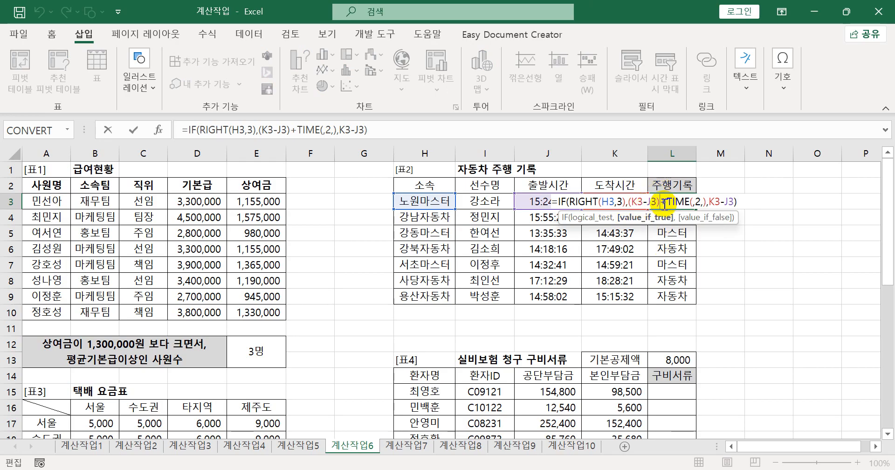
{"action": "key", "text": "BackSpace"}
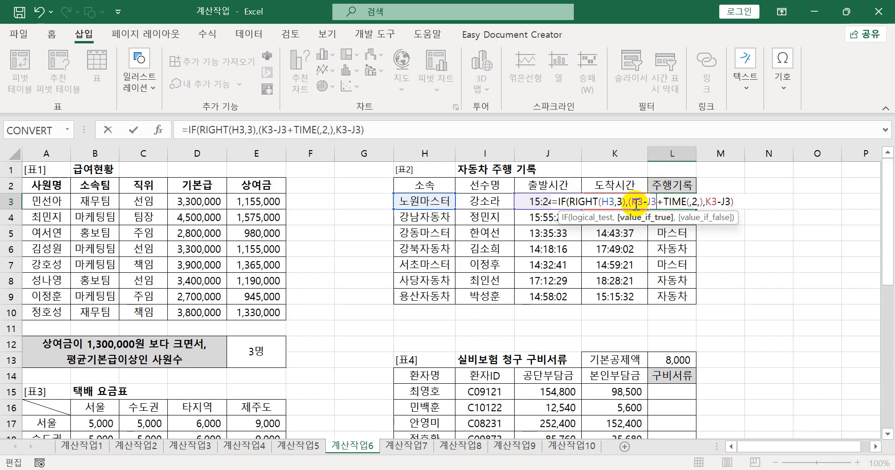
{"action": "key", "text": "Delete"}
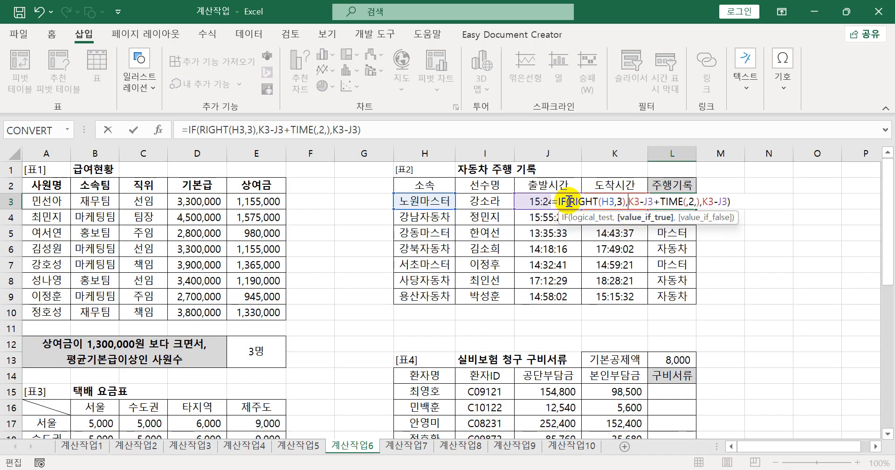
- Complete the logical test in L3 by comparing RIGHT(H3,3) with "마스터"
{"action": "left_click_drag", "start_coordinate": [569, 201], "coordinate": [620, 201]}
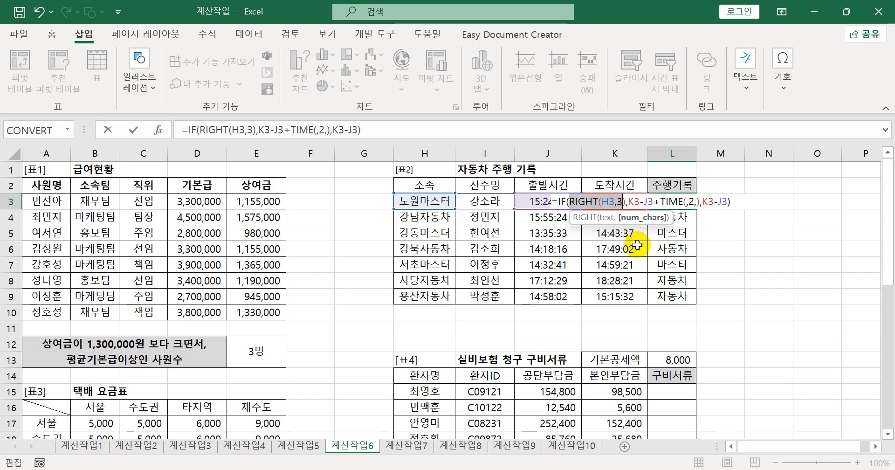
{"action": "left_click", "coordinate": [625, 202]}
{"action": "type", "text": "="}
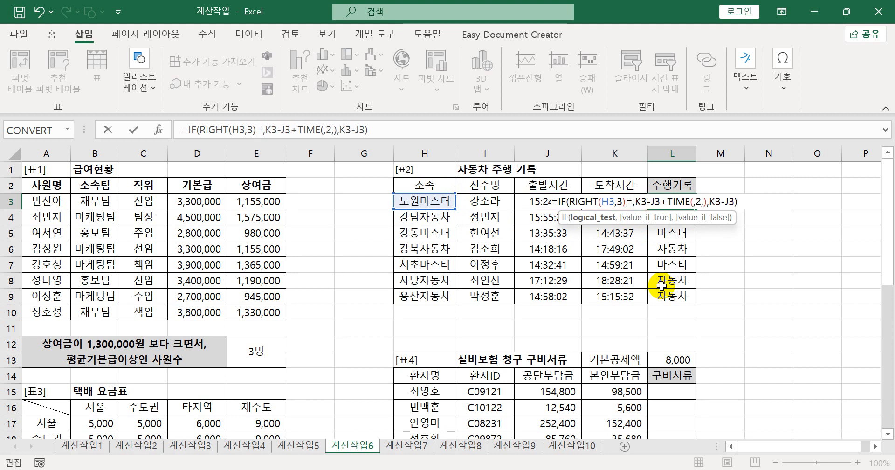
{"action": "type", "text": "\""}
{"action": "type", "text": "마스"}
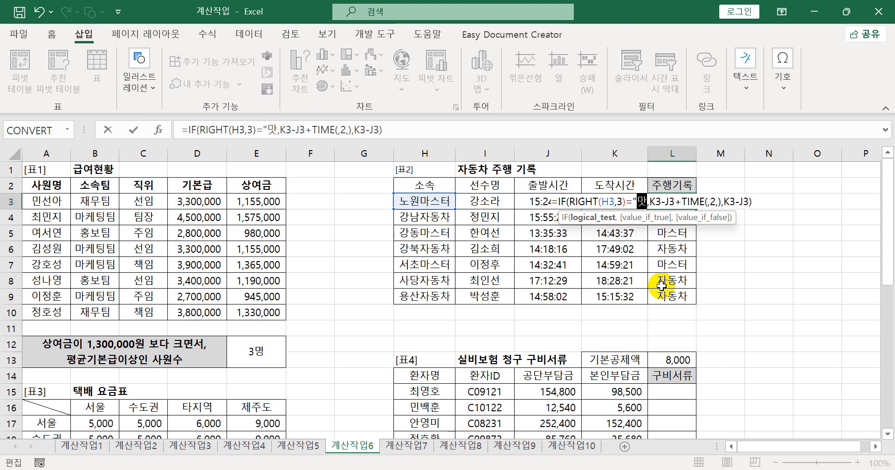
{"action": "type", "text": "터\""}
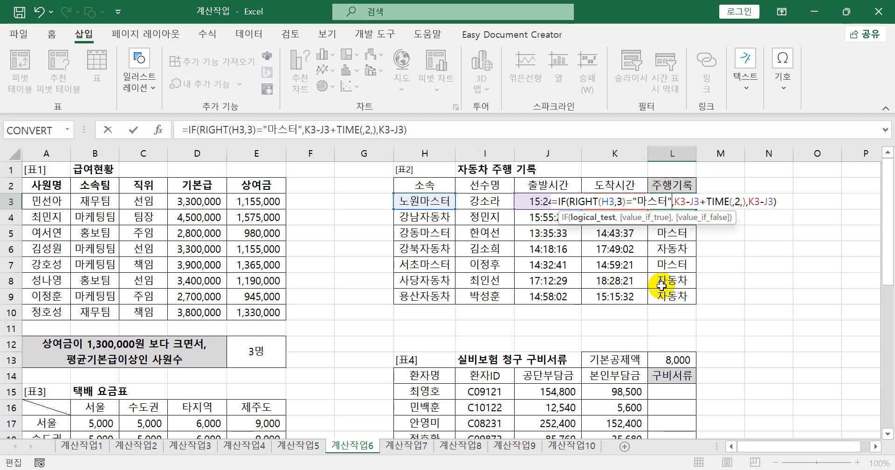
{"action": "left_click_drag", "start_coordinate": [571, 204], "coordinate": [673, 203]}
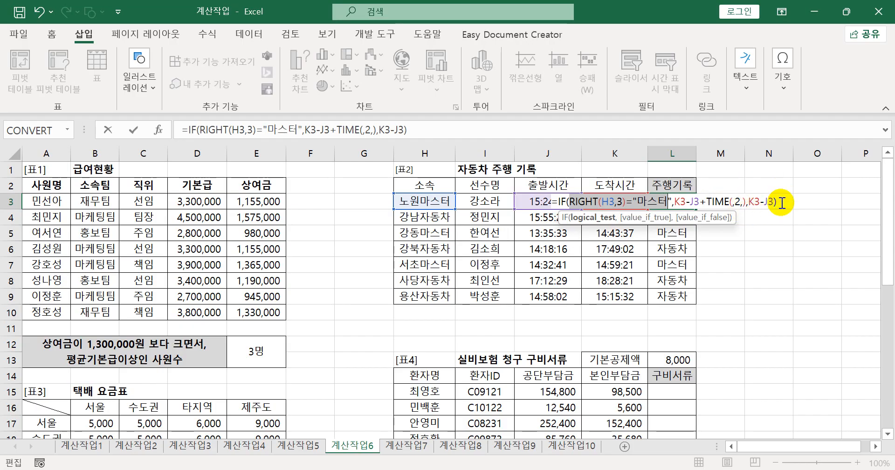
{"action": "key", "text": "Return"}
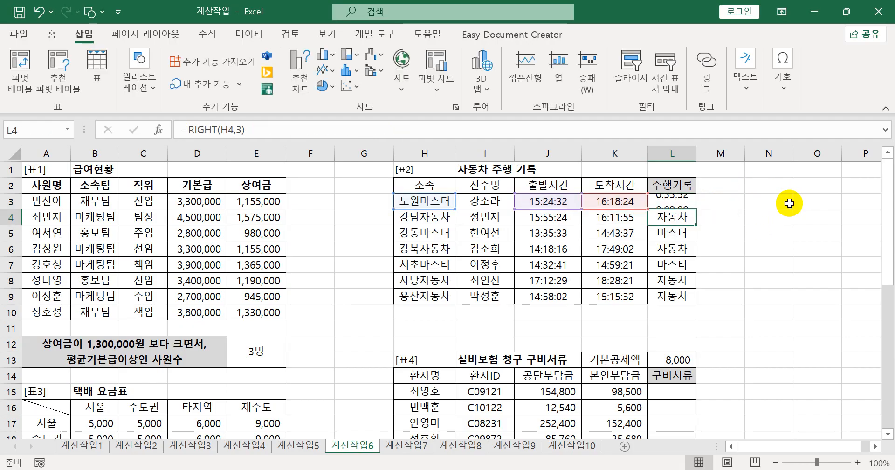
{"action": "left_click", "coordinate": [682, 200]}
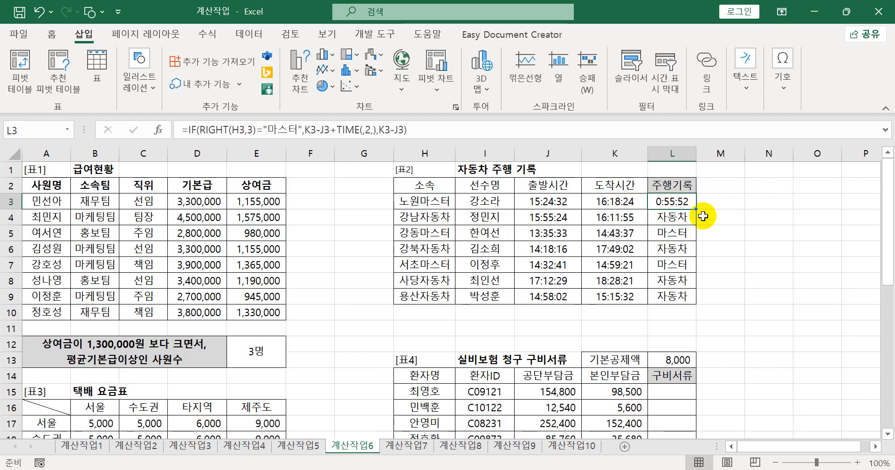
- Fill the L3 formula down through L9 and record it in Notepad as item 2 under 계산작업6
{"action": "left_click_drag", "start_coordinate": [696, 209], "coordinate": [688, 304]}
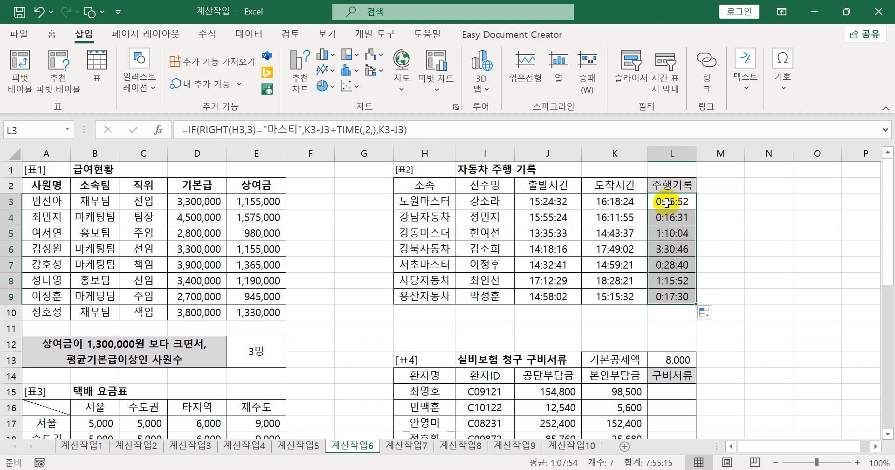
{"action": "left_click_drag", "start_coordinate": [482, 130], "coordinate": [150, 130]}
{"action": "key", "text": "ctrl+c"}
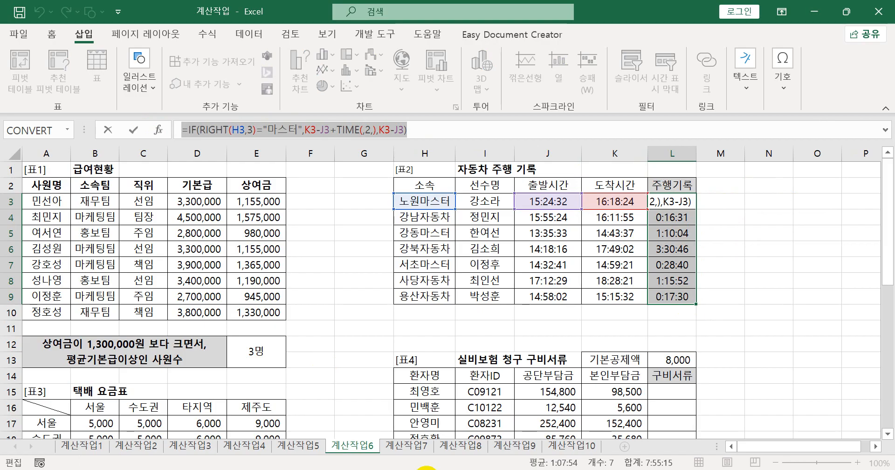
{"action": "key", "text": "alt+Tab"}
{"action": "left_click", "coordinate": [242, 277]}
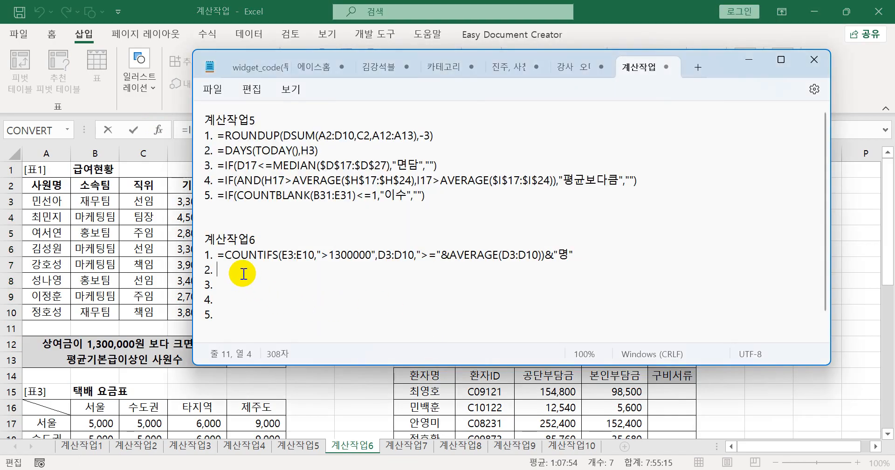
{"action": "key", "text": "ctrl+v"}
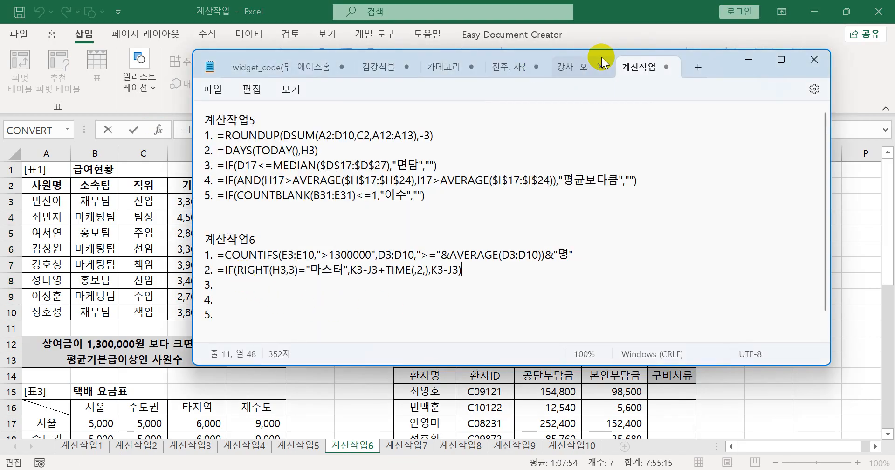
{"action": "left_click", "coordinate": [622, 7]}
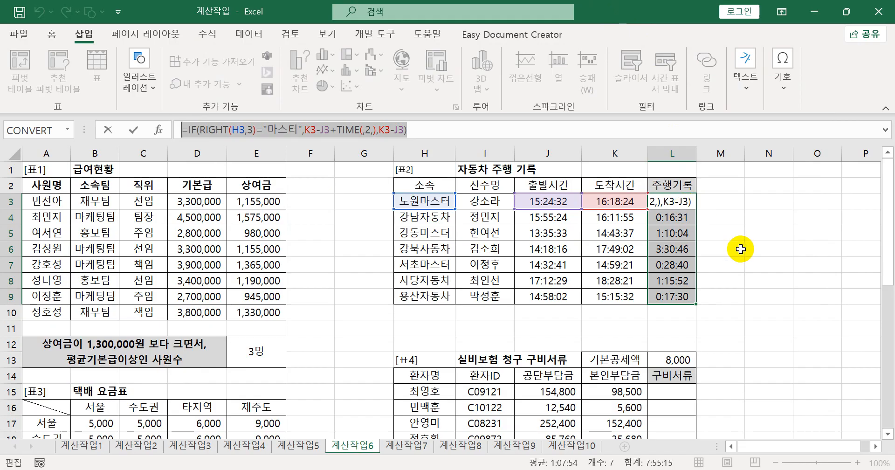
{"action": "key", "text": "Return"}
- Clear the 주행기록 cells L3:L9 and start a new IF formula in L3
{"action": "left_click_drag", "start_coordinate": [678, 202], "coordinate": [680, 294]}
{"action": "key", "text": "Delete"}
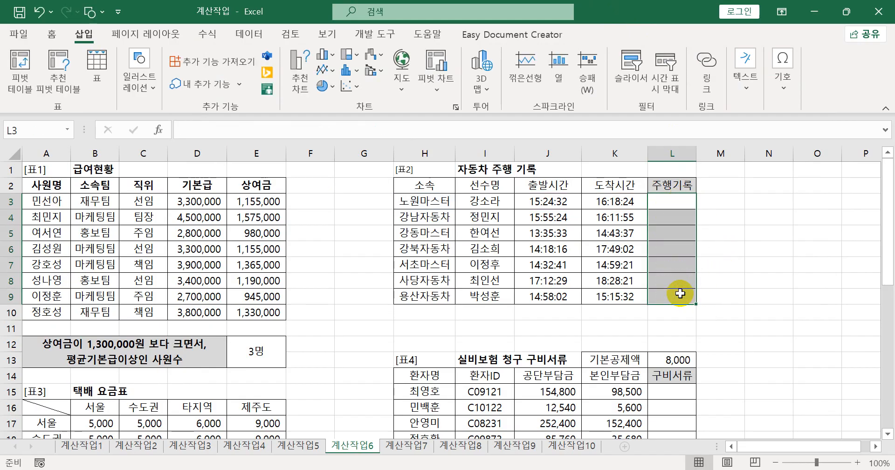
{"action": "left_click", "coordinate": [667, 204]}
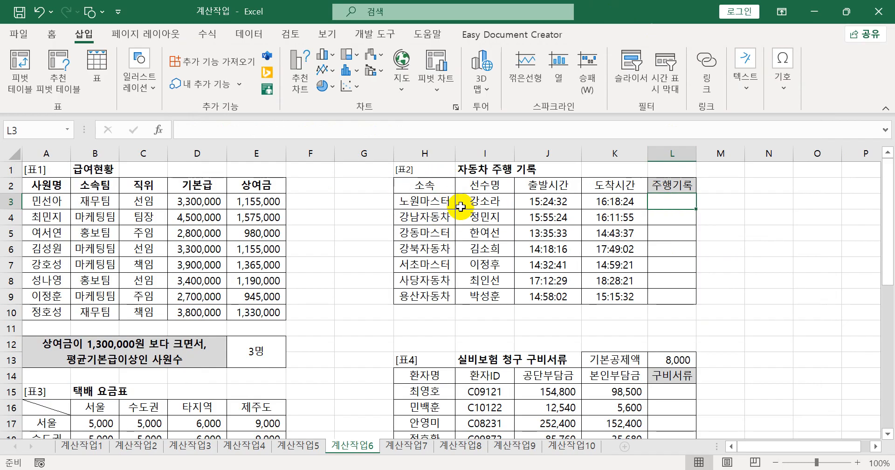
{"action": "type", "text": "="}
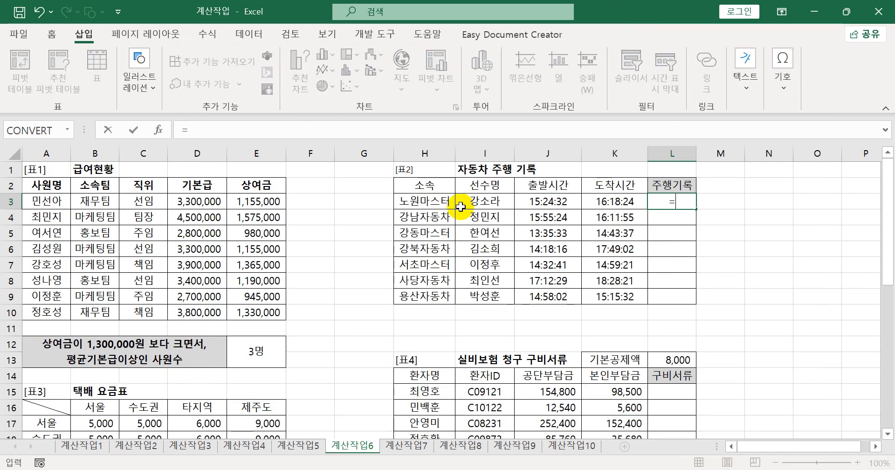
{"action": "type", "text": "ㅑㄹ"}
{"action": "key", "text": "Hangul"}
{"action": "key", "text": "BackSpace"}
{"action": "key", "text": "BackSpace"}
{"action": "type", "text": "IF("}
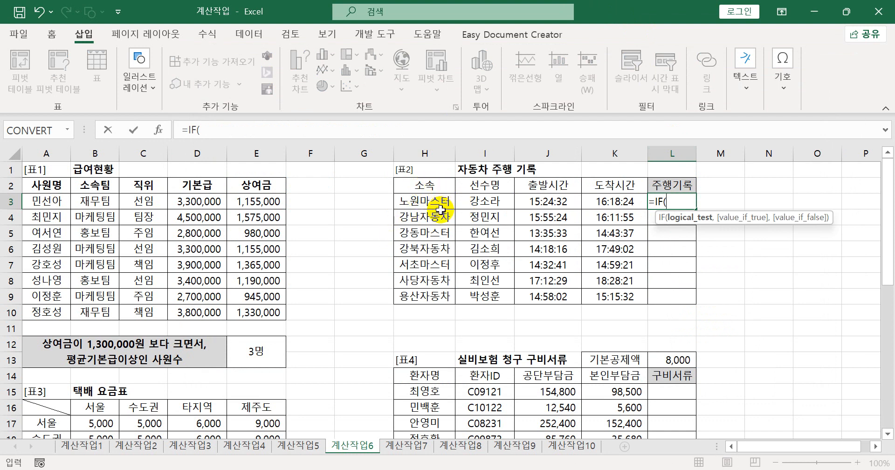
- Enter RIGHT(H3,3)="마스터" as the logical test of the IF formula in L3
{"action": "type", "text": "ri"}
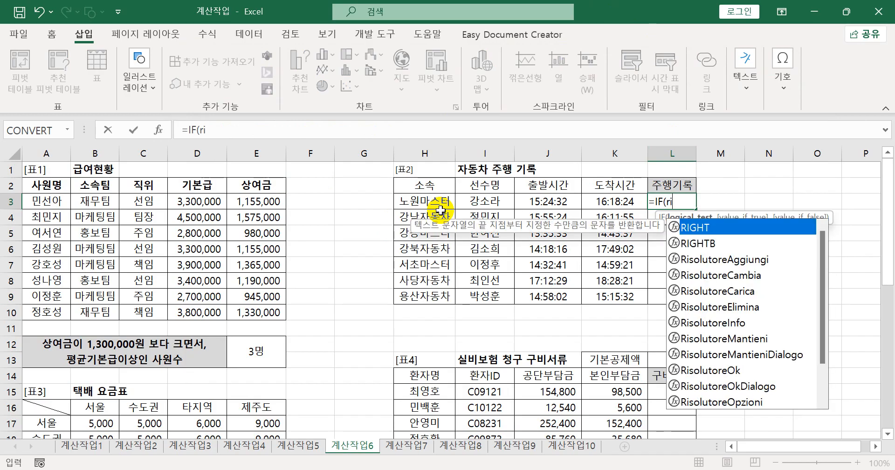
{"action": "key", "text": "Tab"}
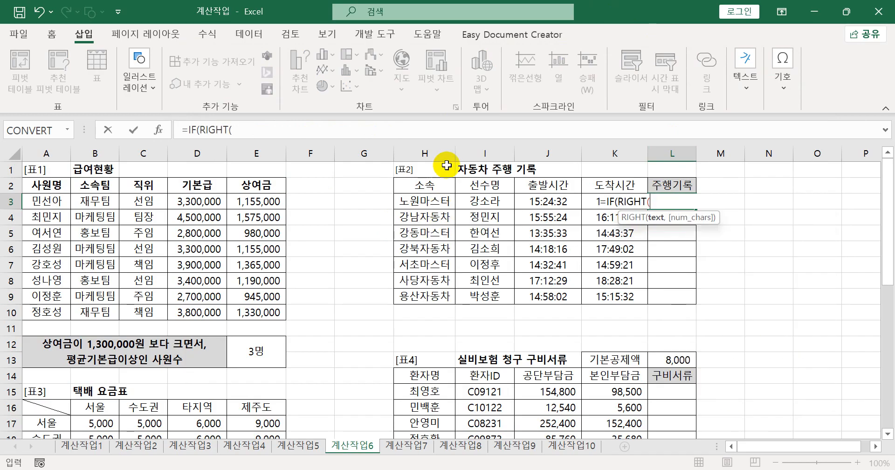
{"action": "left_click", "coordinate": [430, 202]}
{"action": "type", "text": ",3"}
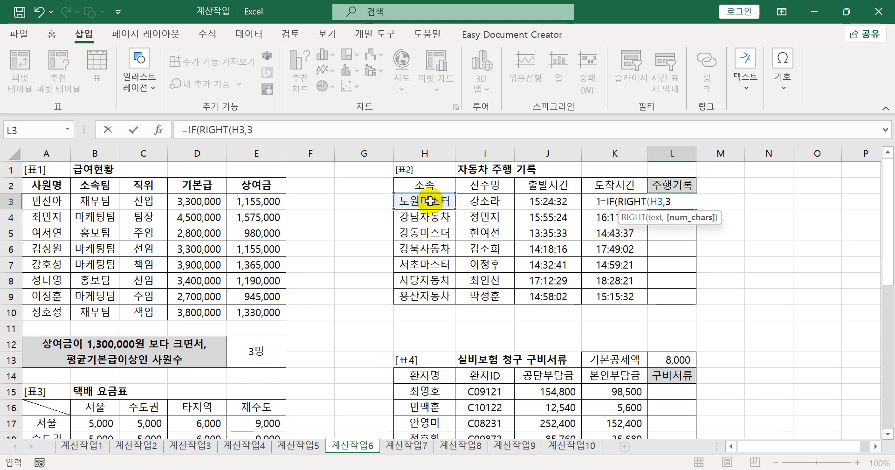
{"action": "type", "text": ")=\"마"}
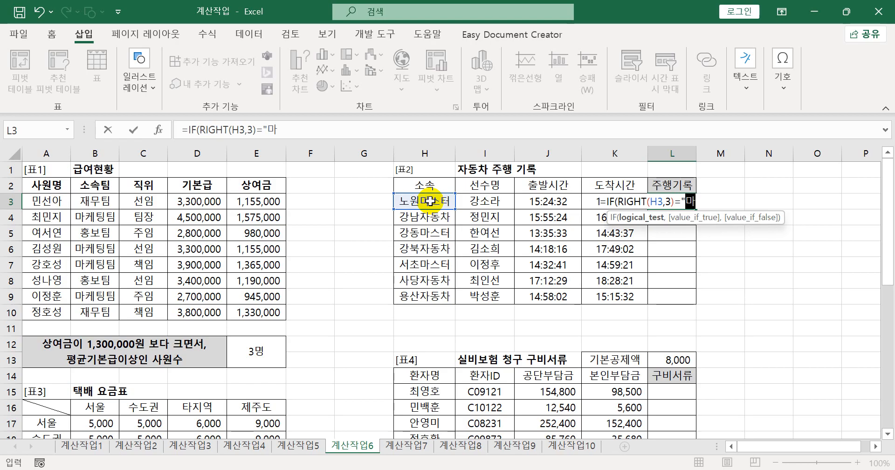
{"action": "type", "text": "스터"}
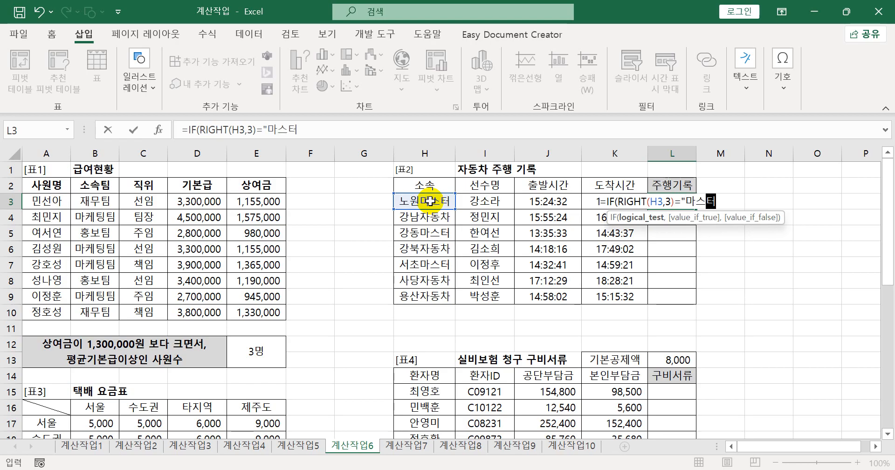
{"action": "type", "text": "\","}
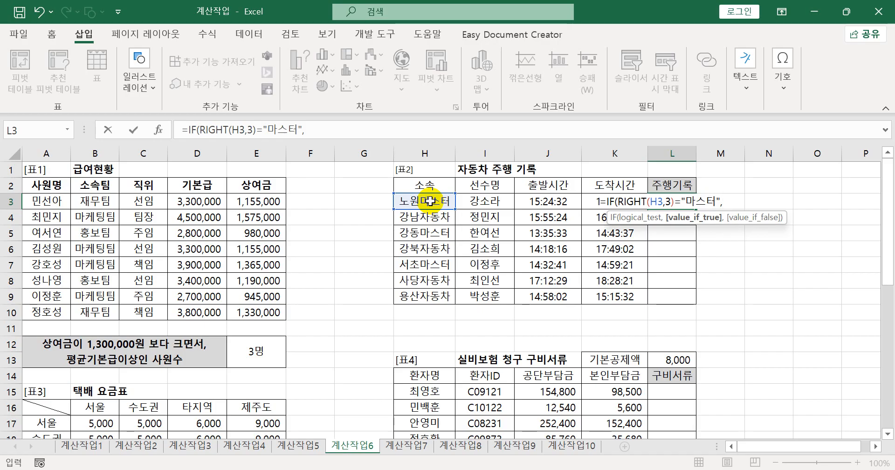
- Add K3-J3+TIME(,2,) as the value-if-true argument of the IF formula in L3
{"action": "left_click", "coordinate": [593, 207]}
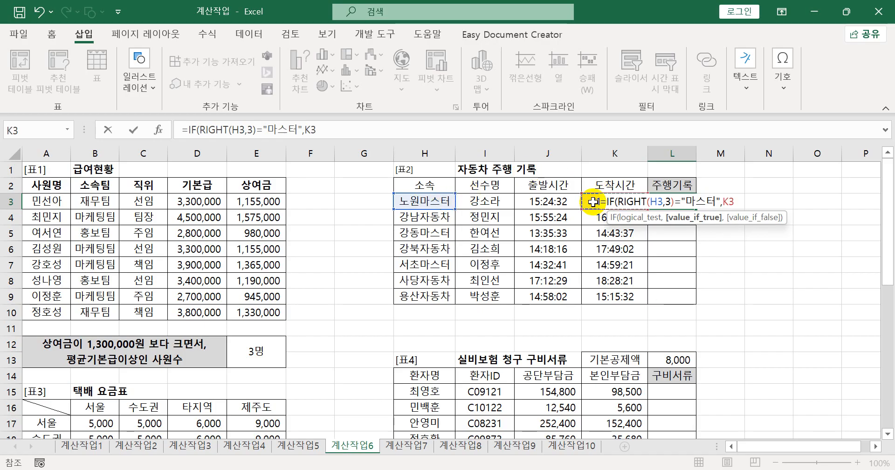
{"action": "type", "text": "-"}
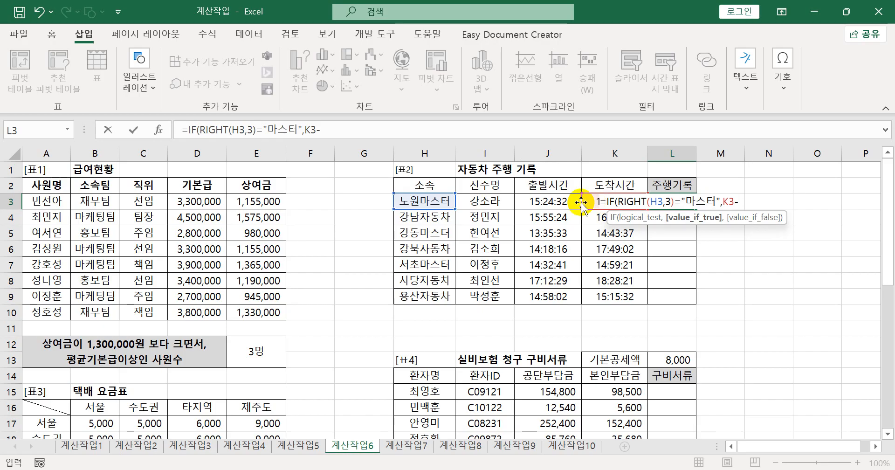
{"action": "left_click", "coordinate": [563, 201]}
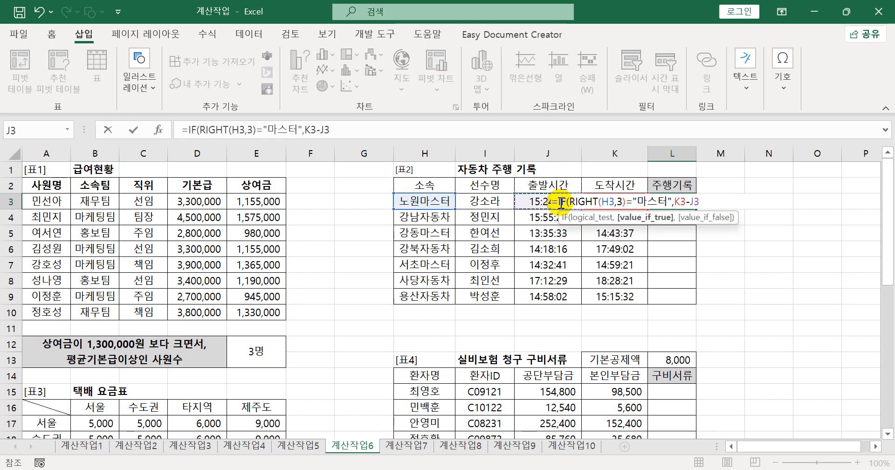
{"action": "type", "text": "+tim"}
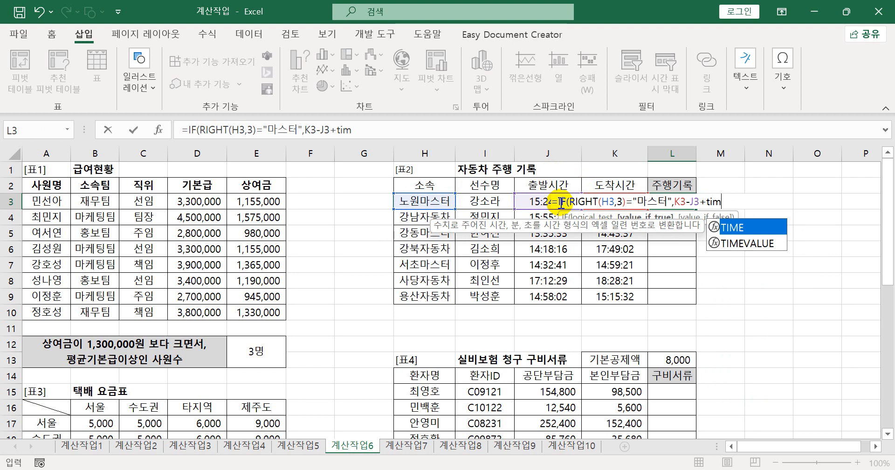
{"action": "key", "text": "Tab"}
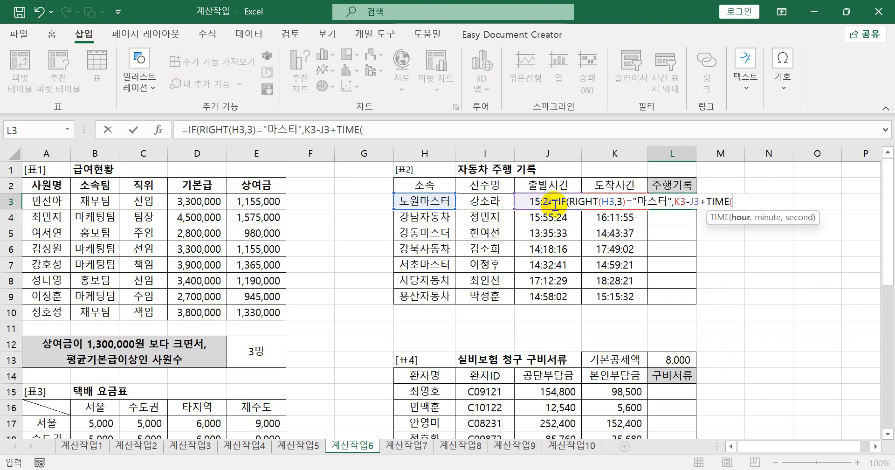
{"action": "type", "text": ","}
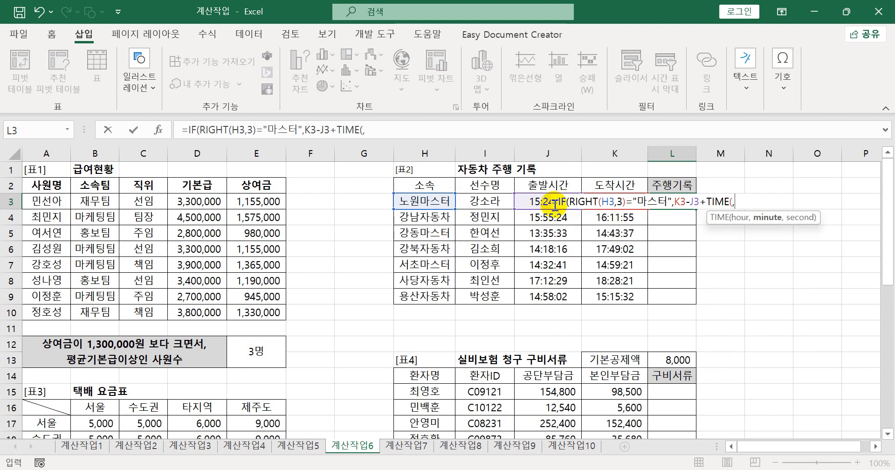
{"action": "type", "text": "2,"}
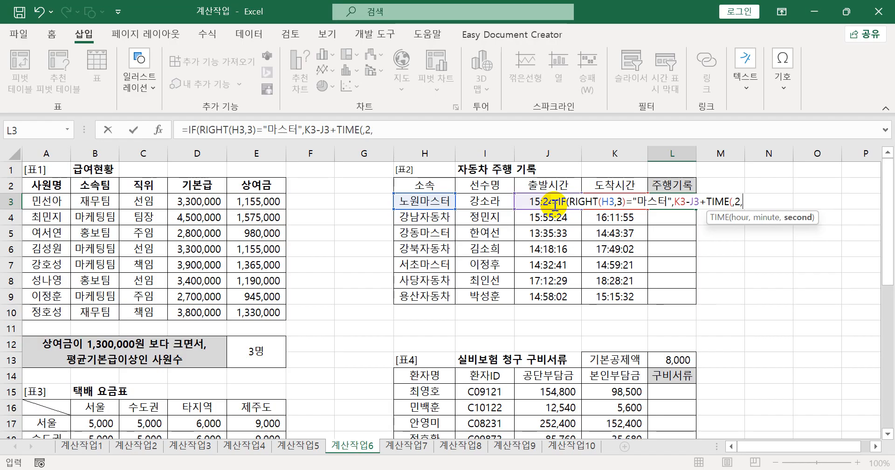
{"action": "type", "text": ")"}
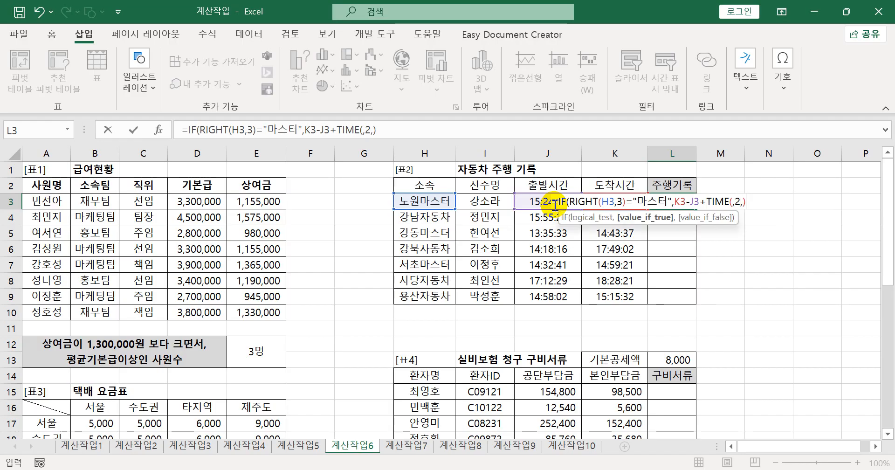
{"action": "type", "text": ","}
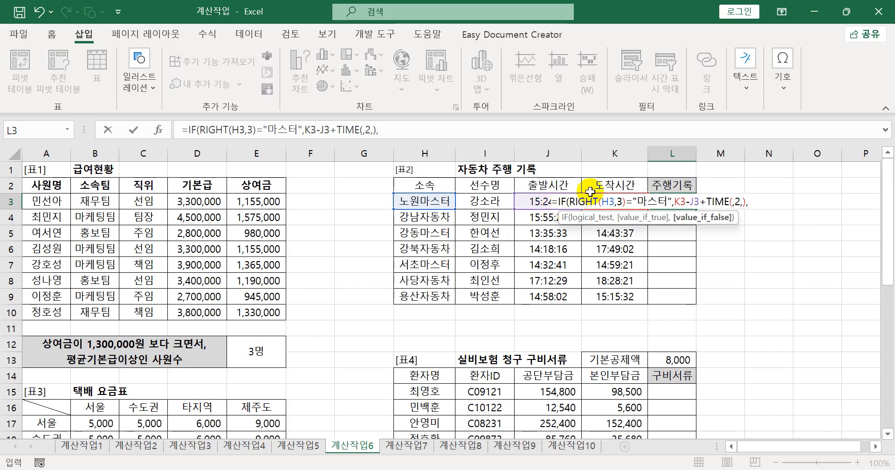
- Finish the L3 formula with K3-J3 as the value-if-false argument and fill it down through L9
{"action": "left_click", "coordinate": [599, 186]}
{"action": "key", "text": "Down"}
{"action": "type", "text": "-"}
{"action": "left_click", "coordinate": [560, 185]}
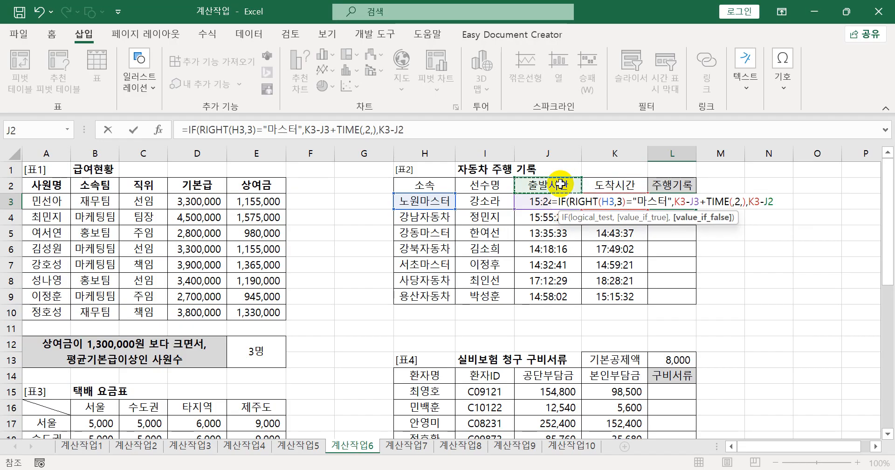
{"action": "key", "text": "Down"}
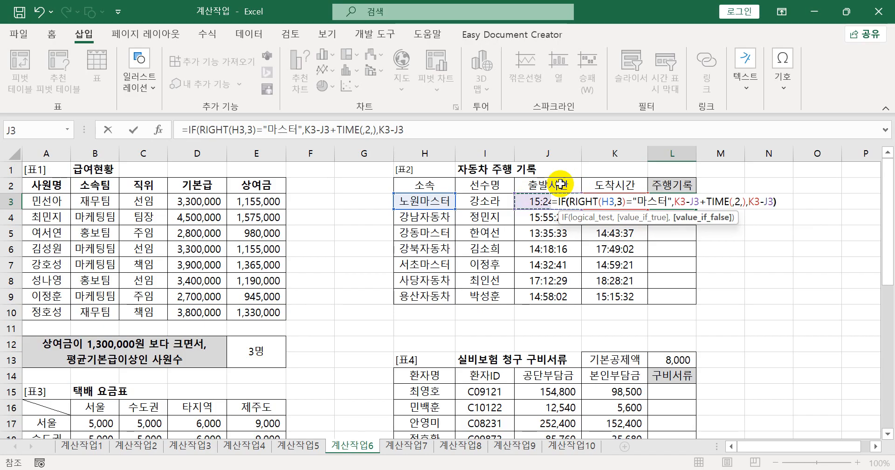
{"action": "type", "text": ")"}
{"action": "key", "text": "Return"}
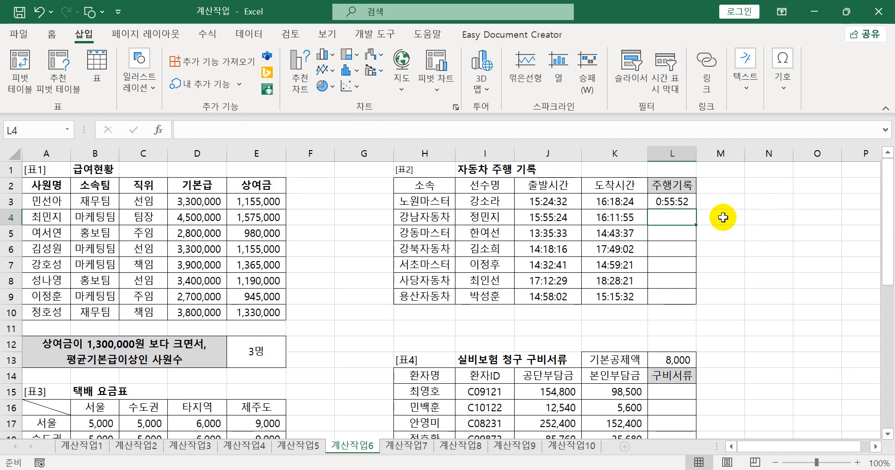
{"action": "left_click", "coordinate": [680, 204]}
{"action": "left_click_drag", "start_coordinate": [695, 209], "coordinate": [688, 302]}
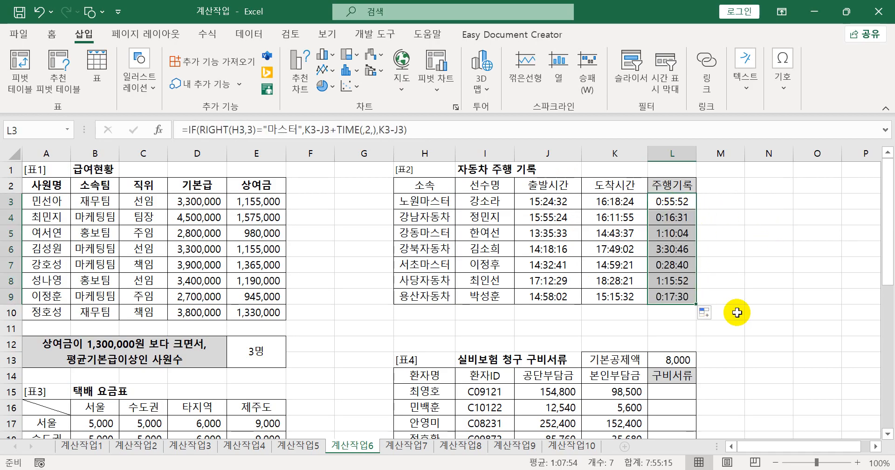
- Examine how the 출발지 and 도착지 in C23:D23 relate to the rows, columns and fees of the 택배 요금표 in A16:E20
{"action": "scroll", "coordinate": [737, 312], "scroll_direction": "down", "scroll_amount": 3}
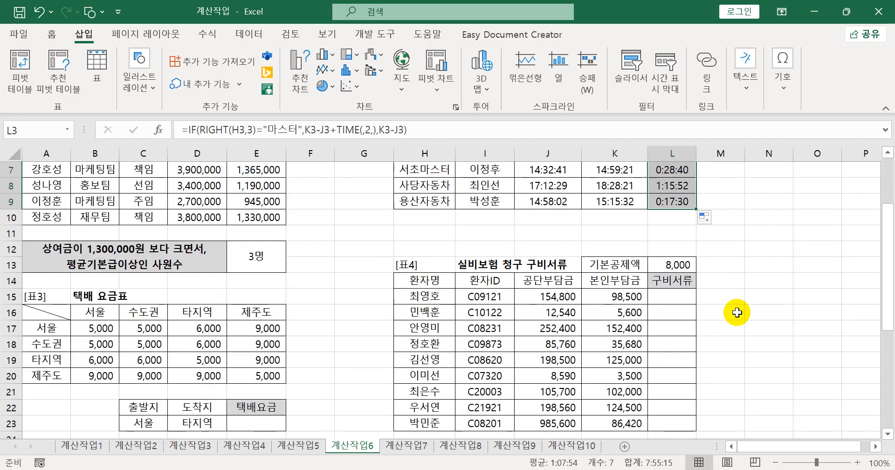
{"action": "scroll", "coordinate": [737, 312], "scroll_direction": "down", "scroll_amount": 1}
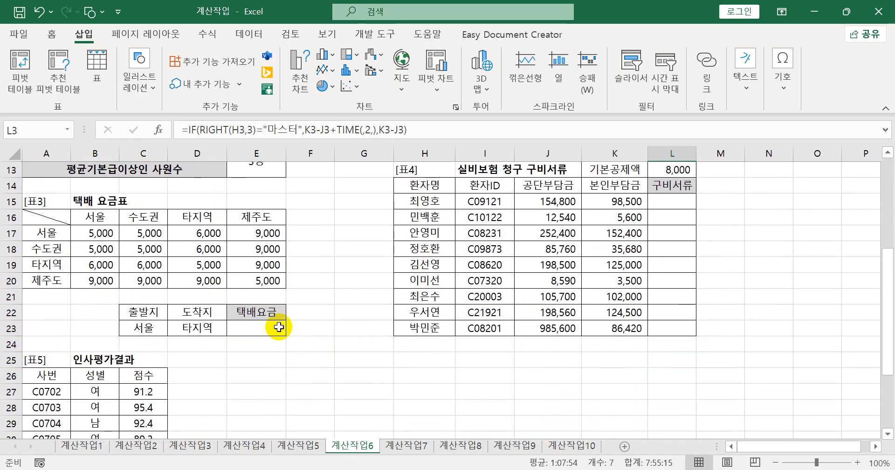
{"action": "left_click", "coordinate": [277, 326]}
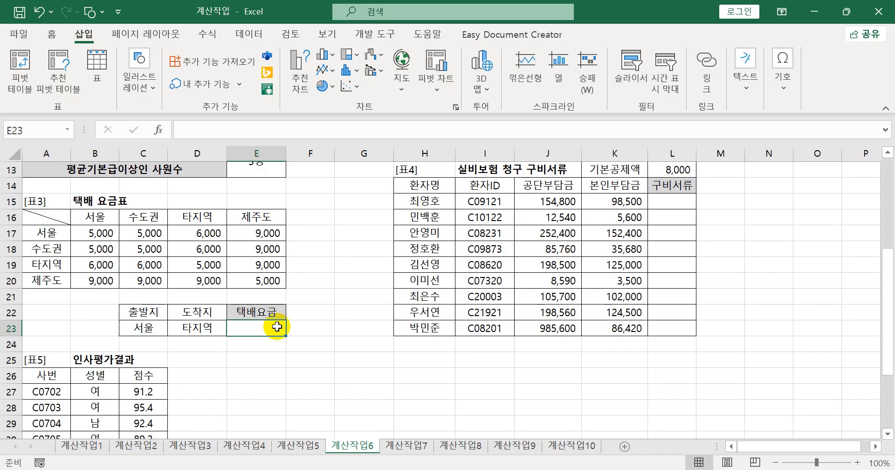
{"action": "left_click", "coordinate": [159, 327]}
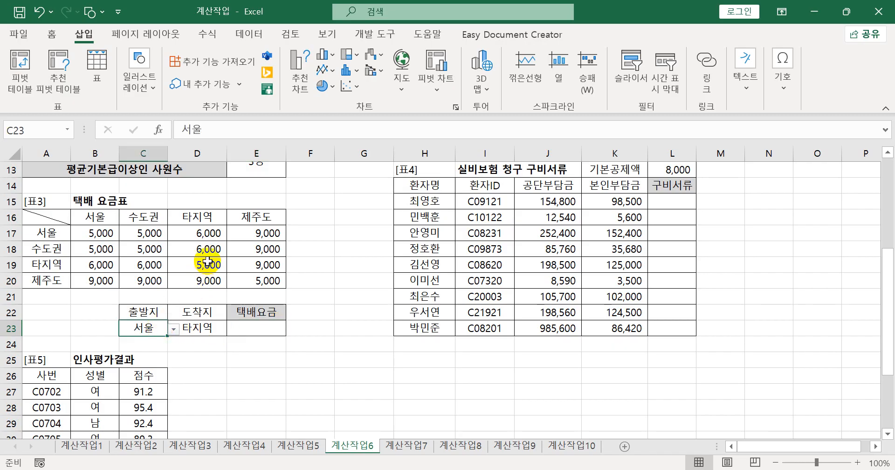
{"action": "left_click", "coordinate": [103, 218]}
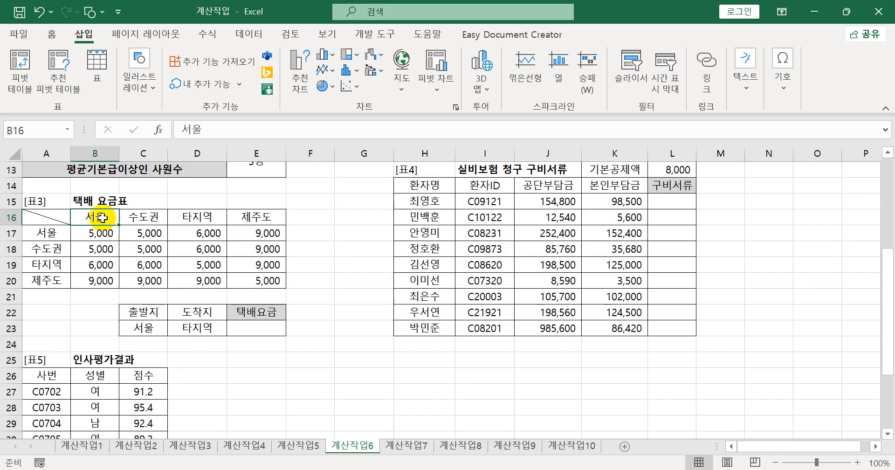
{"action": "left_click_drag", "start_coordinate": [63, 264], "coordinate": [182, 267]}
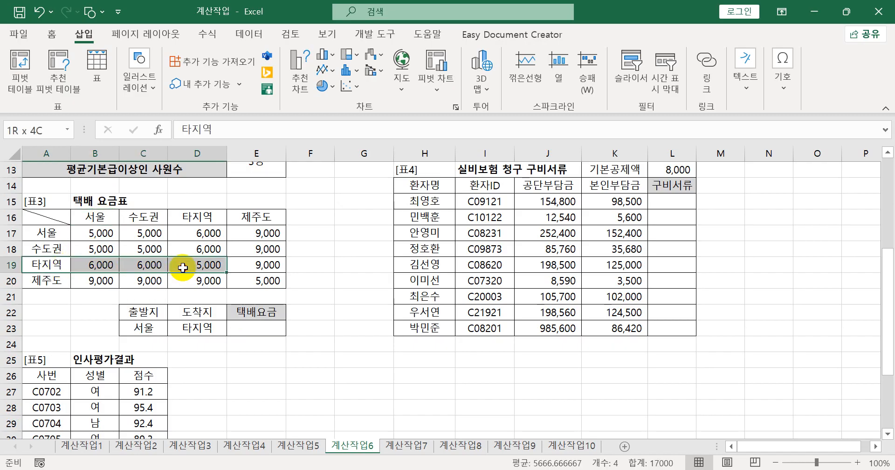
{"action": "left_click_drag", "start_coordinate": [182, 267], "coordinate": [109, 264]}
{"action": "left_click_drag", "start_coordinate": [191, 218], "coordinate": [194, 233]}
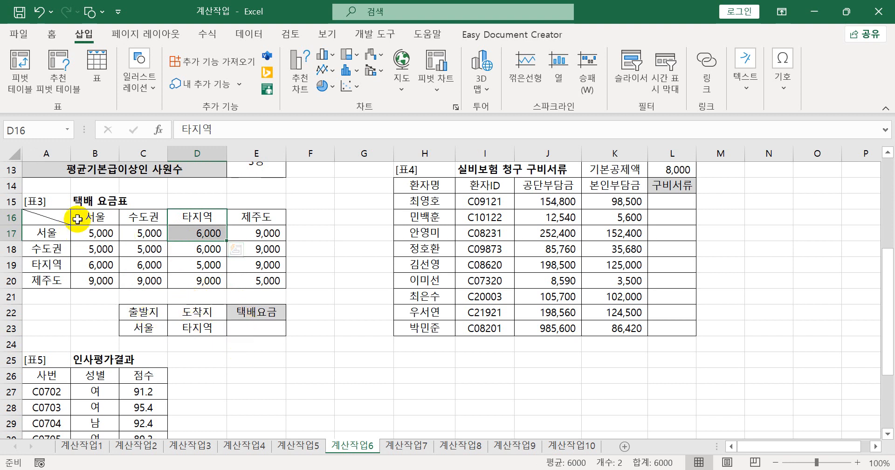
{"action": "left_click_drag", "start_coordinate": [52, 216], "coordinate": [247, 283]}
{"action": "left_click_drag", "start_coordinate": [100, 233], "coordinate": [275, 287]}
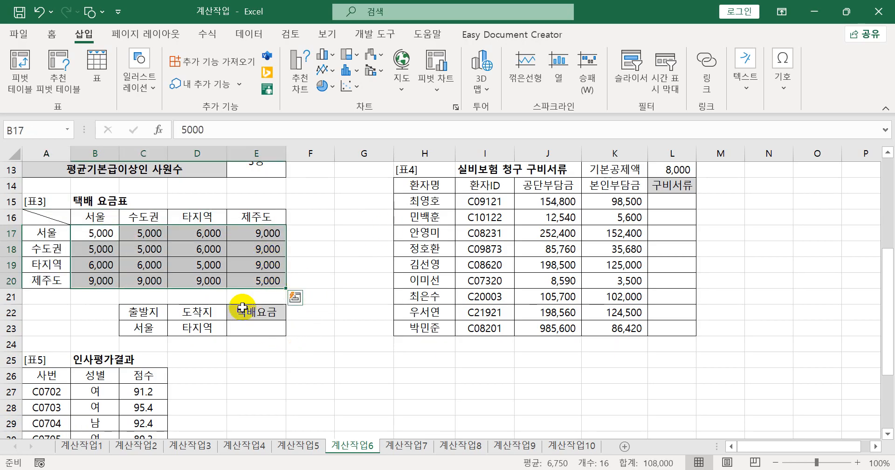
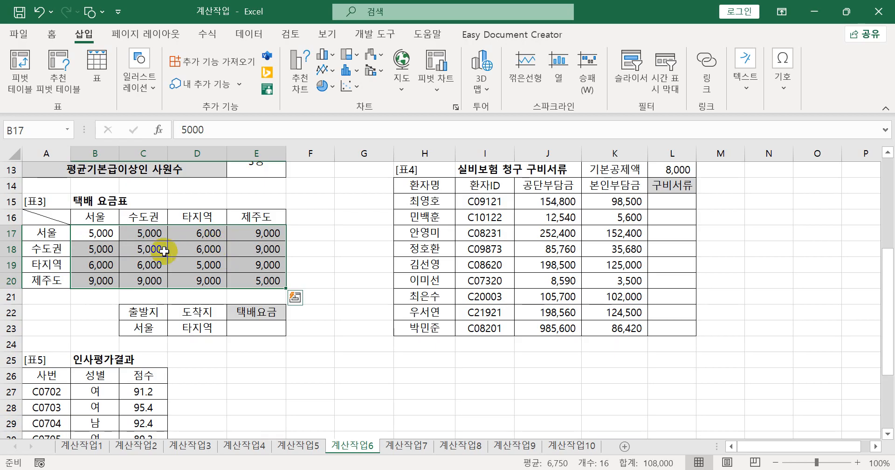
{"action": "left_click", "coordinate": [243, 330]}
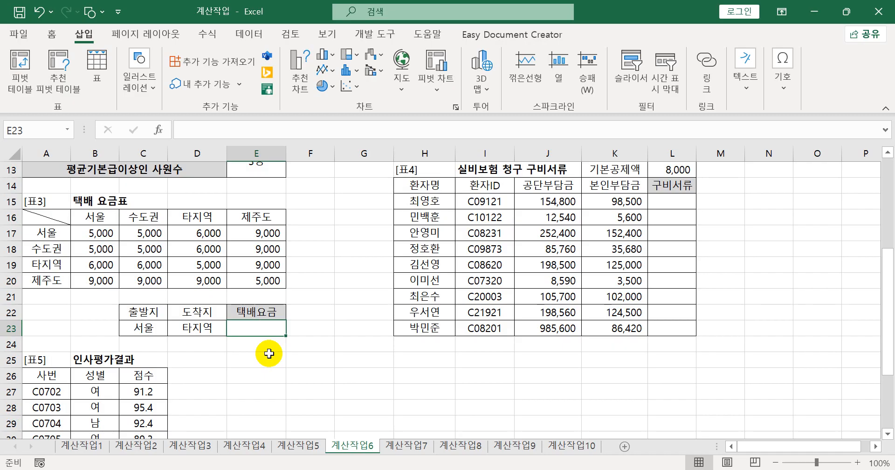
{"action": "type", "text": "="}
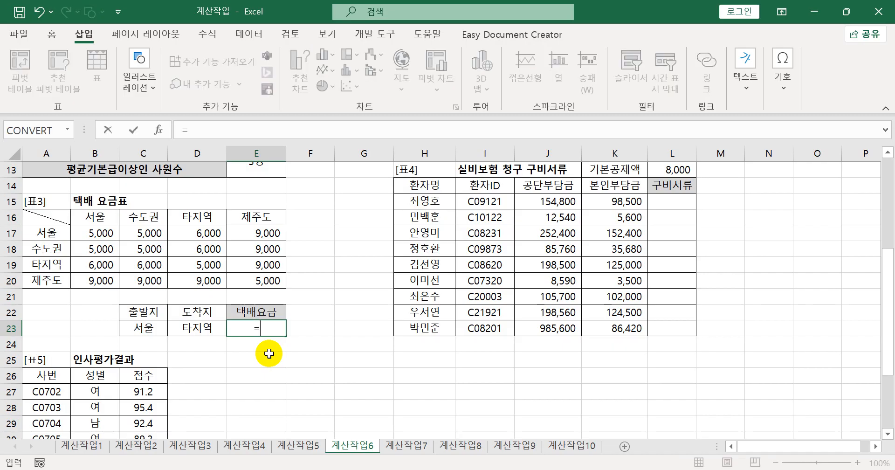
{"action": "key", "text": "BackSpace"}
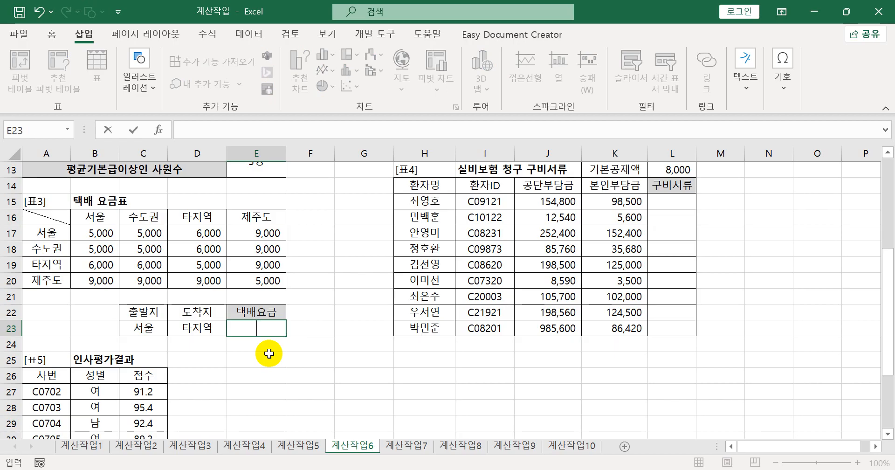
{"action": "type", "text": "=m"}
{"action": "key", "text": "Tab"}
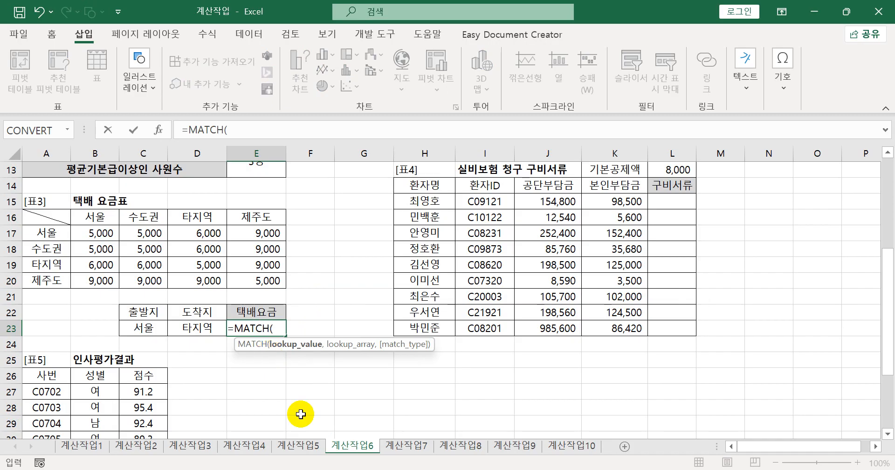
{"action": "left_click", "coordinate": [141, 331]}
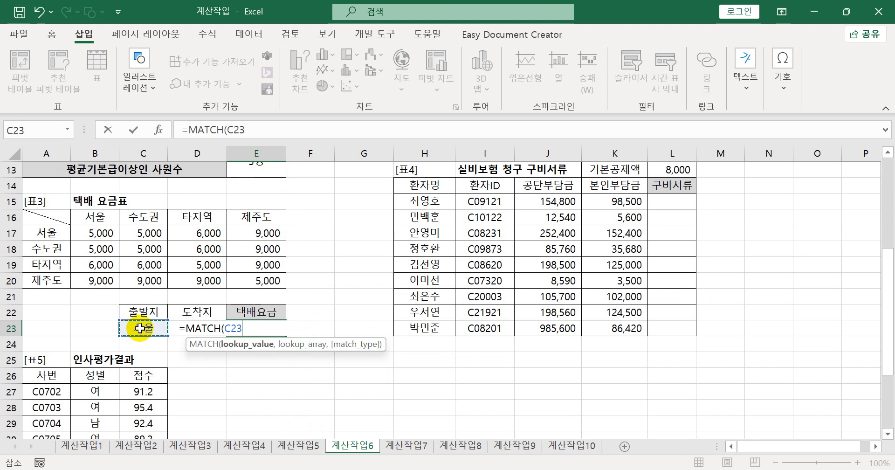
{"action": "type", "text": ","}
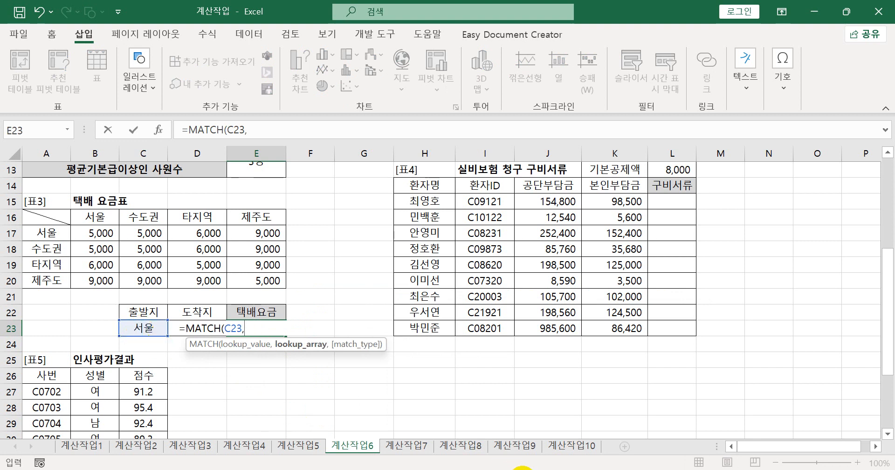
{"action": "key", "text": "Escape"}
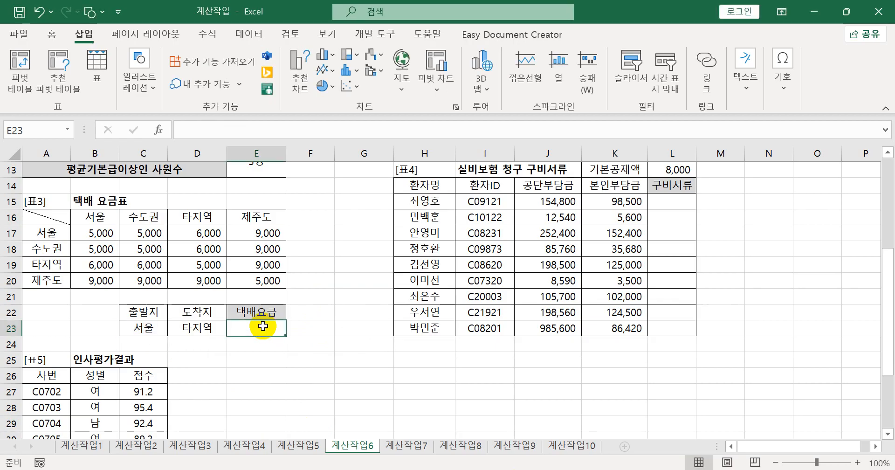
- Enter =MATCH(C23,A17:A20,0) in E23 to find the position of the 출발지 in the row headings
{"action": "type", "text": "="}
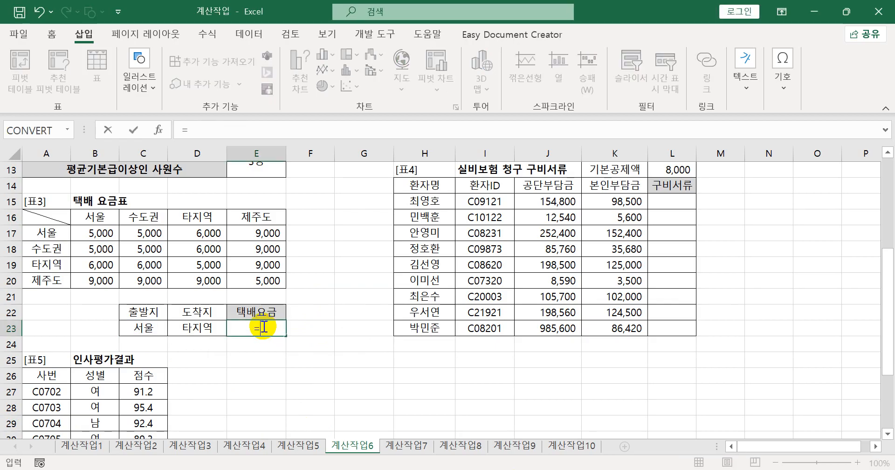
{"action": "type", "text": "m"}
{"action": "key", "text": "Tab"}
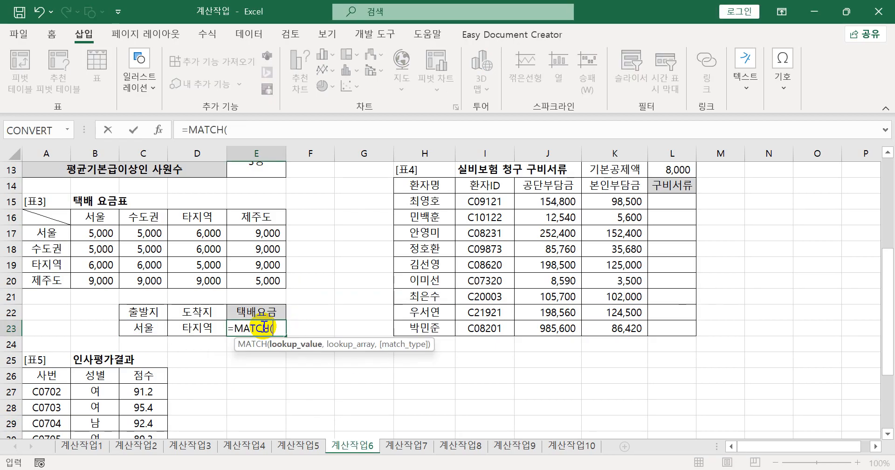
{"action": "left_click", "coordinate": [144, 328]}
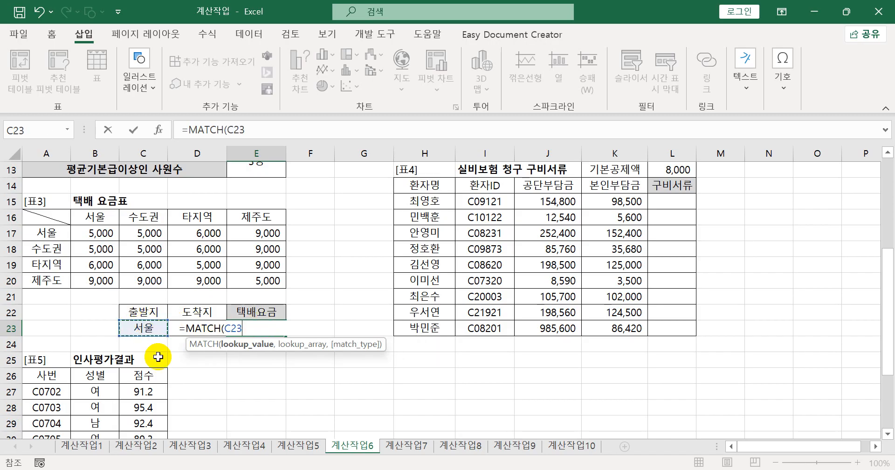
{"action": "type", "text": ","}
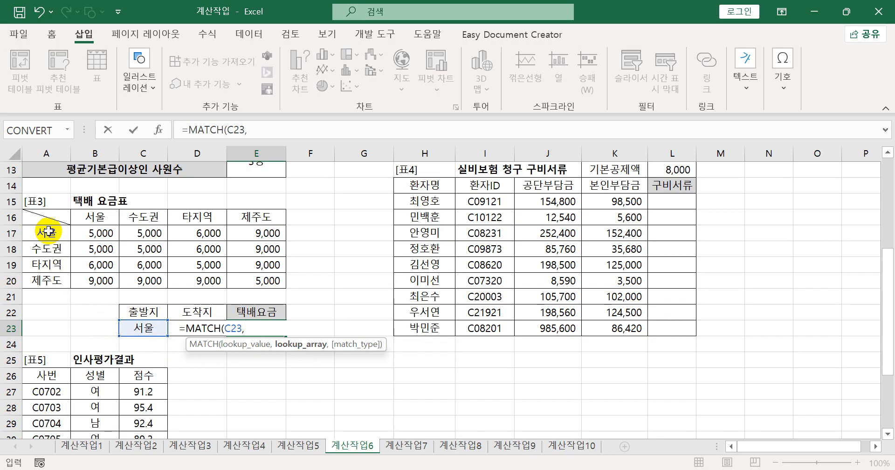
{"action": "left_click_drag", "start_coordinate": [48, 231], "coordinate": [47, 282]}
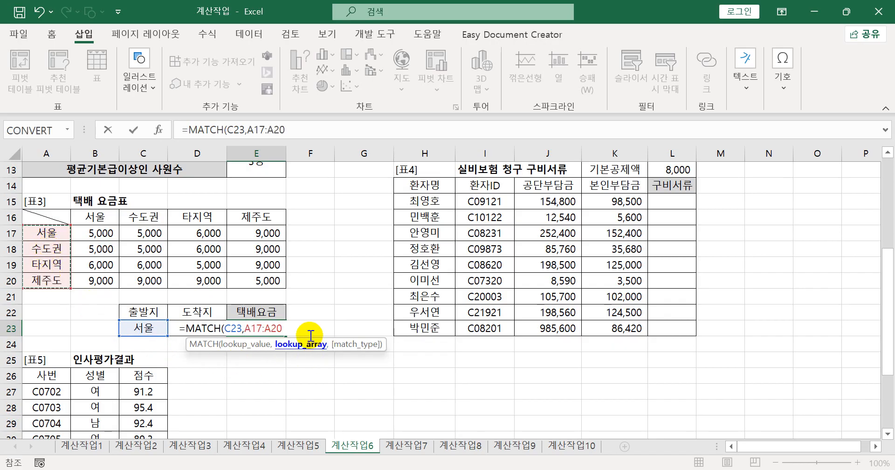
{"action": "type", "text": ",0"}
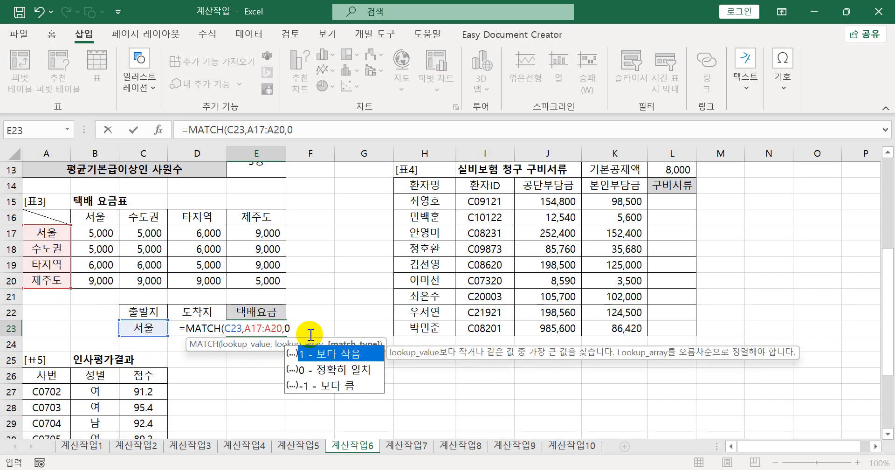
{"action": "type", "text": ")"}
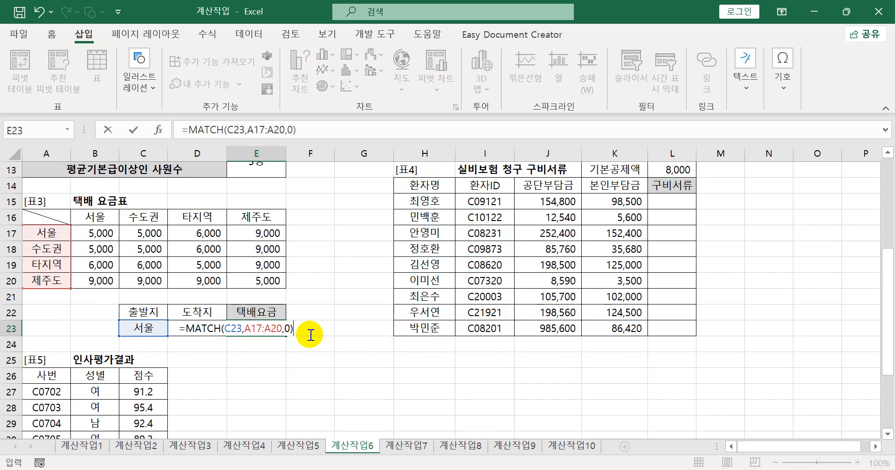
{"action": "key", "text": "Return"}
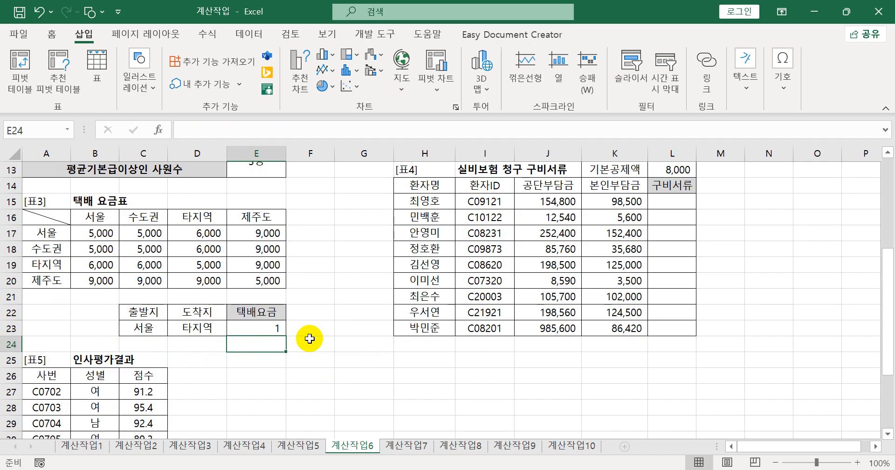
- Enter =MATCH(C23,B16:E16,0) in E24 to find the position of the 출발지 in the column headings
{"action": "left_click", "coordinate": [267, 331]}
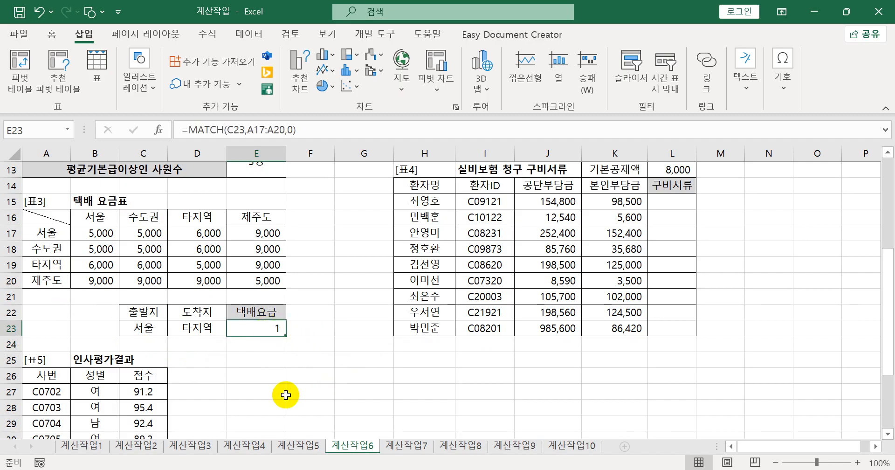
{"action": "left_click", "coordinate": [270, 351]}
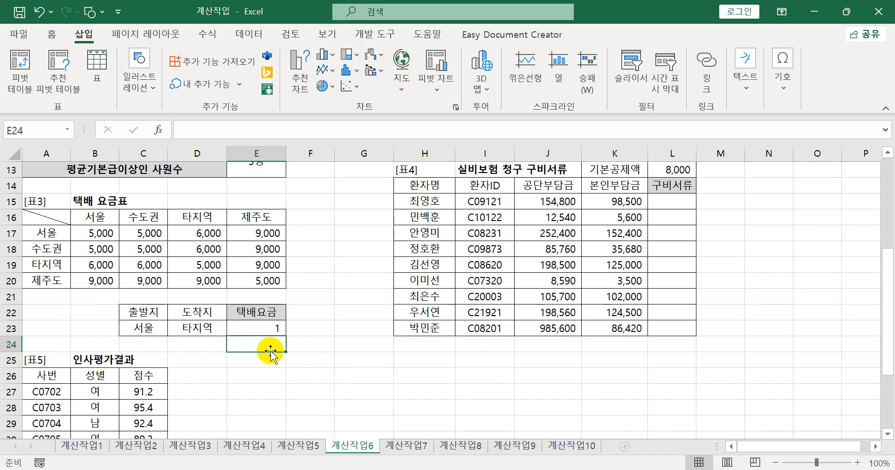
{"action": "type", "text": "=m"}
{"action": "key", "text": "Tab"}
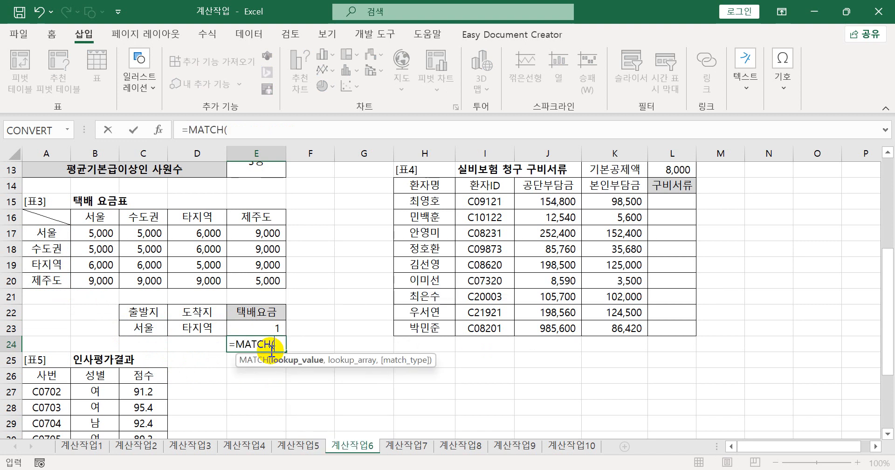
{"action": "left_click", "coordinate": [135, 329]}
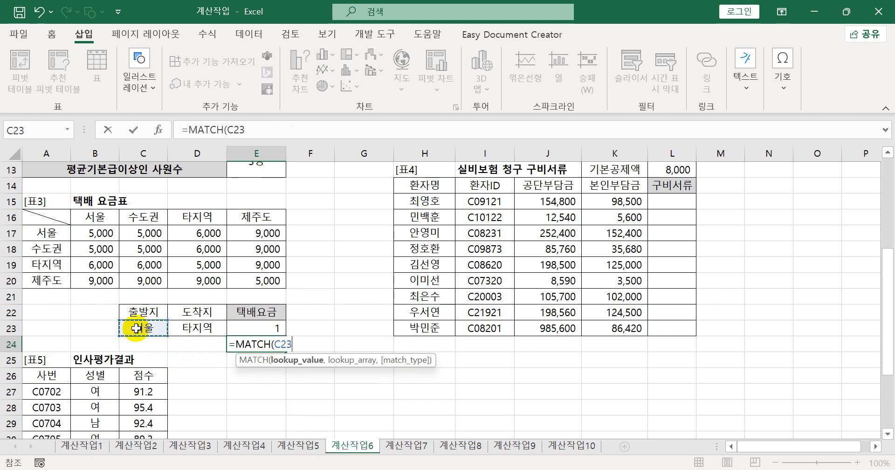
{"action": "type", "text": ","}
{"action": "left_click", "coordinate": [116, 215]}
{"action": "left_click_drag", "start_coordinate": [116, 215], "coordinate": [253, 223]}
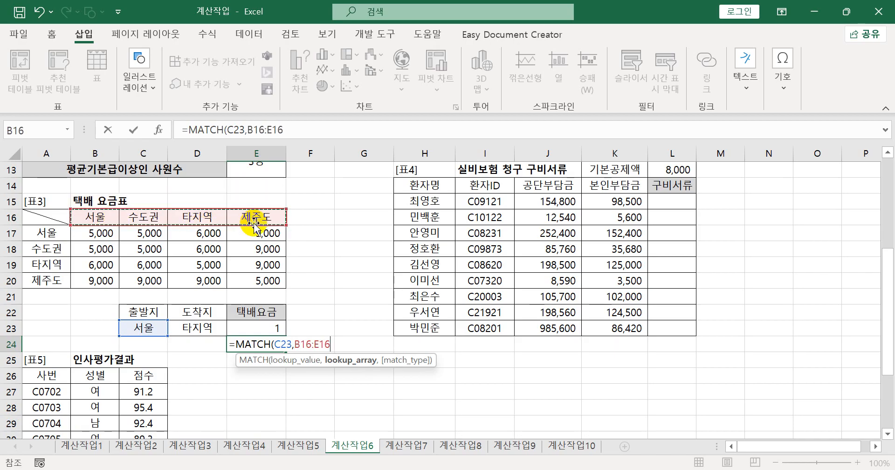
{"action": "type", "text": ",0)"}
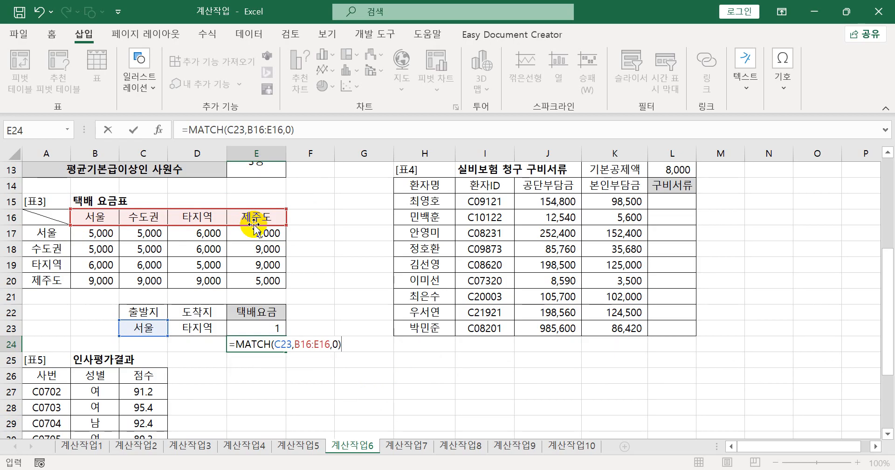
{"action": "key", "text": "Return"}
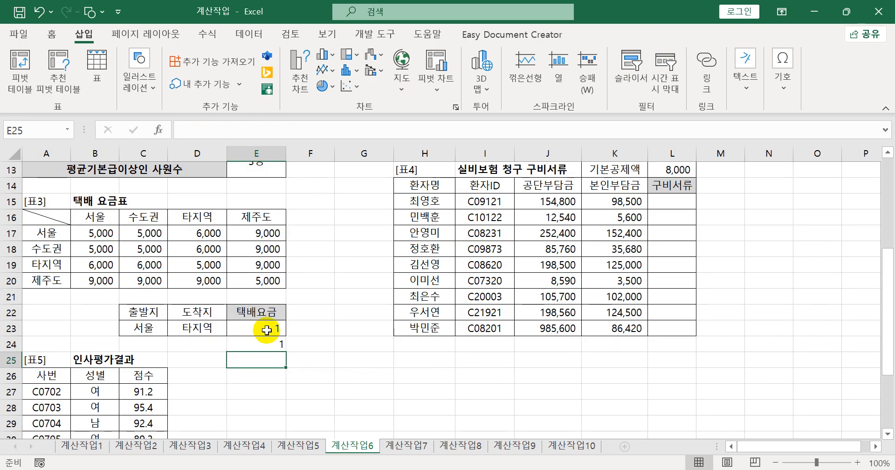
- Compare the row headings A17:A20 with the column headings B16:E16 and clear the trial MATCH formulas from E23:E24
{"action": "left_click", "coordinate": [51, 237]}
{"action": "left_click_drag", "start_coordinate": [55, 259], "coordinate": [48, 279]}
{"action": "left_click_drag", "start_coordinate": [95, 217], "coordinate": [244, 218]}
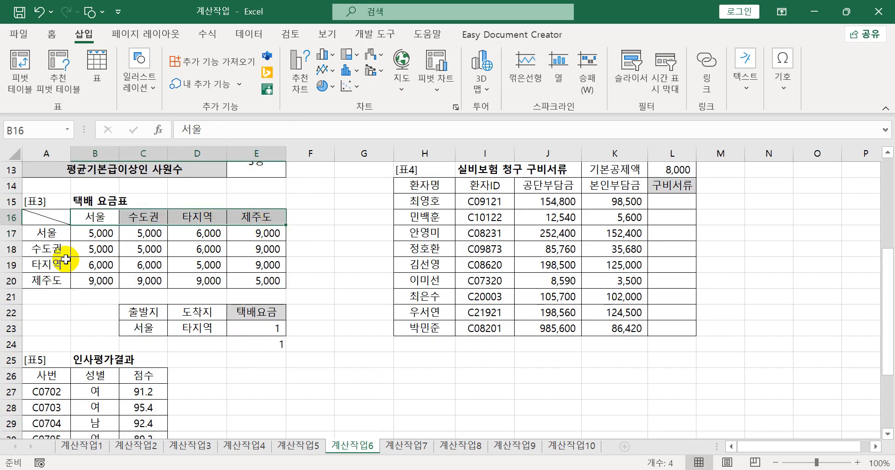
{"action": "left_click_drag", "start_coordinate": [61, 237], "coordinate": [59, 280]}
{"action": "left_click_drag", "start_coordinate": [97, 217], "coordinate": [267, 225]}
{"action": "left_click_drag", "start_coordinate": [276, 332], "coordinate": [273, 341]}
{"action": "key", "text": "Delete"}
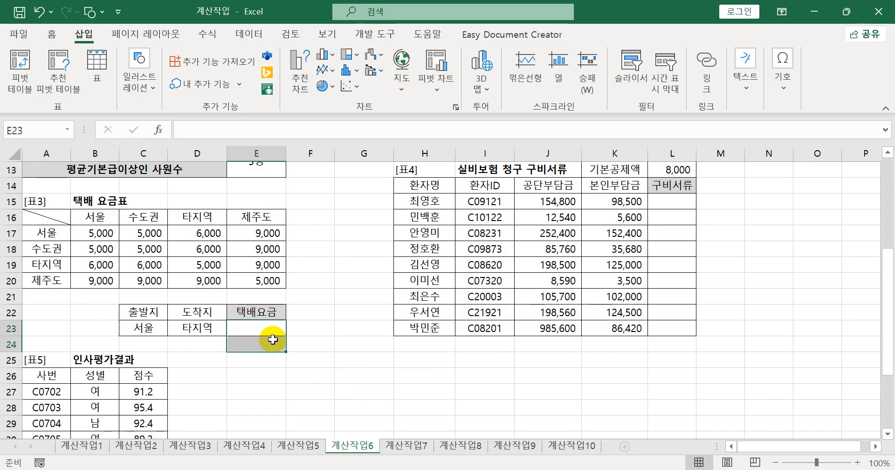
- Start an INDEX formula in E23 with the fee range B17:E20 as its array argument
{"action": "left_click", "coordinate": [273, 324]}
{"action": "type", "text": "="}
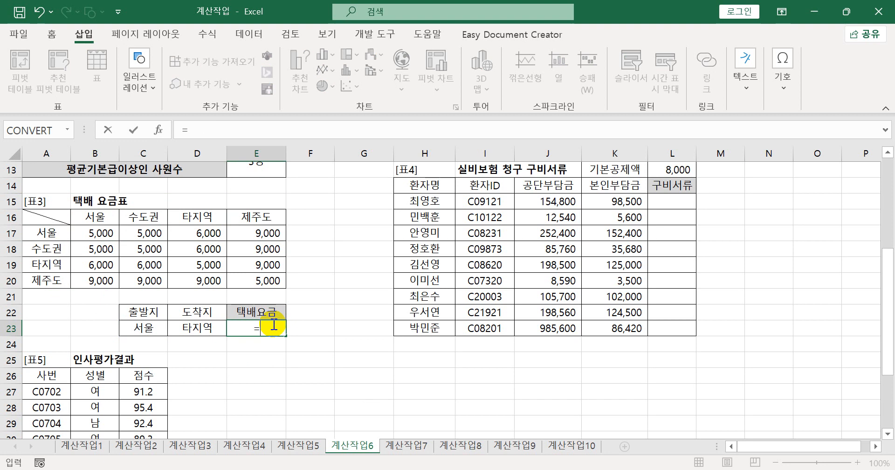
{"action": "type", "text": "in"}
{"action": "key", "text": "Tab"}
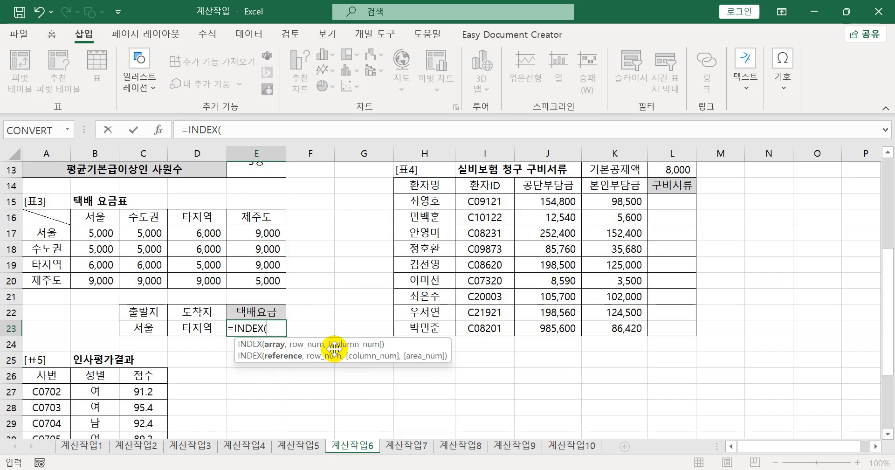
{"action": "left_click_drag", "start_coordinate": [82, 232], "coordinate": [252, 283]}
{"action": "type", "text": ","}
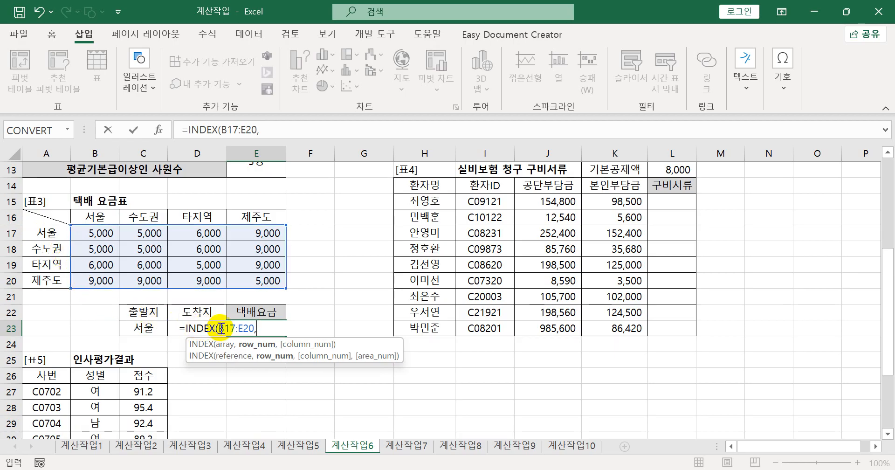
- Add MATCH(C23,A17:A20,0) as the row number argument of the INDEX formula in E23
{"action": "type", "text": "m"}
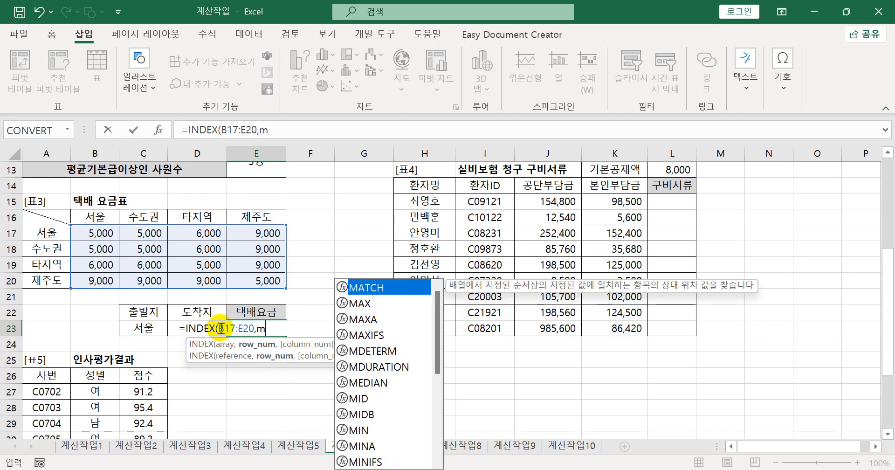
{"action": "key", "text": "Tab"}
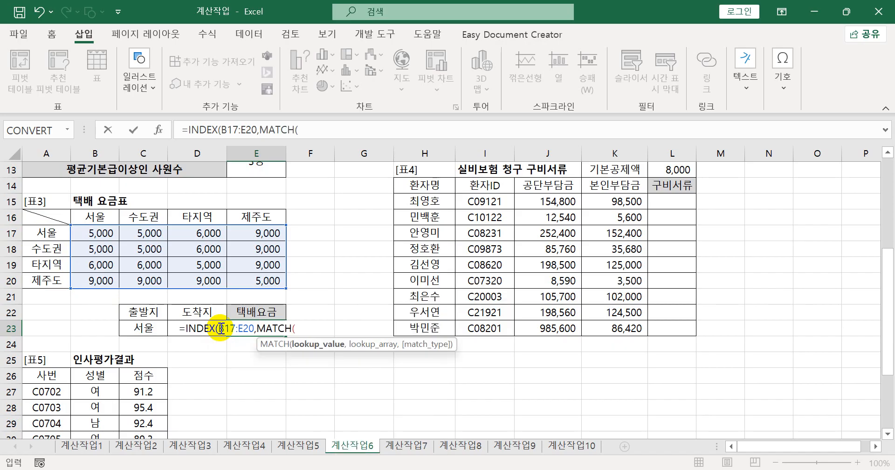
{"action": "left_click", "coordinate": [137, 327]}
{"action": "type", "text": ","}
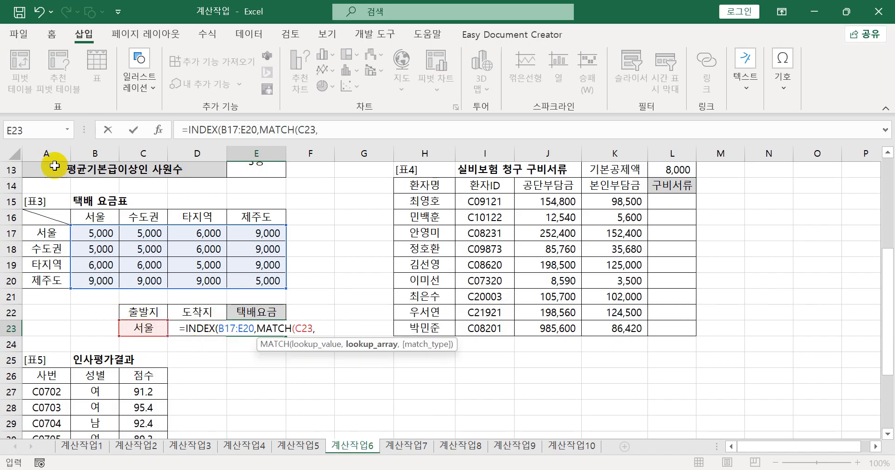
{"action": "left_click_drag", "start_coordinate": [40, 231], "coordinate": [40, 279]}
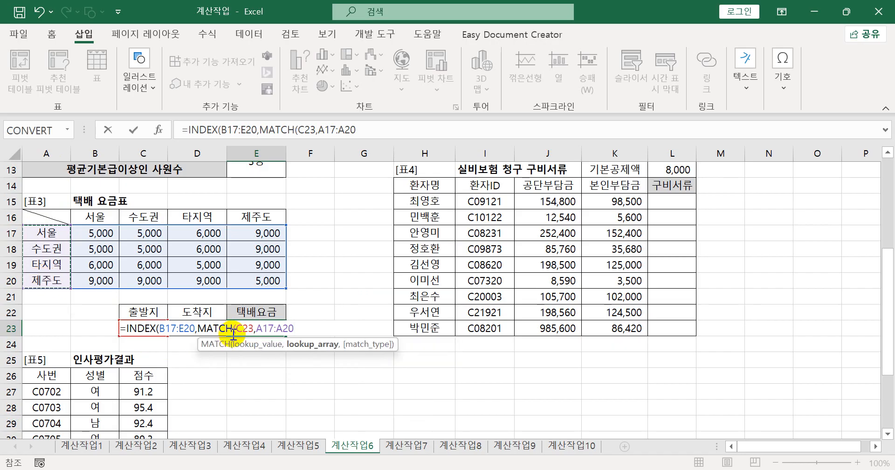
{"action": "type", "text": ",0"}
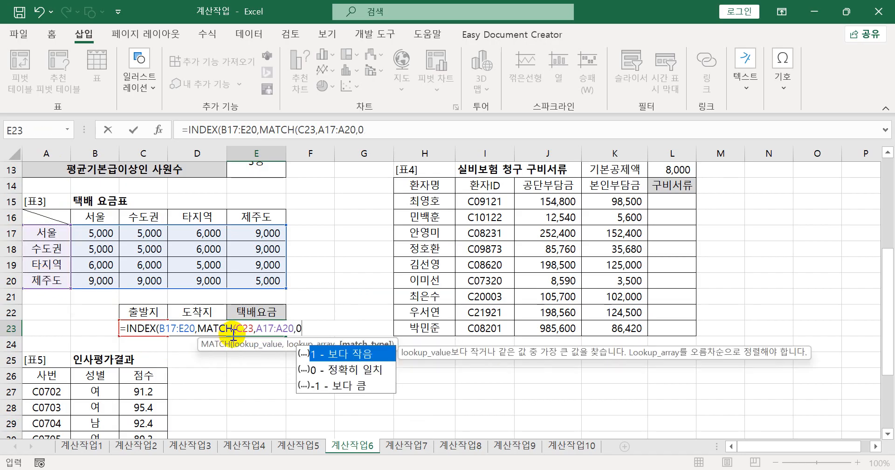
{"action": "type", "text": ")"}
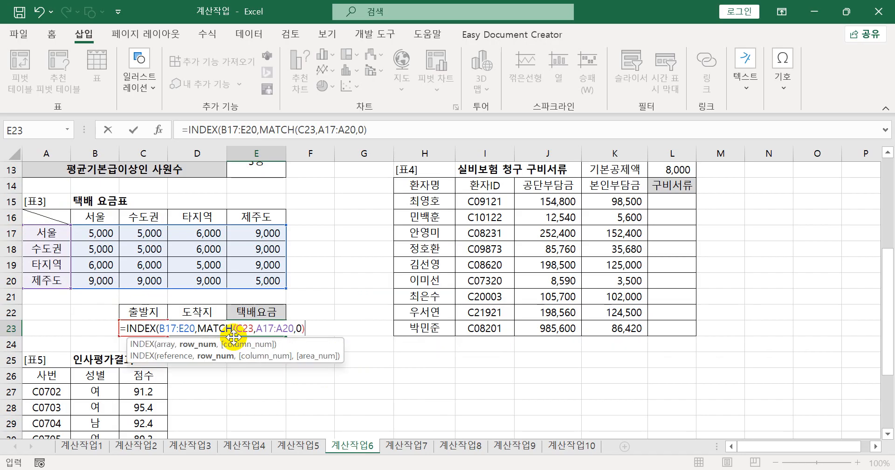
{"action": "type", "text": ","}
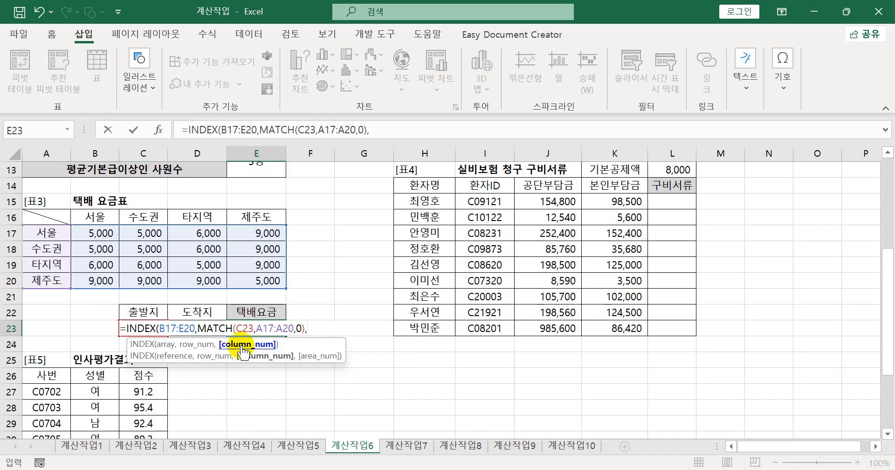
{"action": "type", "text": "ma"}
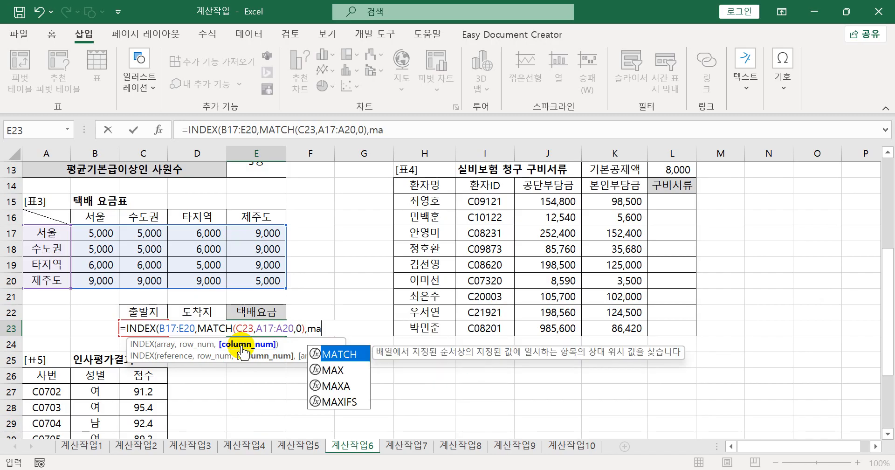
- Add MATCH(D23,B16:E16,0) as the column number argument and complete the INDEX formula in E23
{"action": "key", "text": "Tab"}
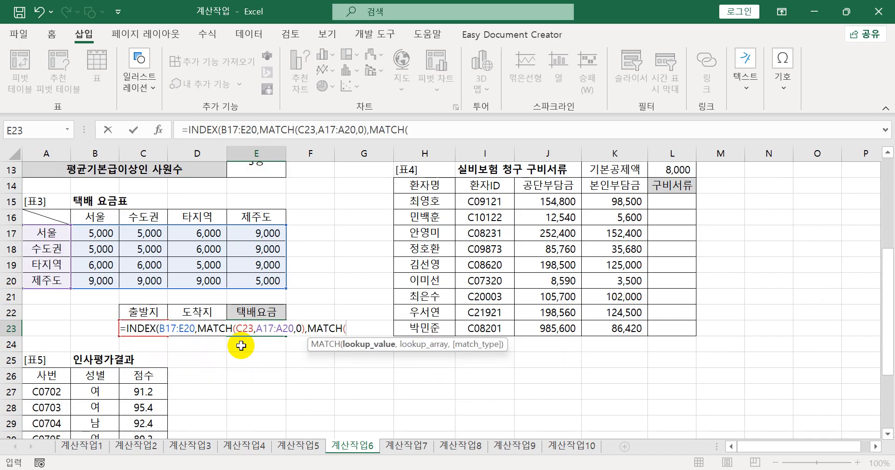
{"action": "left_click", "coordinate": [208, 312]}
{"action": "key", "text": "Down"}
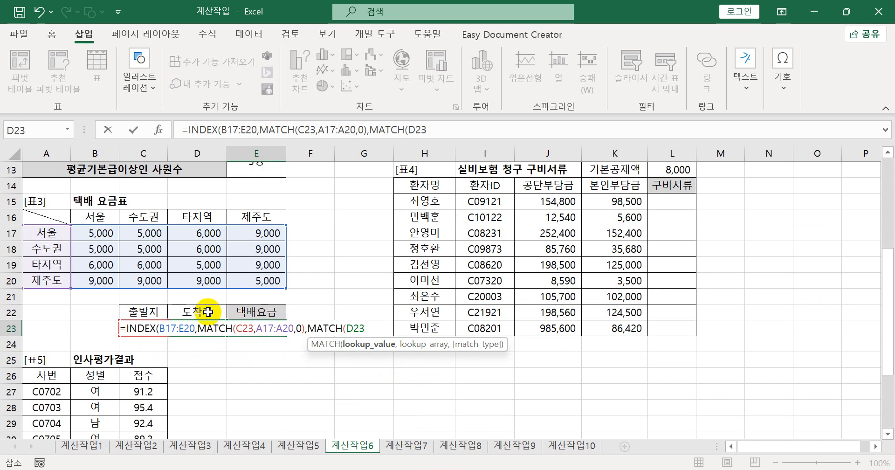
{"action": "type", "text": ","}
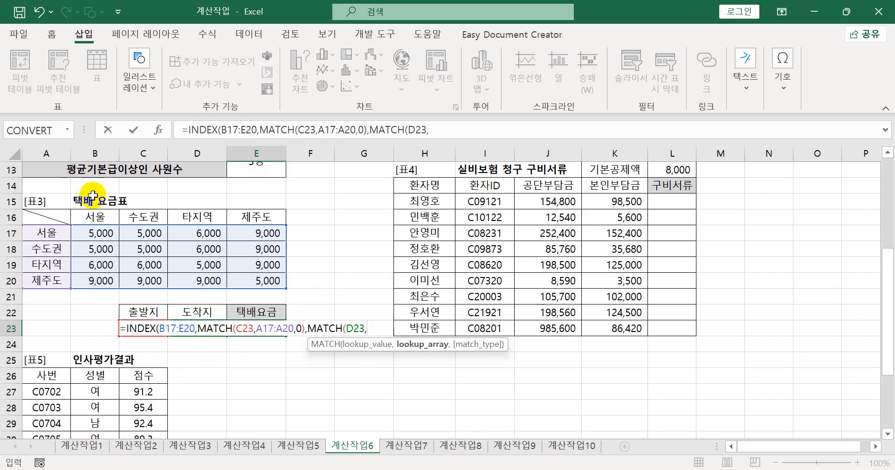
{"action": "left_click_drag", "start_coordinate": [83, 217], "coordinate": [245, 220]}
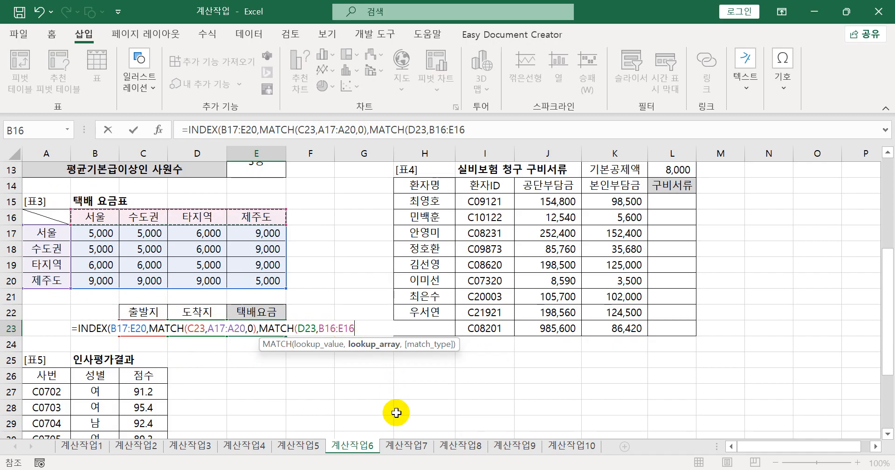
{"action": "type", "text": ",0"}
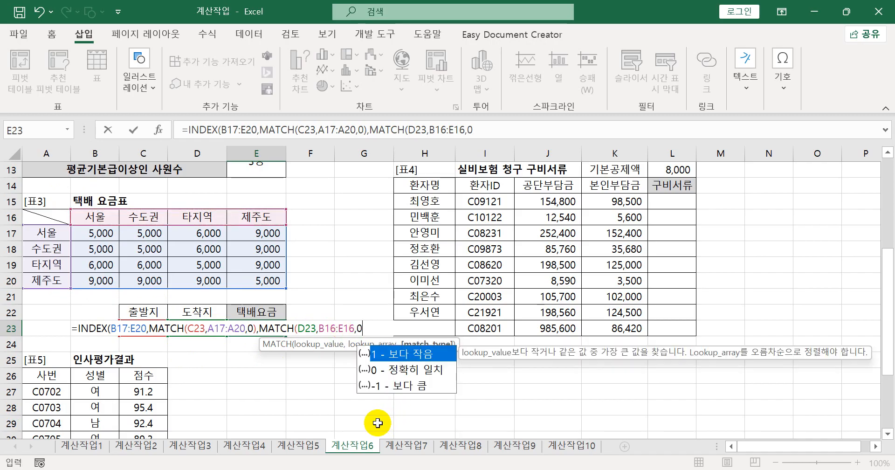
{"action": "type", "text": ")"}
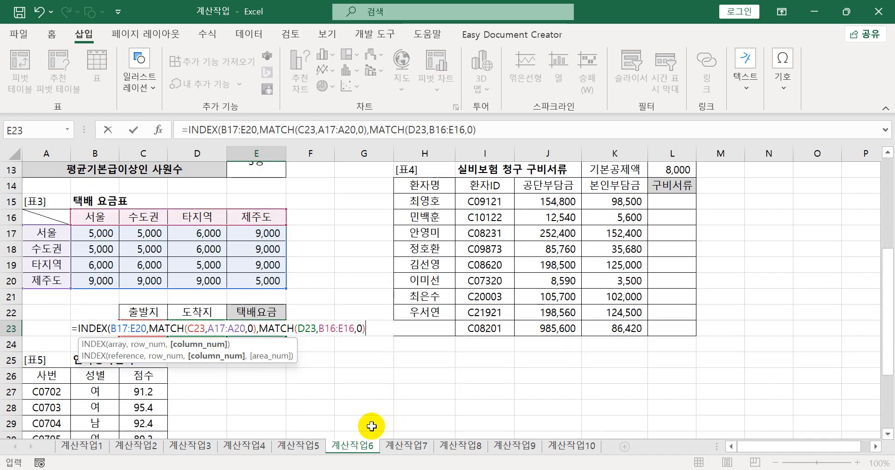
{"action": "type", "text": ")"}
{"action": "key", "text": "Return"}
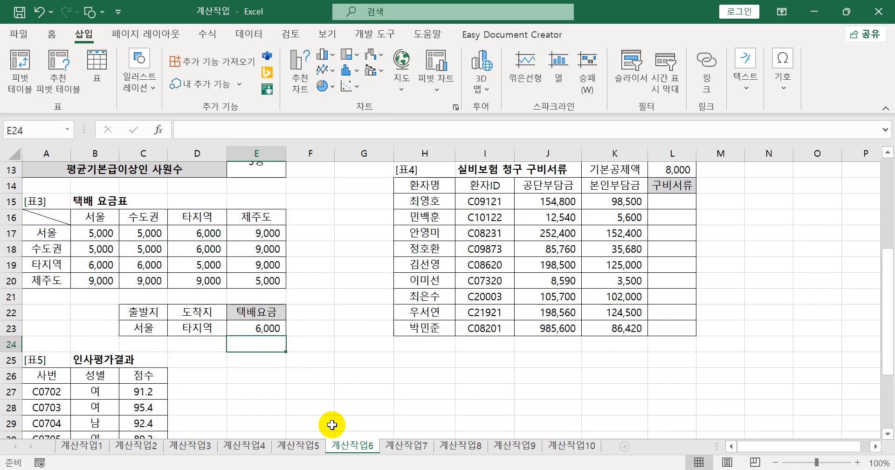
- Check the E23 fee against the 서울 row of 표3 and copy the full INDEX formula text from E23
{"action": "left_click", "coordinate": [275, 328]}
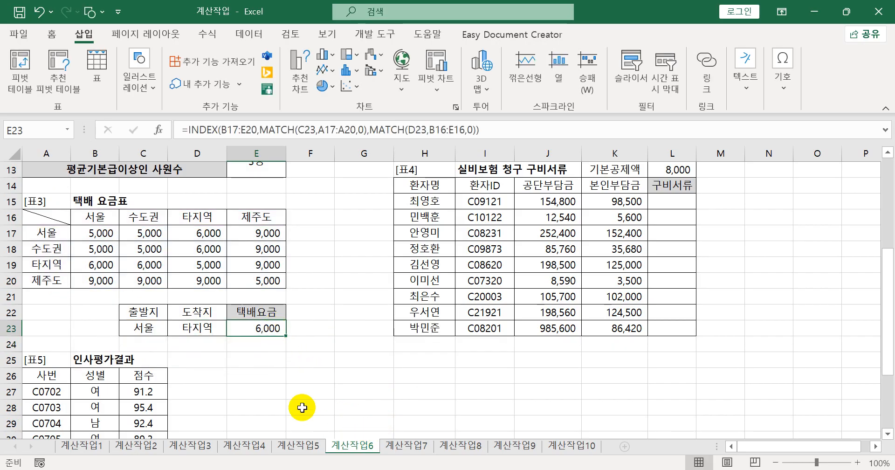
{"action": "left_click_drag", "start_coordinate": [56, 233], "coordinate": [198, 238]}
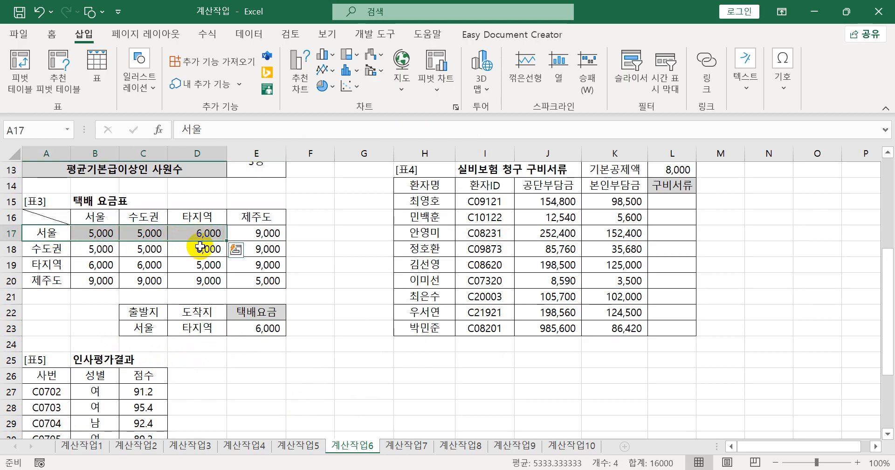
{"action": "left_click", "coordinate": [259, 328]}
{"action": "left_click", "coordinate": [498, 129]}
{"action": "left_click_drag", "start_coordinate": [360, 147], "coordinate": [143, 175]}
{"action": "key", "text": "ctrl+c"}
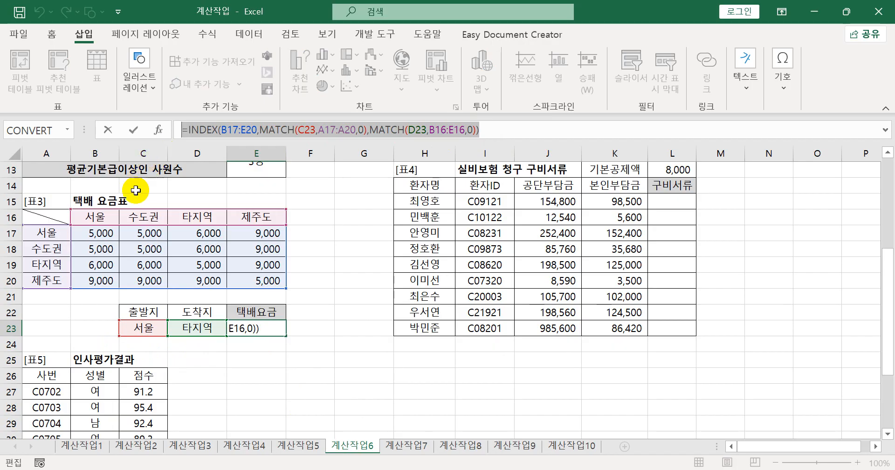
{"action": "key", "text": "Escape"}
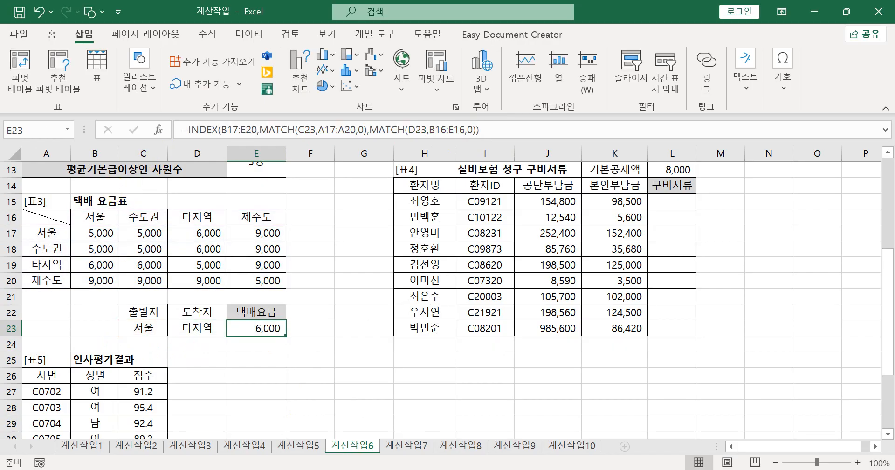
- Switch to Notepad, paste the INDEX formula as item 3 under 계산작업6, and return to the Excel worksheet
{"action": "left_click", "coordinate": [392, 468]}
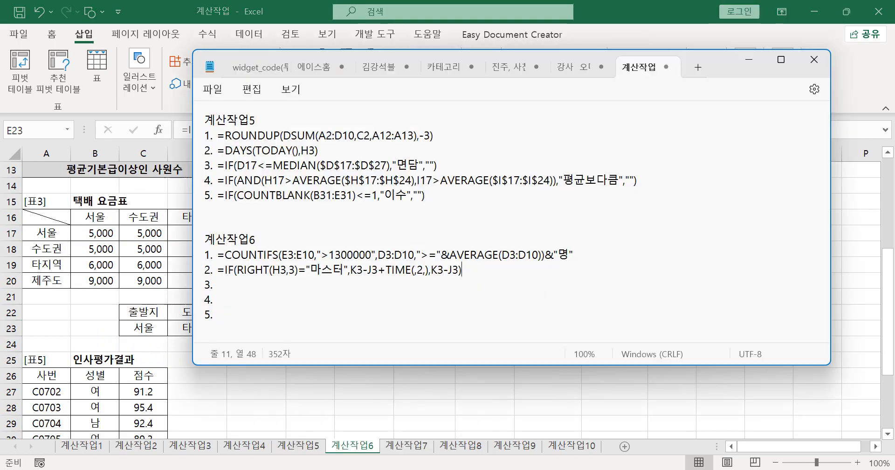
{"action": "left_click", "coordinate": [272, 291]}
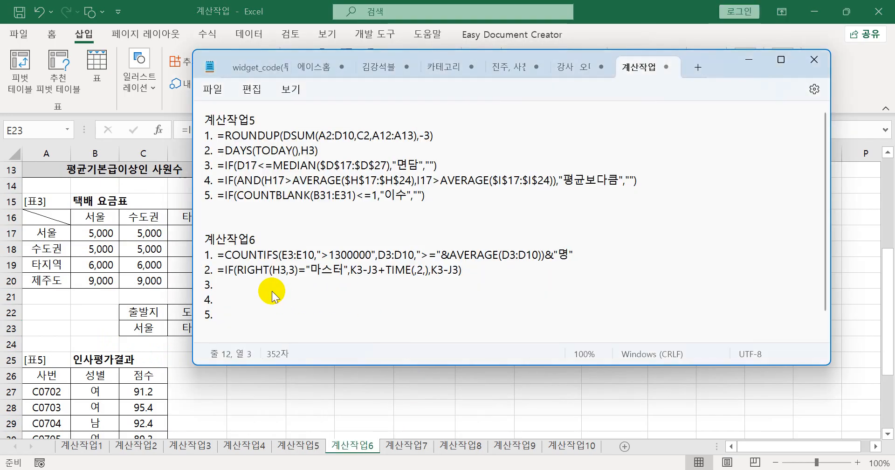
{"action": "key", "text": "ctrl+v"}
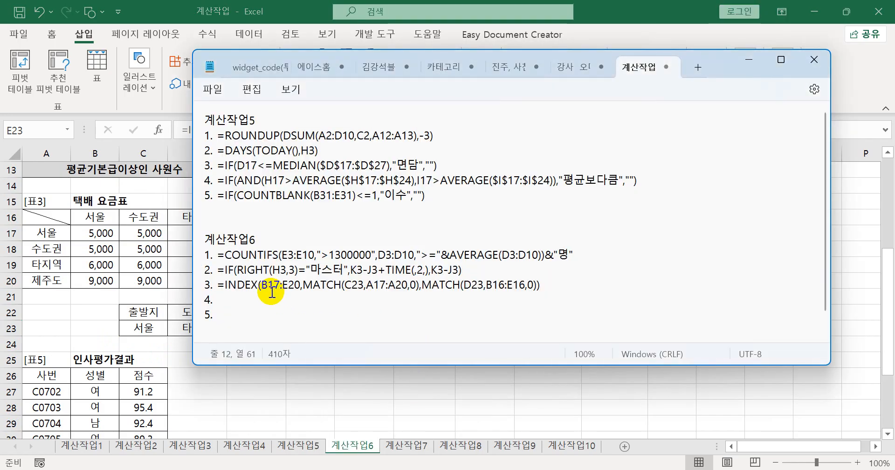
{"action": "left_click", "coordinate": [608, 32]}
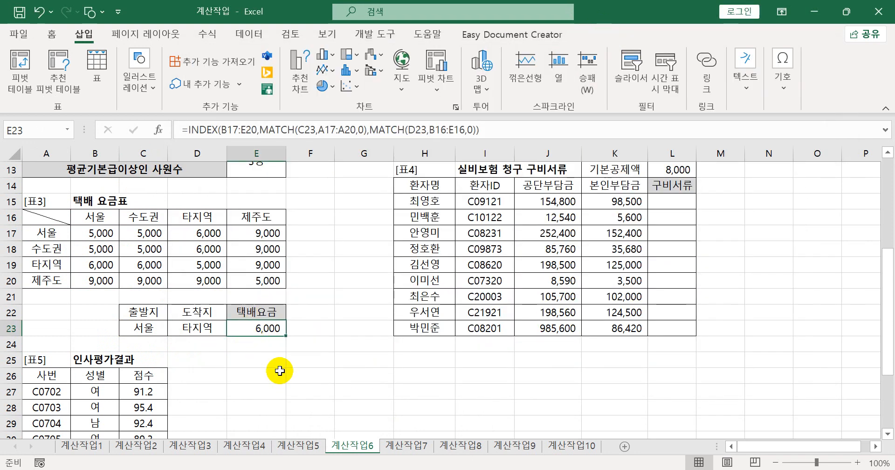
- Start an IFS formula in L15 of 표4 and open its function arguments dialog, placed clear of the 본인부담금 data
{"action": "left_click", "coordinate": [674, 203]}
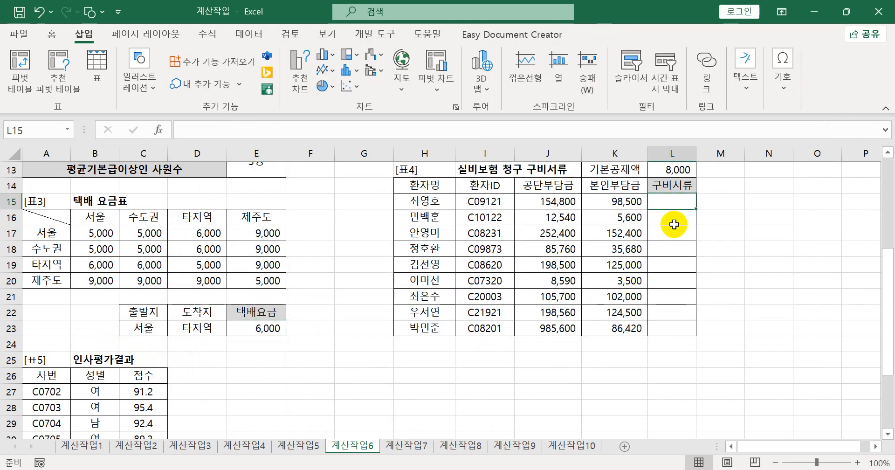
{"action": "scroll", "coordinate": [670, 228], "scroll_direction": "up", "scroll_amount": 1}
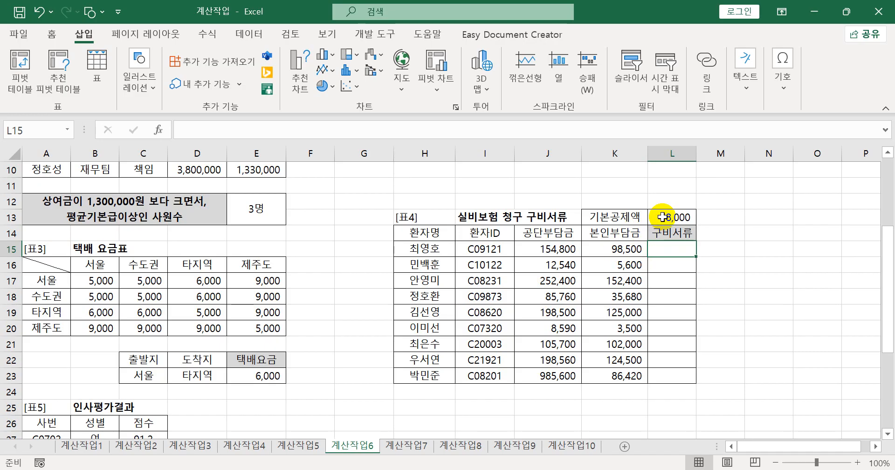
{"action": "type", "text": "=i"}
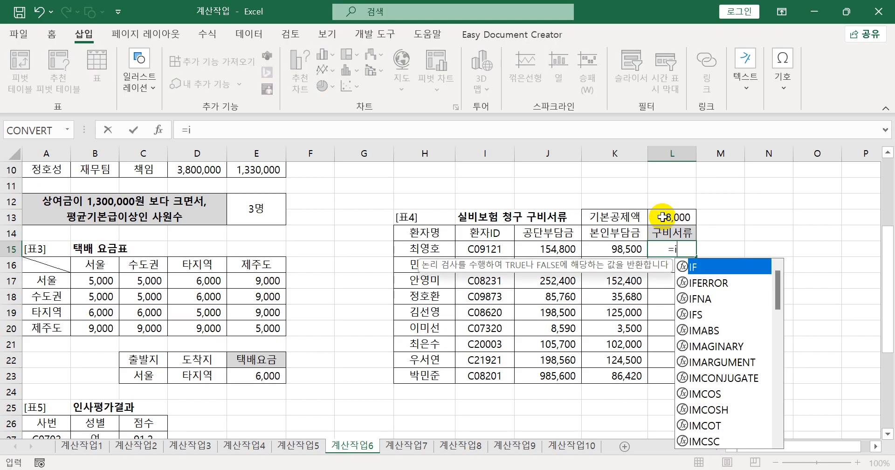
{"action": "type", "text": "fs"}
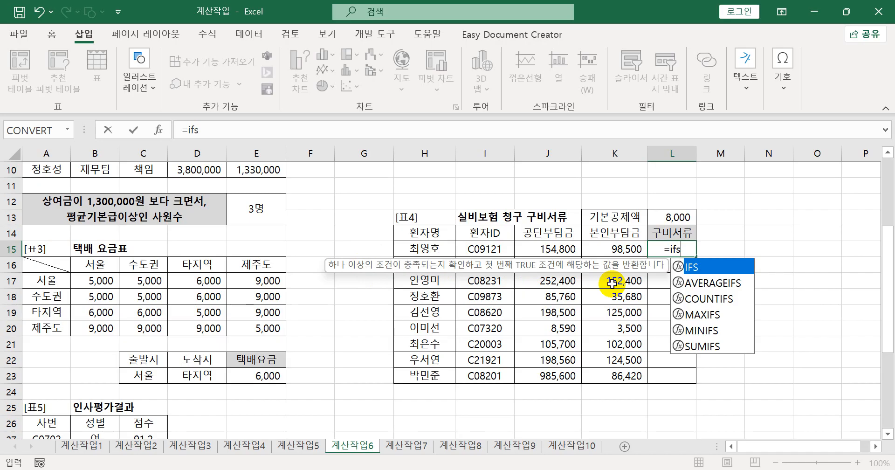
{"action": "key", "text": "Tab"}
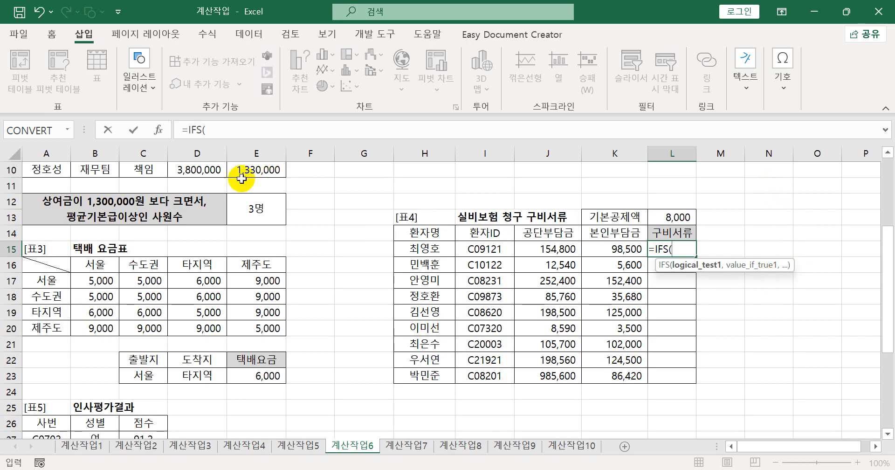
{"action": "left_click", "coordinate": [156, 131]}
{"action": "left_click_drag", "start_coordinate": [455, 97], "coordinate": [265, 136]}
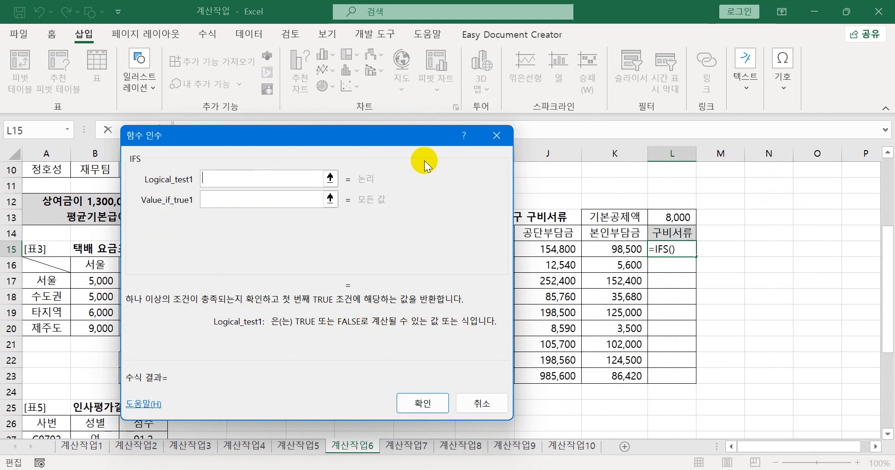
{"action": "left_click_drag", "start_coordinate": [414, 136], "coordinate": [362, 110]}
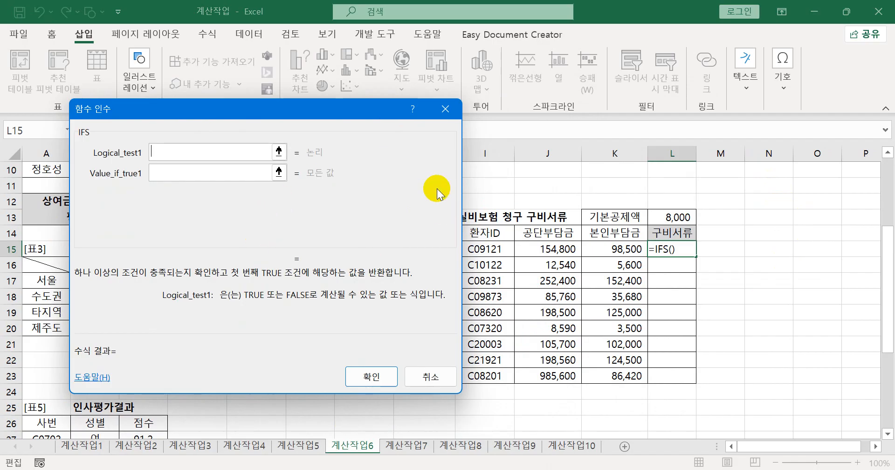
- Set the first IFS condition to K15-$L$13>=100000, with an absolute reference to the 기본공제액 cell
{"action": "left_click", "coordinate": [252, 173]}
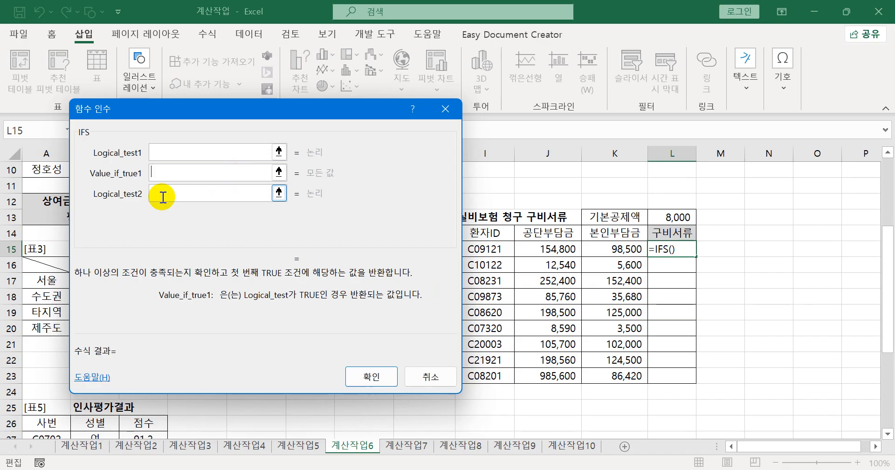
{"action": "left_click", "coordinate": [182, 153]}
{"action": "left_click", "coordinate": [615, 248]}
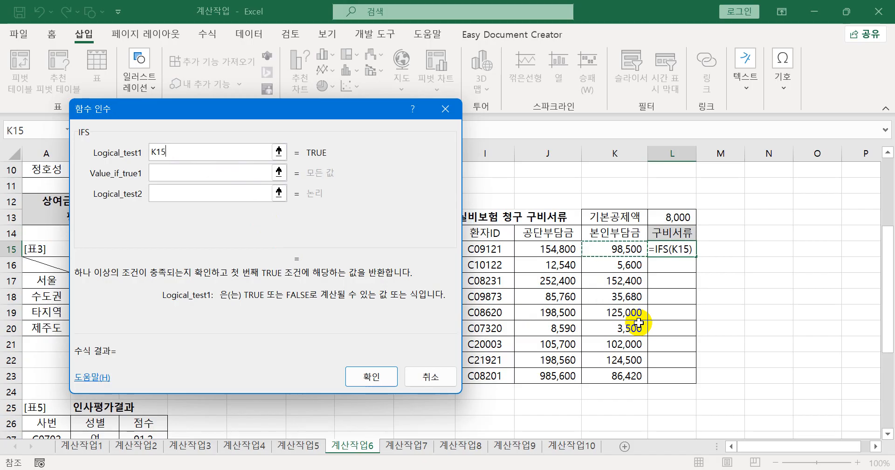
{"action": "type", "text": "-"}
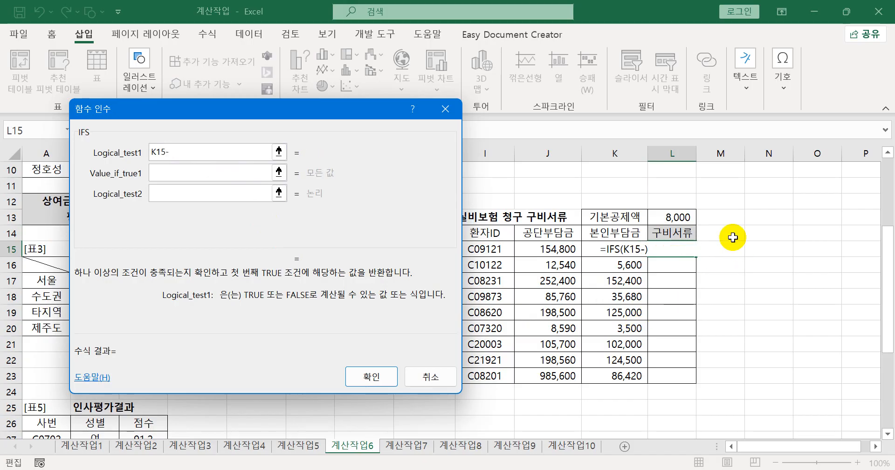
{"action": "left_click", "coordinate": [681, 217]}
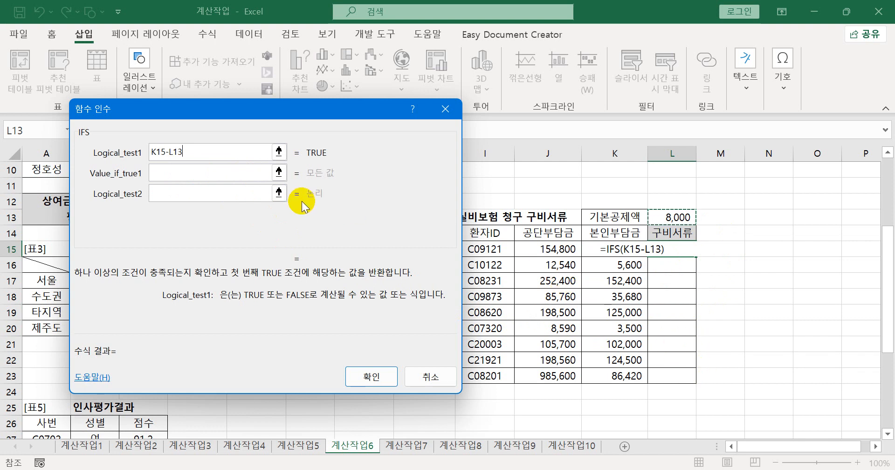
{"action": "key", "text": "F4"}
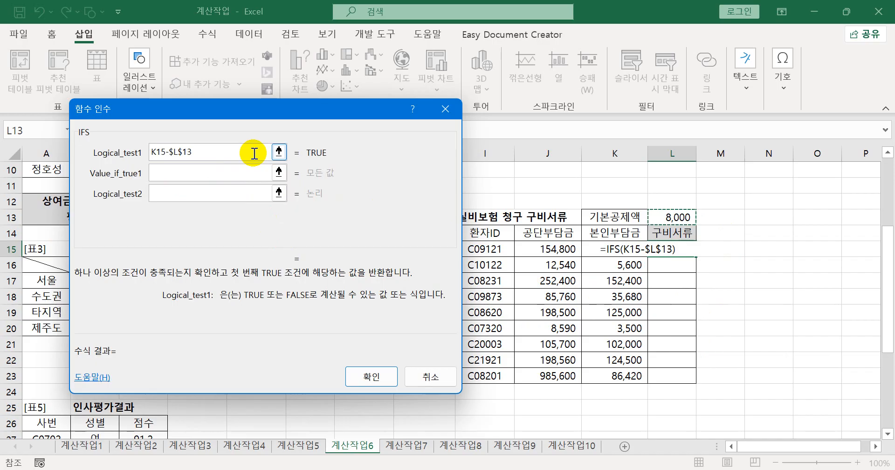
{"action": "type", "text": ">=100000"}
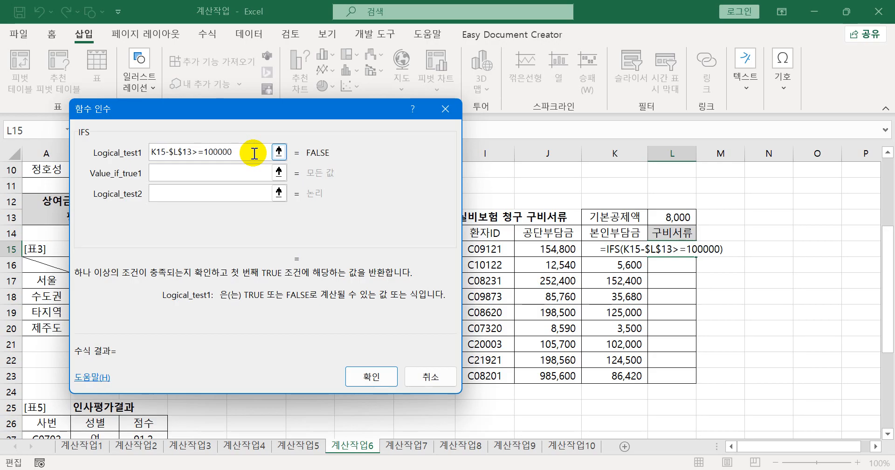
- Set the value returned for the first IFS condition to "진단서"
{"action": "left_click", "coordinate": [214, 172]}
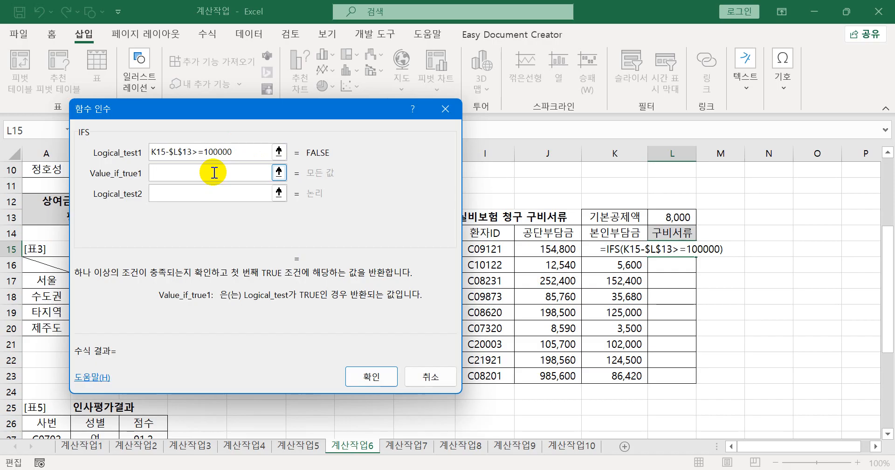
{"action": "type", "text": "\"진단"}
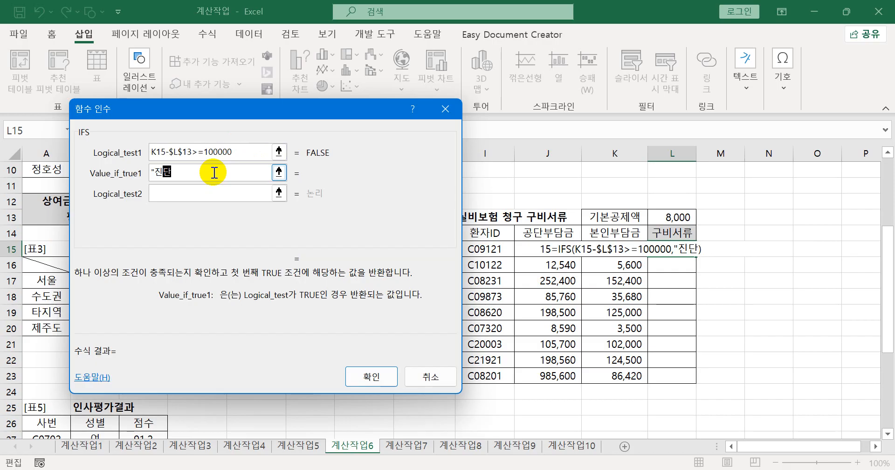
{"action": "type", "text": "서\""}
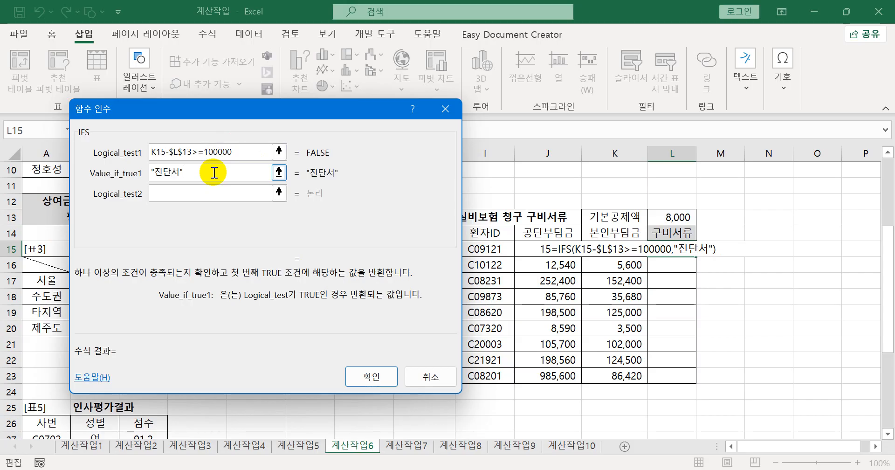
- Set the second IFS condition to K15-$L$13>=1000, reusing the comparison expression copied from the first condition
{"action": "left_click", "coordinate": [219, 192]}
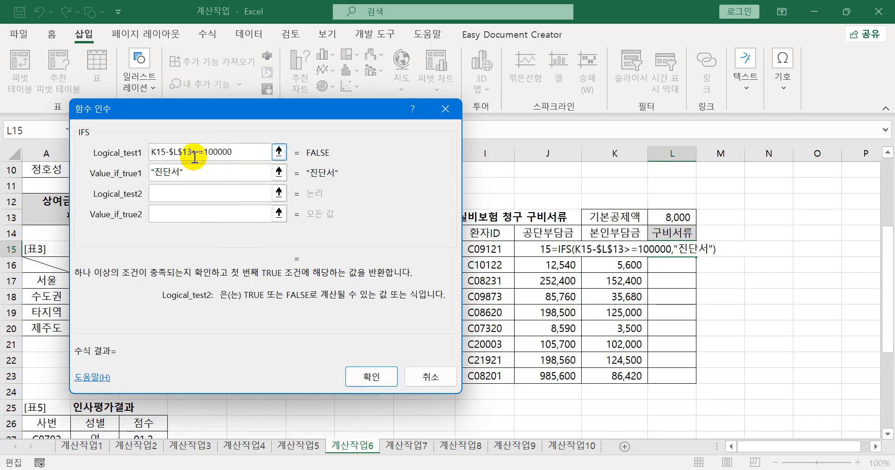
{"action": "left_click_drag", "start_coordinate": [200, 151], "coordinate": [144, 153]}
{"action": "key", "text": "ctrl+c"}
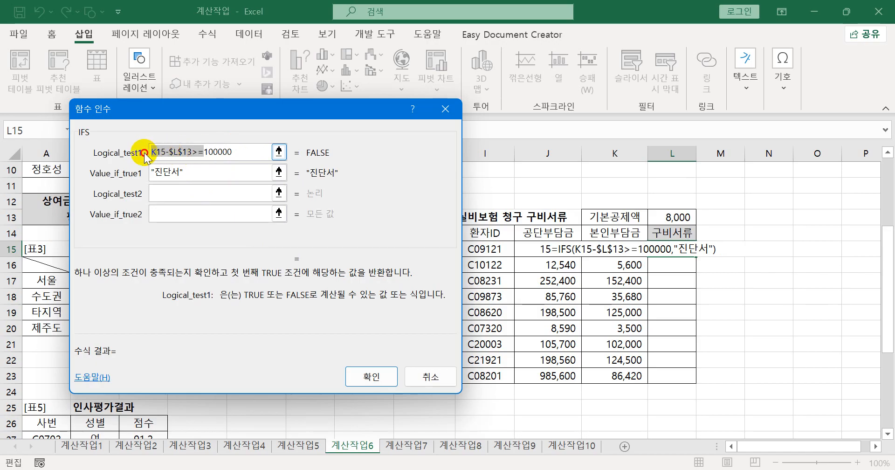
{"action": "left_click", "coordinate": [182, 194]}
{"action": "key", "text": "ctrl+v"}
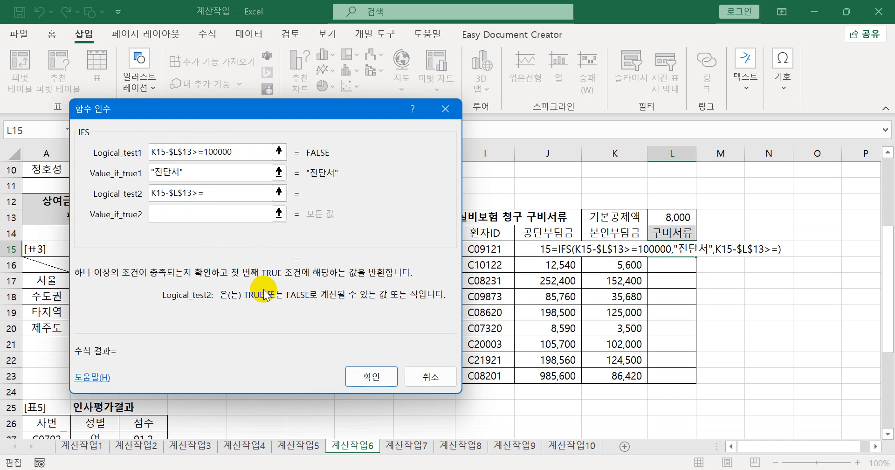
{"action": "type", "text": "1000"}
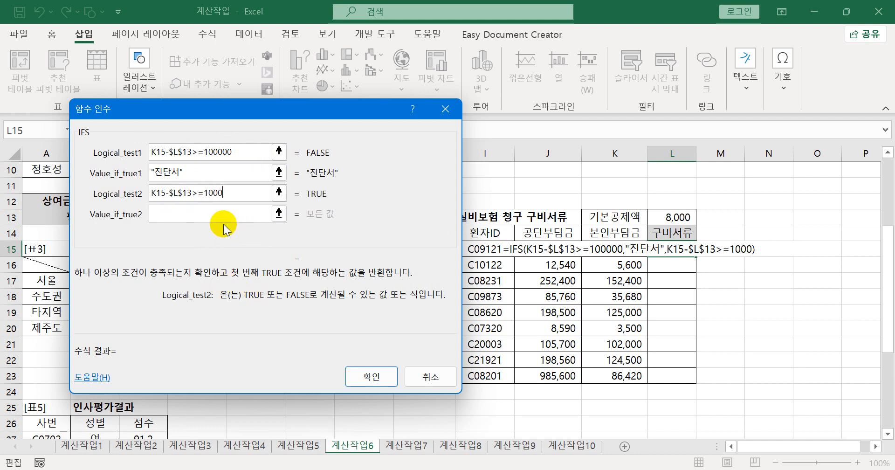
- Set the value returned for the second IFS condition to "영수증"
{"action": "left_click", "coordinate": [216, 212]}
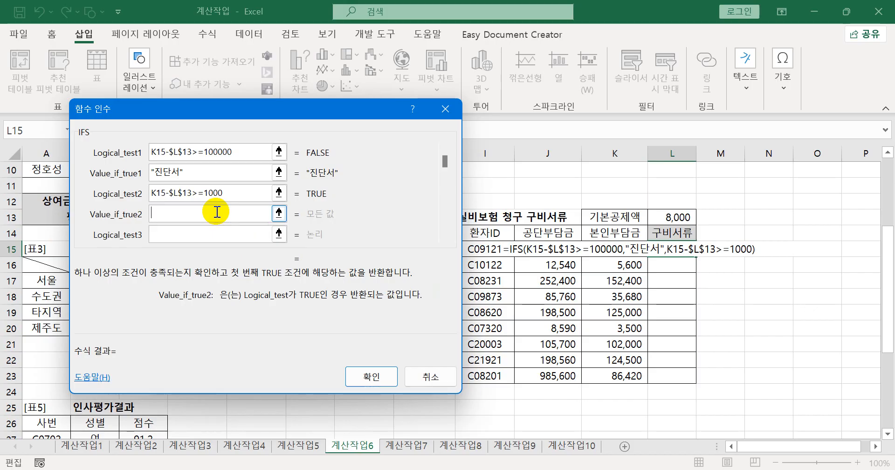
{"action": "type", "text": "영수"}
{"action": "type", "text": "증"}
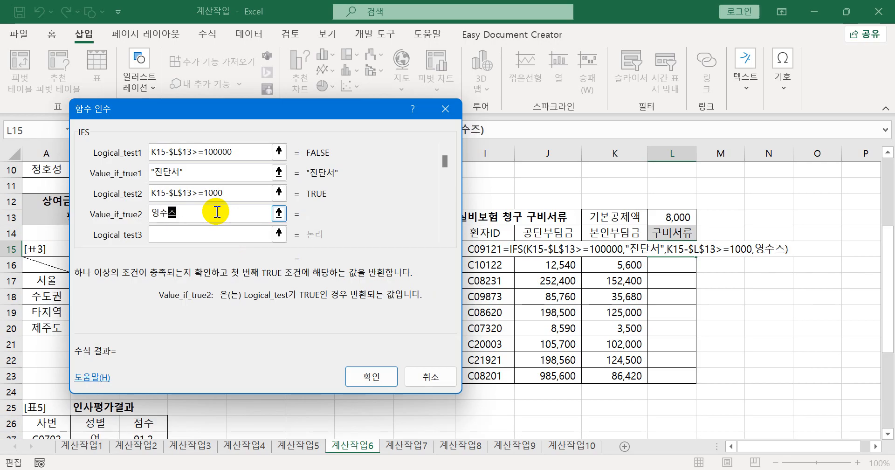
- Add 1 as the third IFS condition with an empty string "" as its value, and enter the formula in L15
{"action": "left_click", "coordinate": [201, 235]}
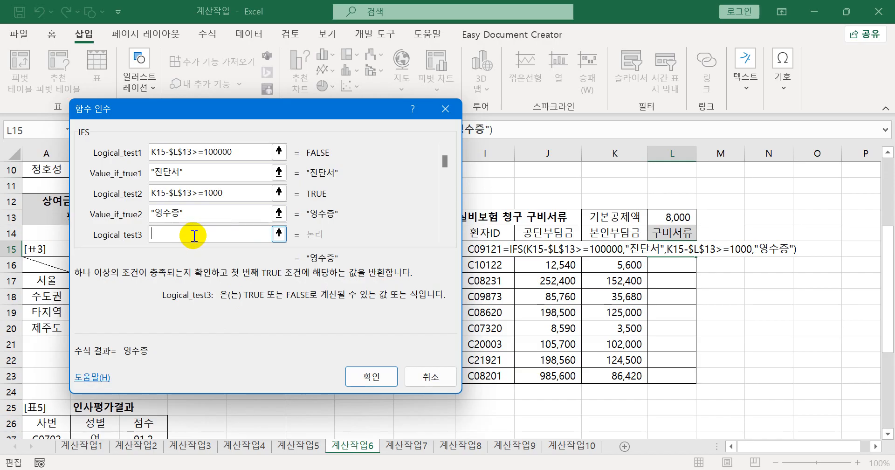
{"action": "type", "text": "1"}
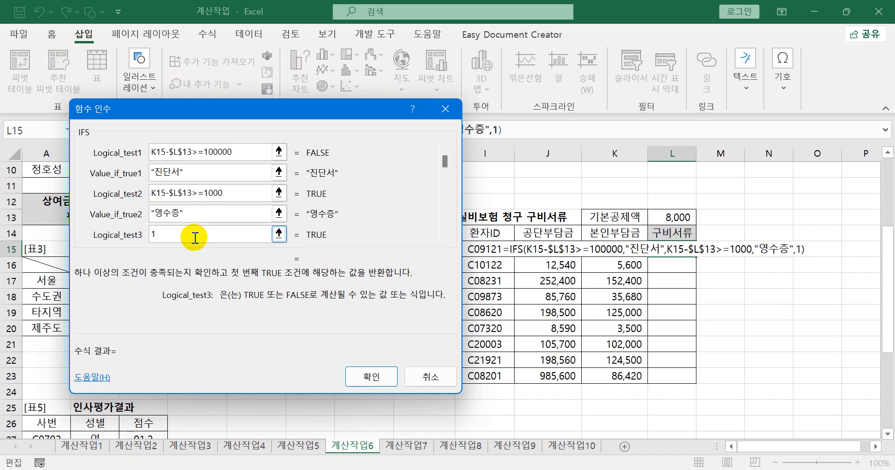
{"action": "key", "text": "Tab"}
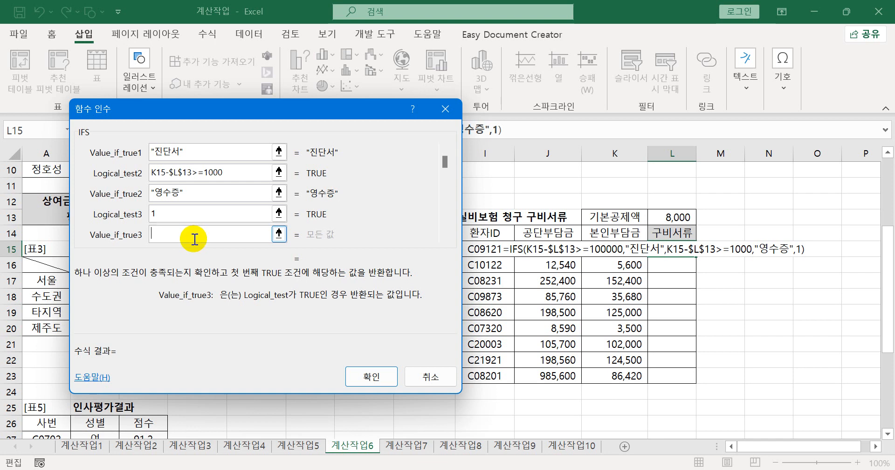
{"action": "type", "text": "\"\""}
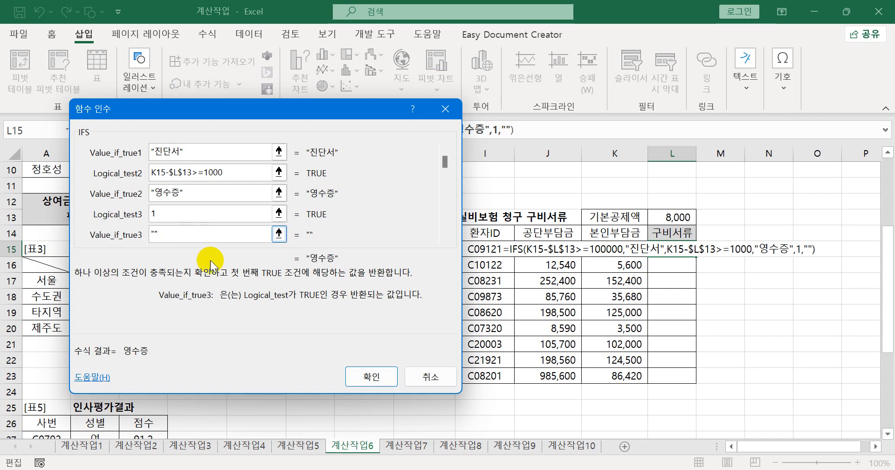
{"action": "left_click", "coordinate": [363, 373]}
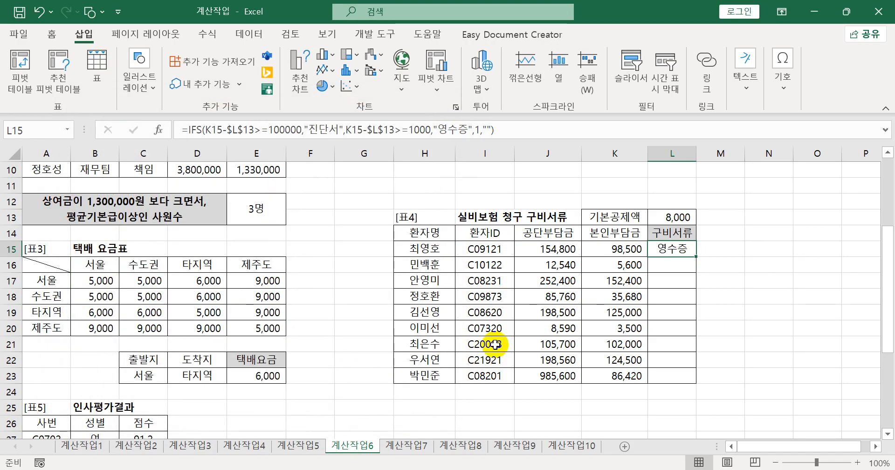
- Fill the IFS formula from L15 down to L23 in the 구비서류 column and check the copied formula
{"action": "left_click", "coordinate": [612, 251]}
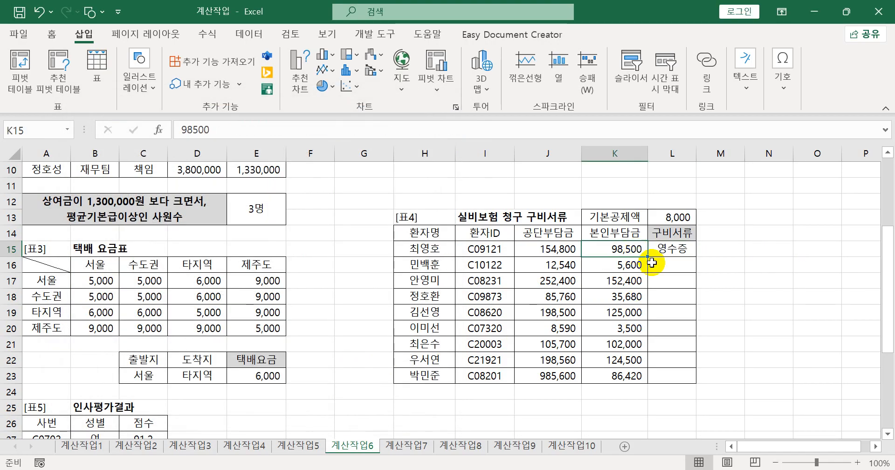
{"action": "left_click", "coordinate": [693, 254]}
{"action": "left_click_drag", "start_coordinate": [695, 260], "coordinate": [690, 381]}
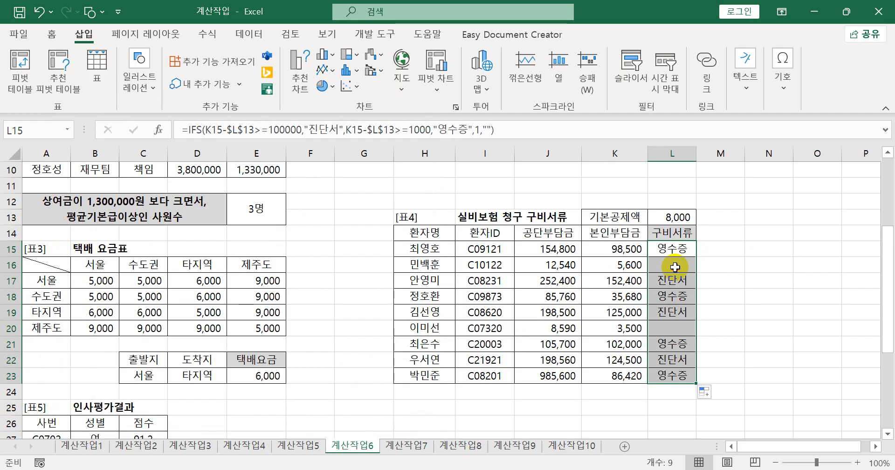
{"action": "left_click", "coordinate": [675, 267]}
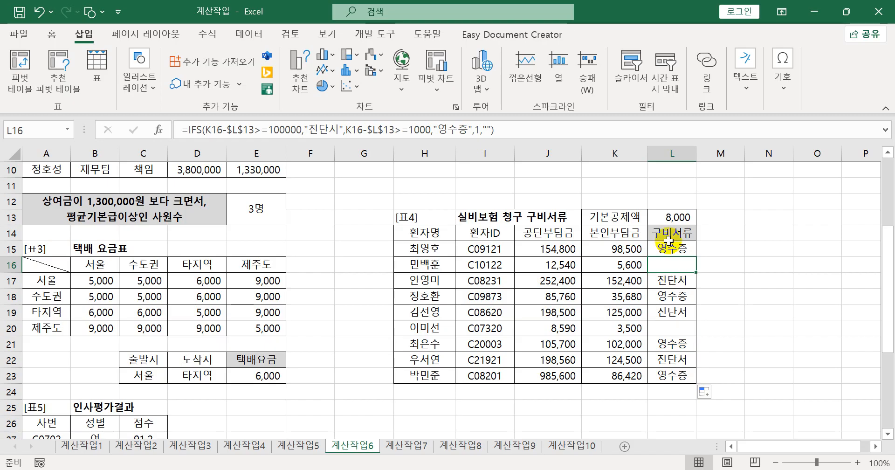
{"action": "left_click_drag", "start_coordinate": [672, 248], "coordinate": [671, 376]}
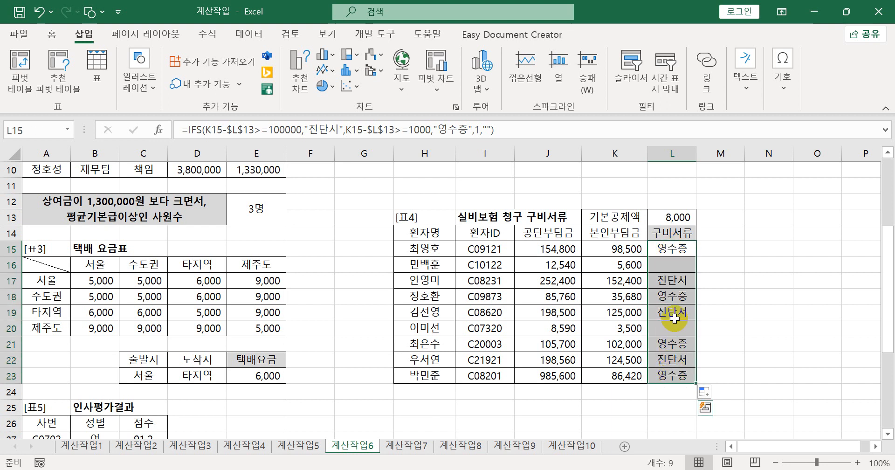
- Copy the IFS formula from L15, paste it into Notepad as item 4 under 계산작업6, and return to the Excel worksheet
{"action": "left_click", "coordinate": [675, 248]}
{"action": "left_click_drag", "start_coordinate": [580, 130], "coordinate": [170, 126]}
{"action": "key", "text": "ctrl+c"}
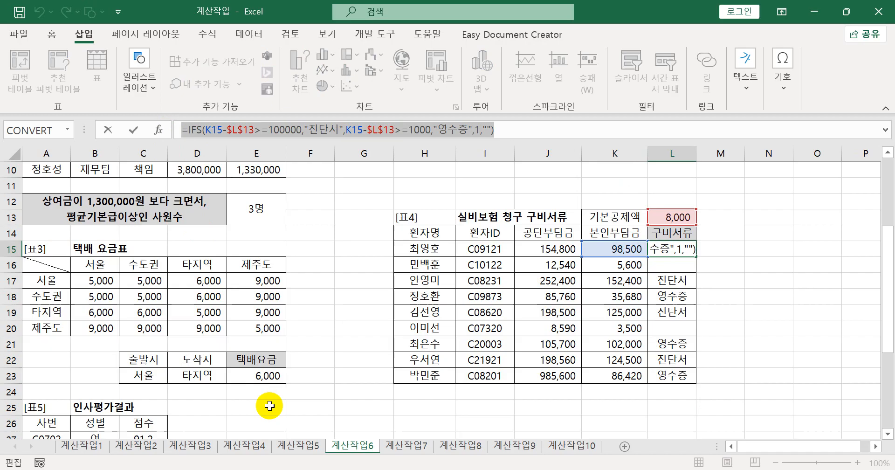
{"action": "key", "text": "alt+Tab"}
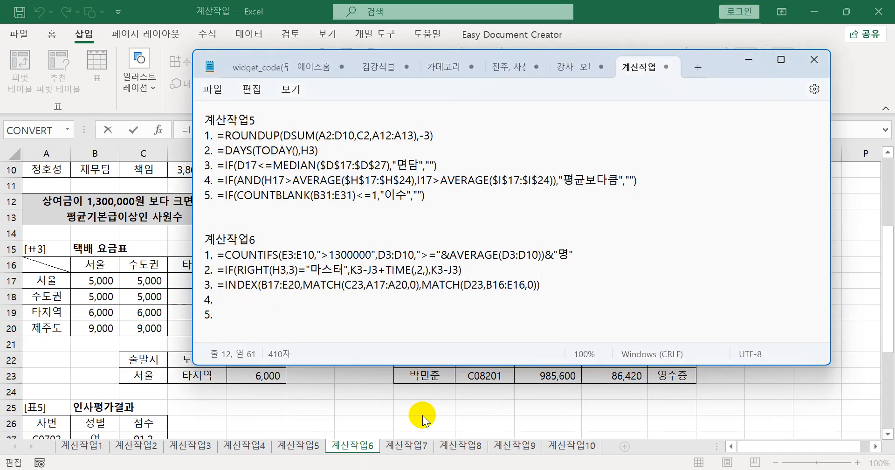
{"action": "left_click", "coordinate": [234, 300]}
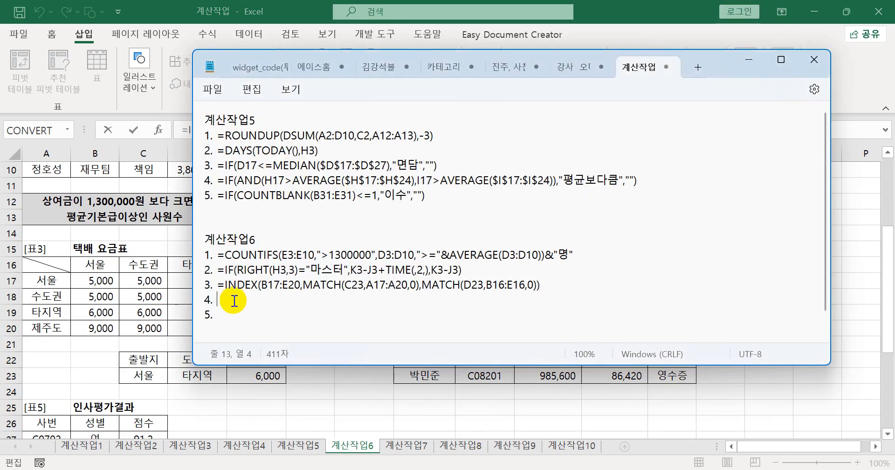
{"action": "key", "text": "ctrl+v"}
{"action": "left_click", "coordinate": [687, 31]}
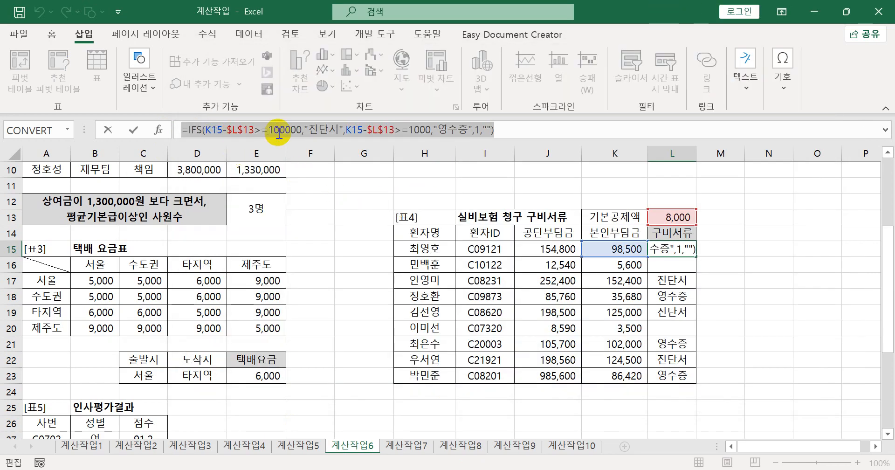
- Review the arguments of the existing IFS formula in L15 in the function arguments dialog, then close it without changes
{"action": "left_click", "coordinate": [159, 130]}
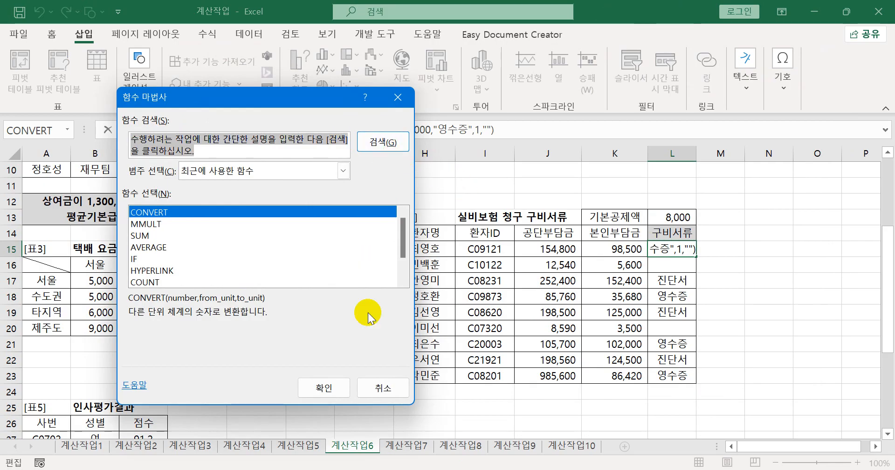
{"action": "left_click", "coordinate": [383, 388]}
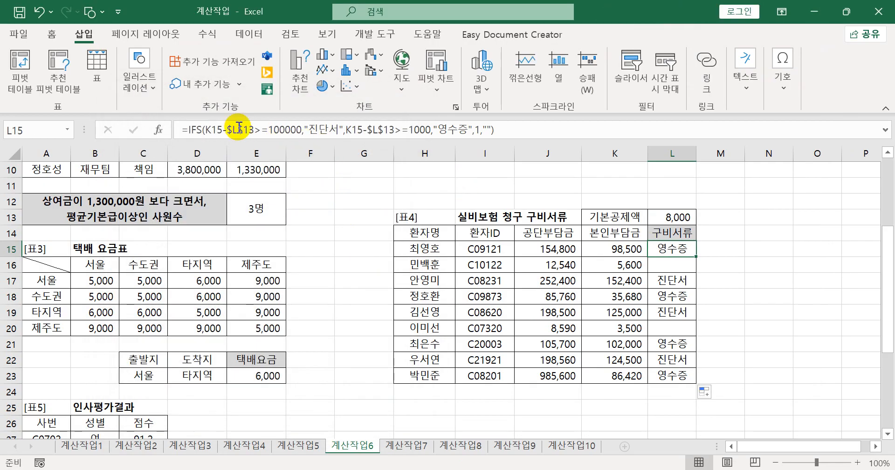
{"action": "left_click", "coordinate": [195, 130]}
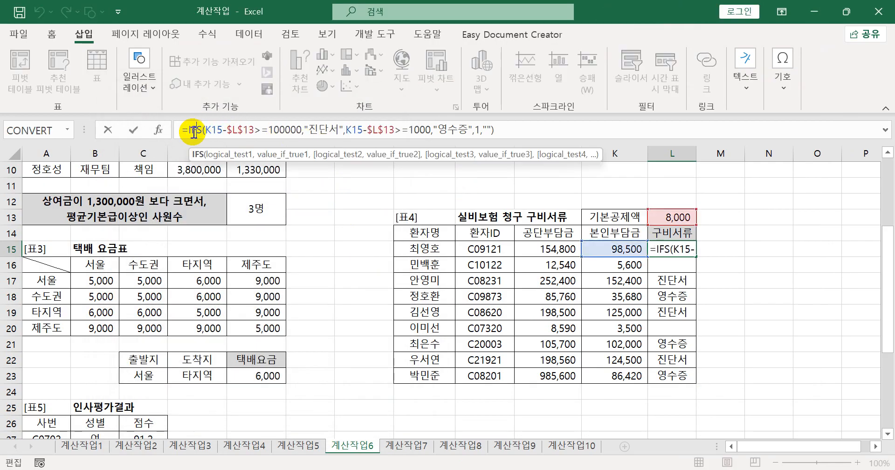
{"action": "left_click", "coordinate": [158, 131]}
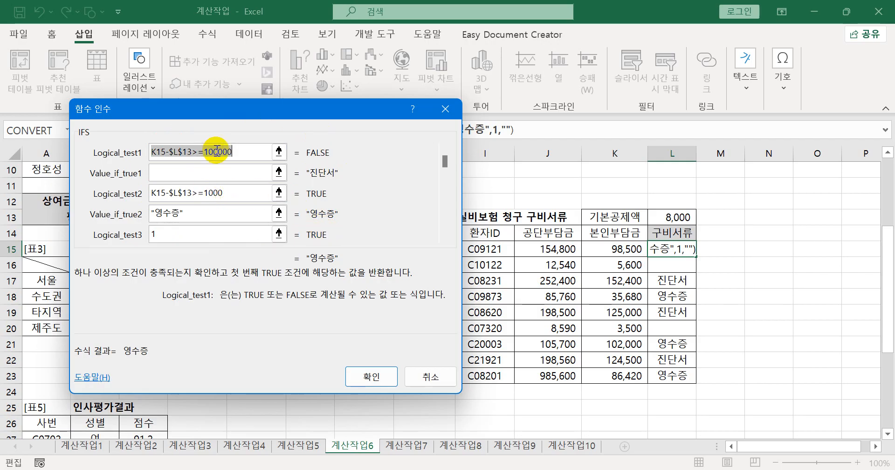
{"action": "left_click_drag", "start_coordinate": [249, 110], "coordinate": [379, 104]}
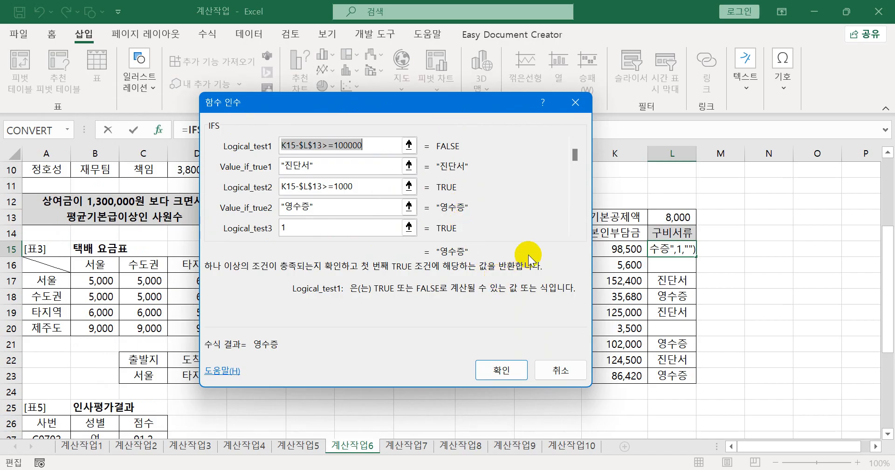
{"action": "left_click", "coordinate": [504, 370]}
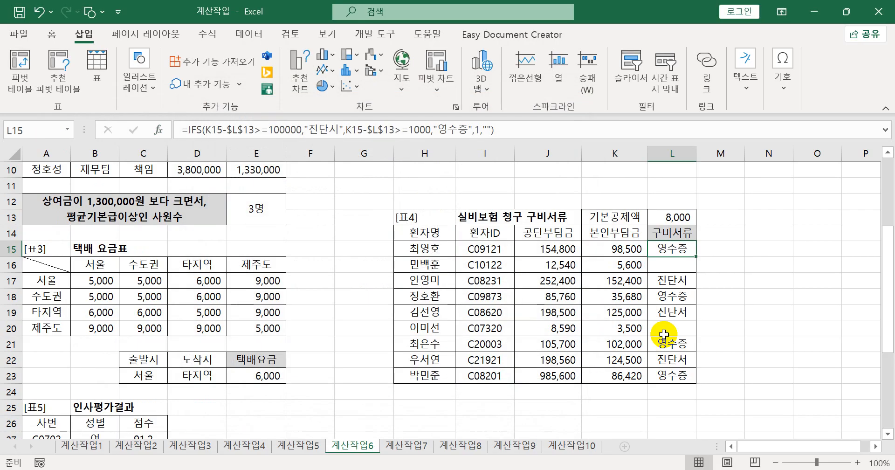
- Clear the formulas from the 구비서류 cells L15:L23 of 표4 and select L15
{"action": "left_click_drag", "start_coordinate": [667, 374], "coordinate": [662, 252]}
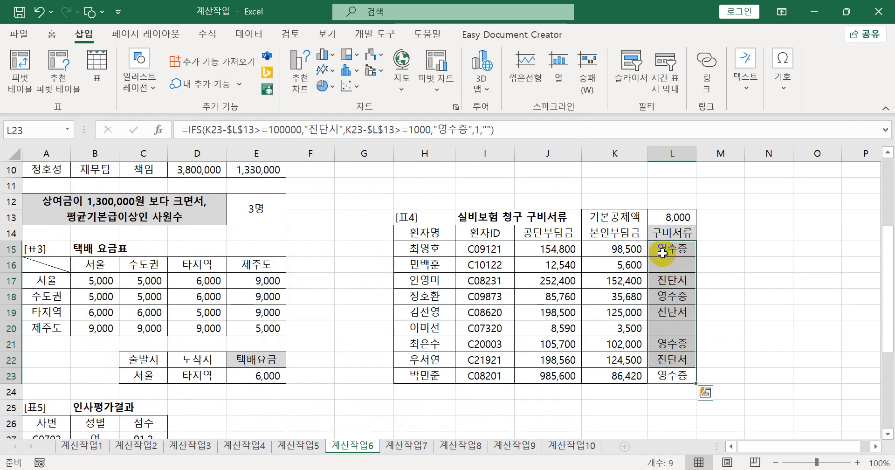
{"action": "key", "text": "Delete"}
{"action": "left_click", "coordinate": [671, 248]}
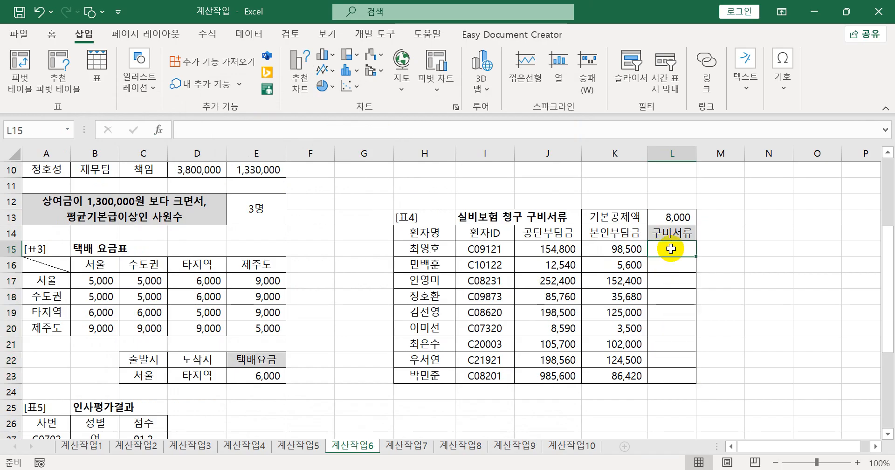
- Start an IFS formula directly in L15 with the first condition K15-$L$13>=100000, using an absolute reference to the 기본공제액 cell
{"action": "type", "text": "="}
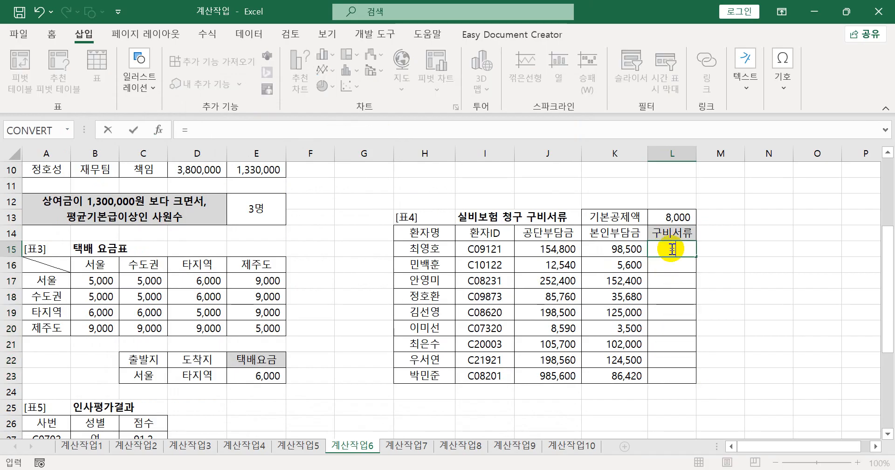
{"action": "type", "text": "ifs"}
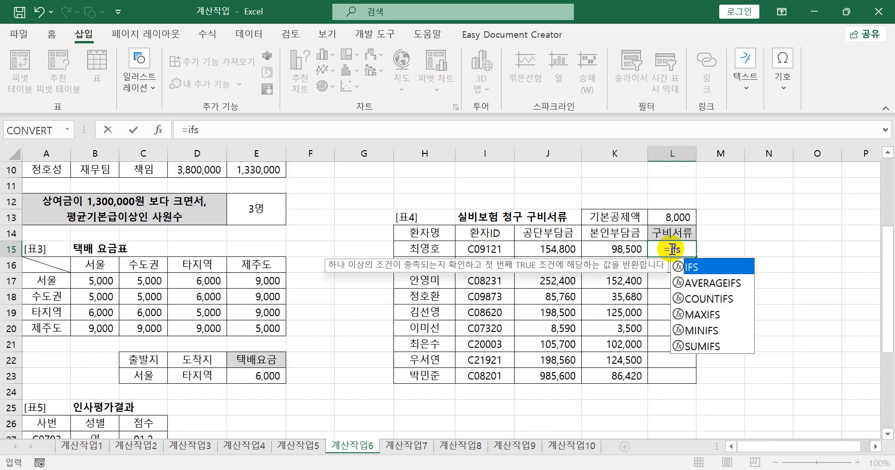
{"action": "key", "text": "Tab"}
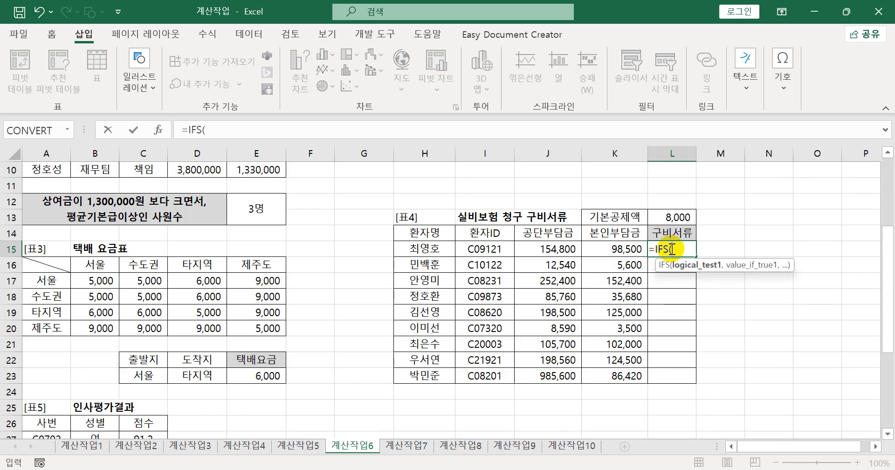
{"action": "left_click", "coordinate": [618, 250]}
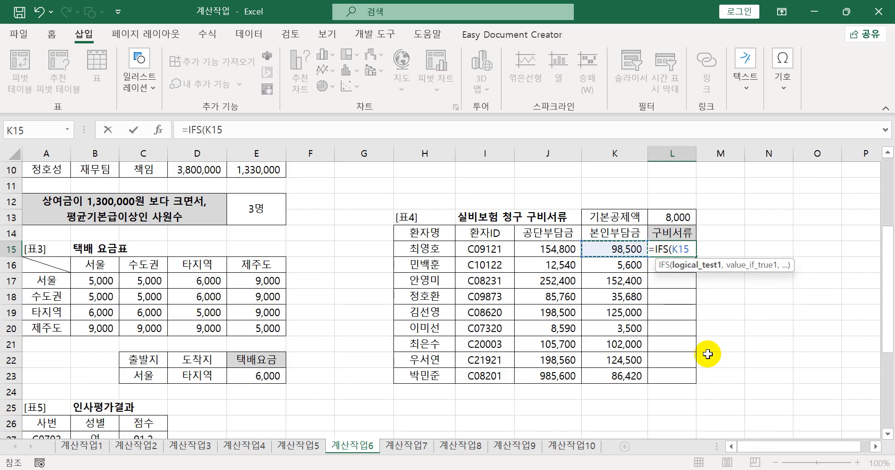
{"action": "type", "text": "-"}
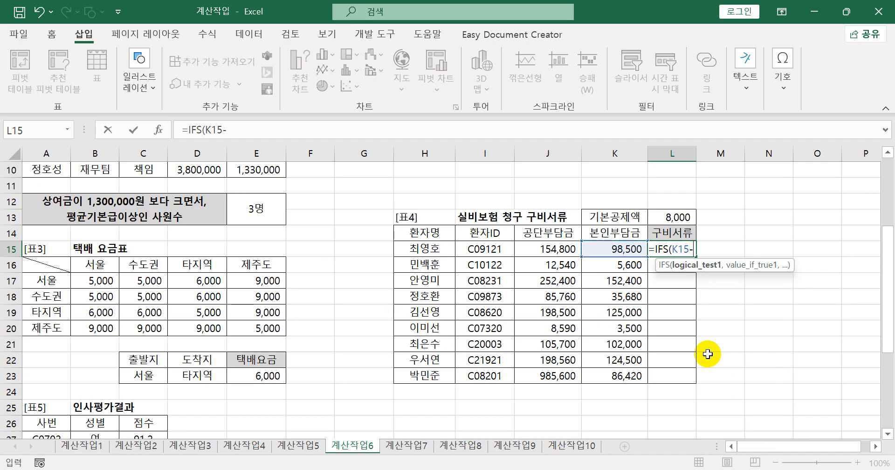
{"action": "left_click", "coordinate": [678, 218]}
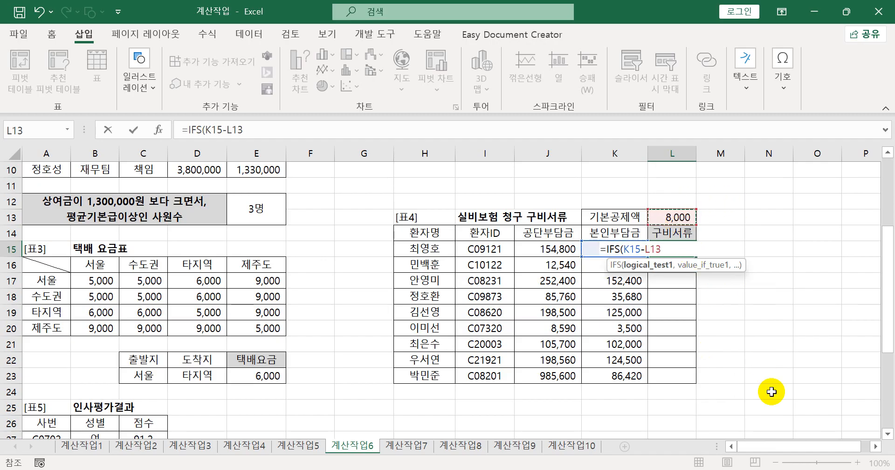
{"action": "key", "text": "F4"}
{"action": "type", "text": ">"}
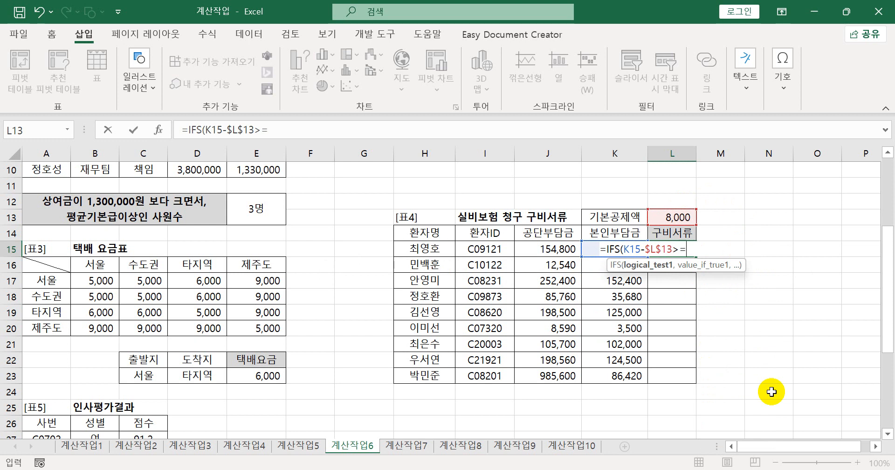
{"action": "type", "text": "=100000"}
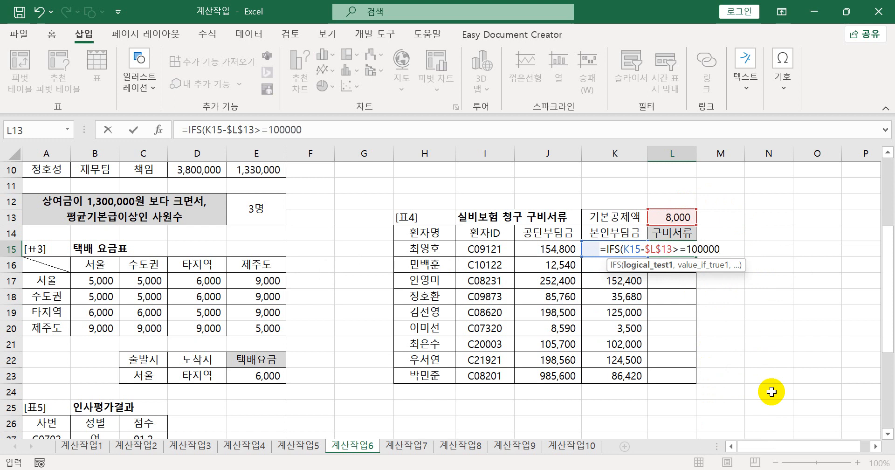
{"action": "type", "text": ","}
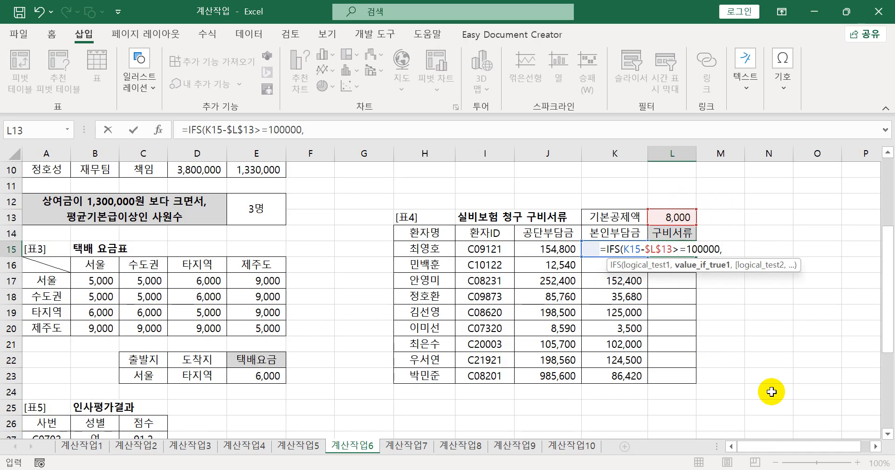
{"action": "type", "text": "\"진단서\","}
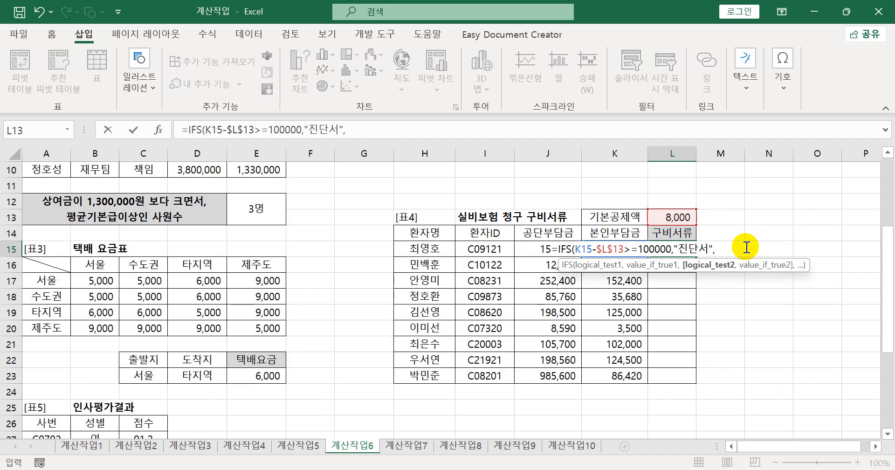
- Add the second condition K15-$L$13>=1000 to the IFS formula, with an absolute reference to the 기본공제액 cell
{"action": "left_click", "coordinate": [619, 228]}
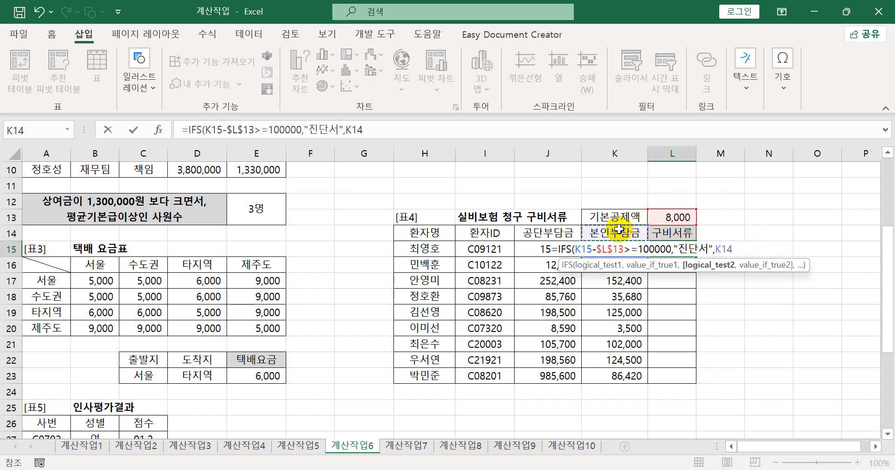
{"action": "key", "text": "Down"}
{"action": "type", "text": "-"}
{"action": "left_click", "coordinate": [682, 215]}
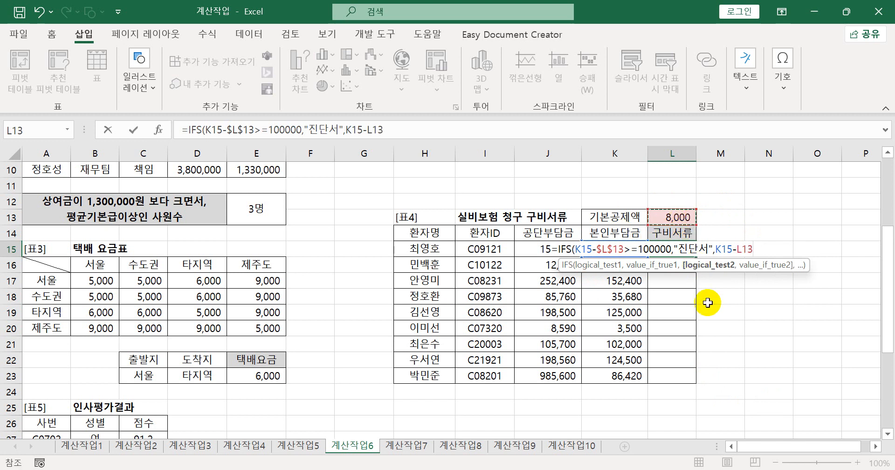
{"action": "key", "text": "F4"}
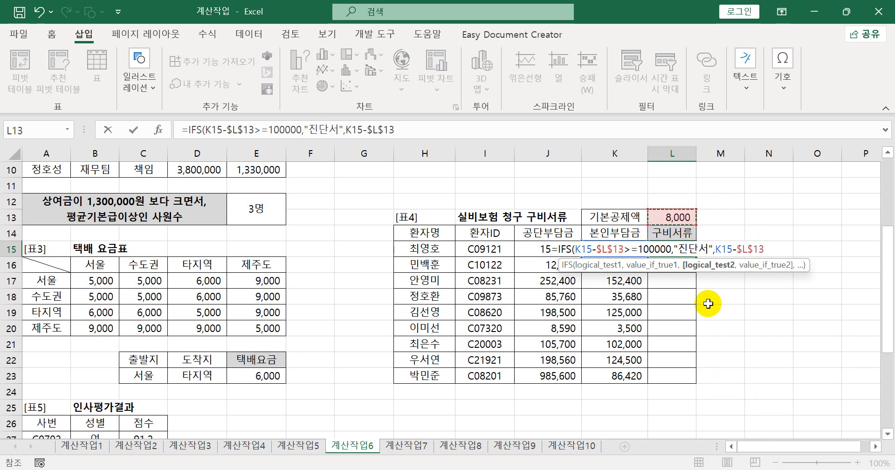
{"action": "type", "text": "="}
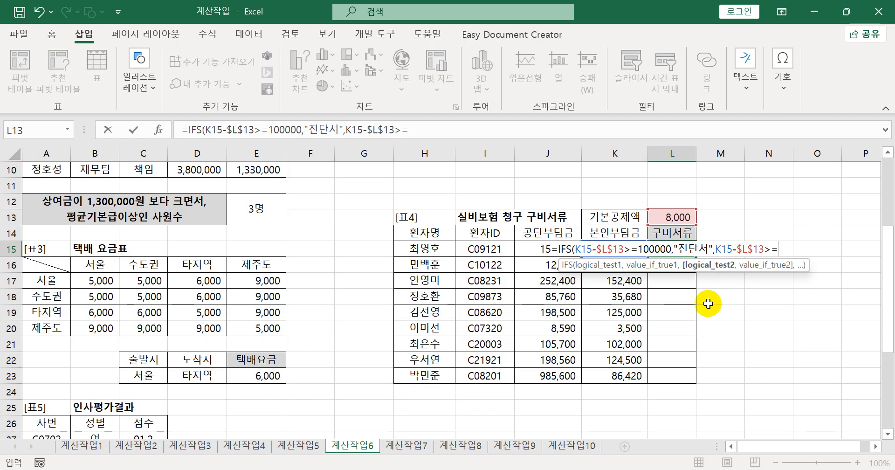
{"action": "type", "text": "1000"}
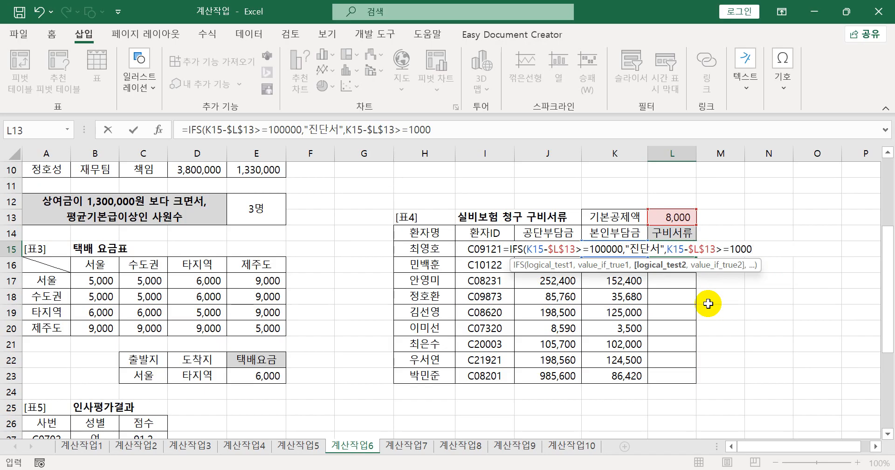
{"action": "type", "text": ","}
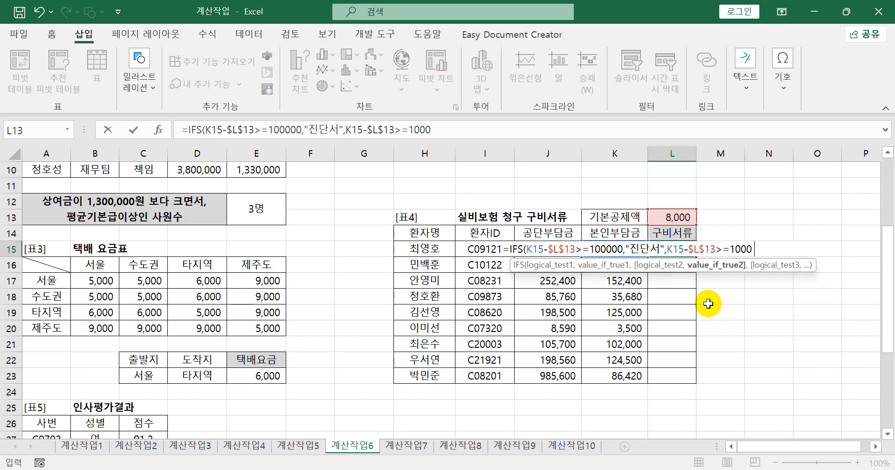
{"action": "type", "text": "\"영수증\",\"\")"}
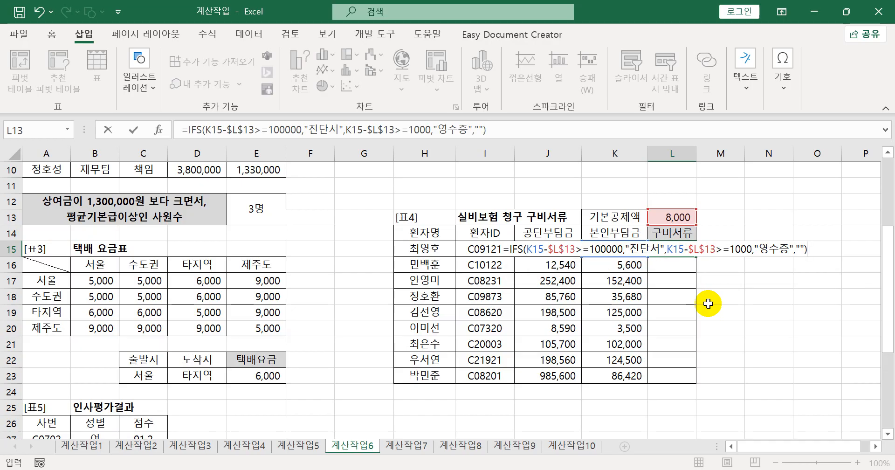
- Add "영수증" as the second result and "" as the last argument, close the IFS formula and try to enter it
{"action": "key", "text": "Return"}
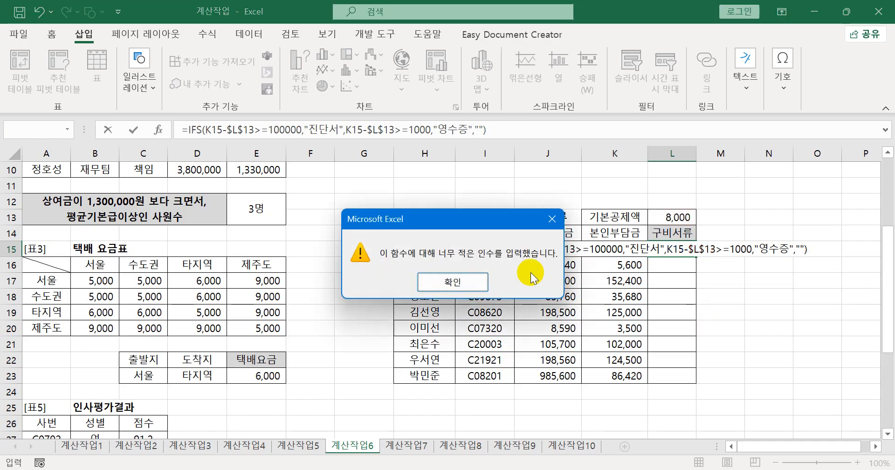
{"action": "left_click", "coordinate": [473, 282]}
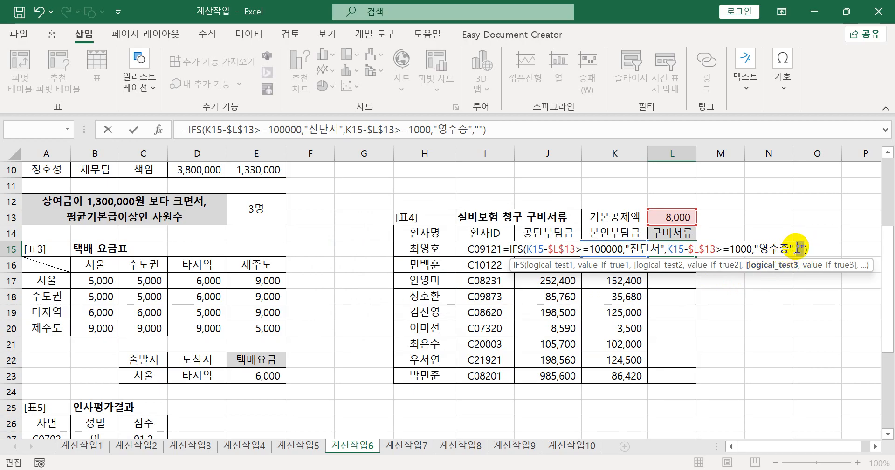
{"action": "key", "text": "Return"}
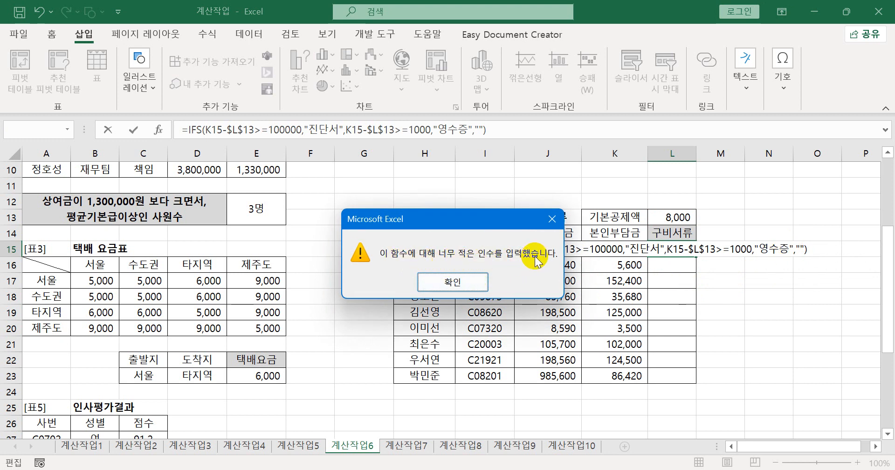
{"action": "left_click", "coordinate": [472, 287]}
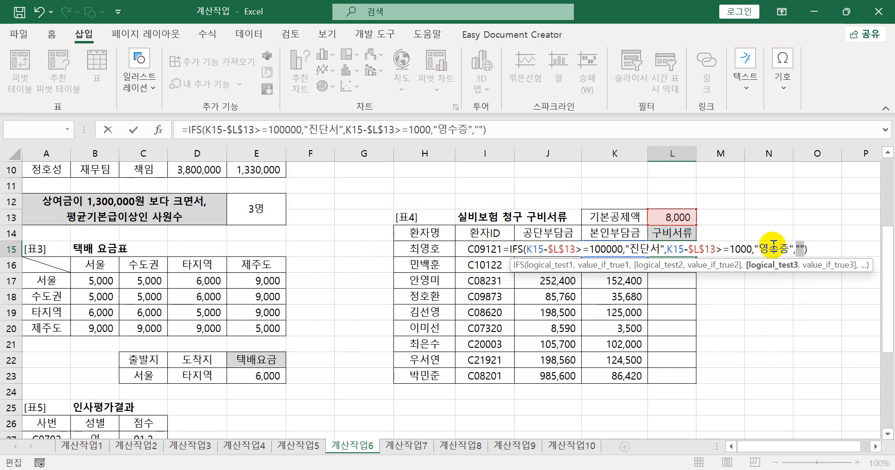
- Insert 1 as the third condition before the "" result, enter the IFS formula in L15 and fill it down to L23
{"action": "left_click_drag", "start_coordinate": [526, 248], "coordinate": [797, 252]}
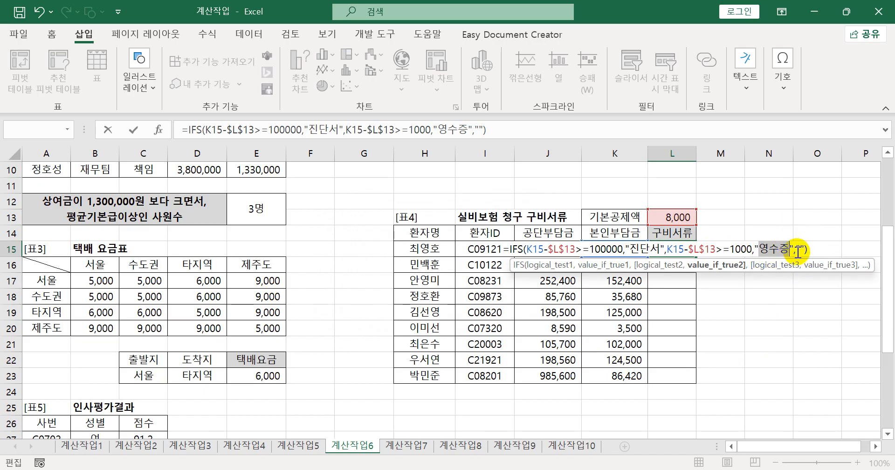
{"action": "left_click", "coordinate": [798, 252]}
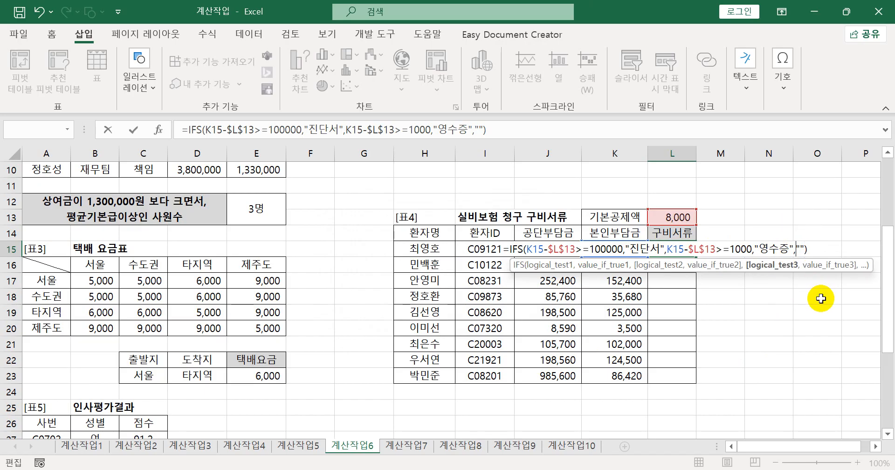
{"action": "type", "text": "1"}
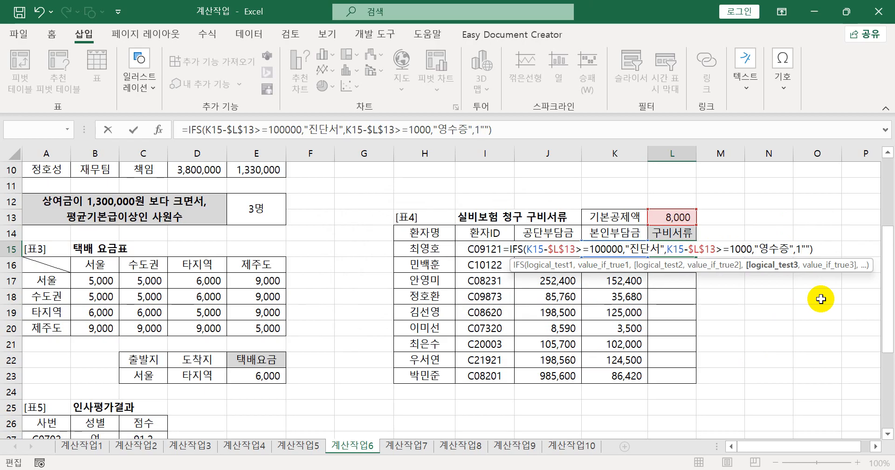
{"action": "type", "text": ","}
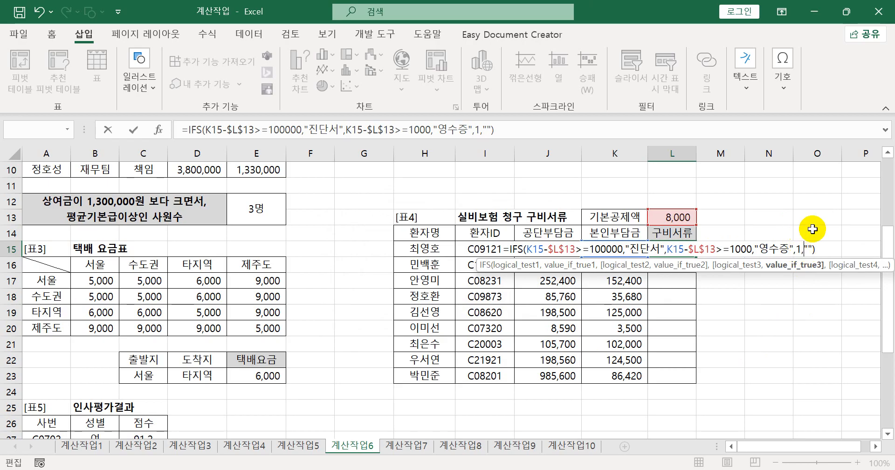
{"action": "key", "text": "Return"}
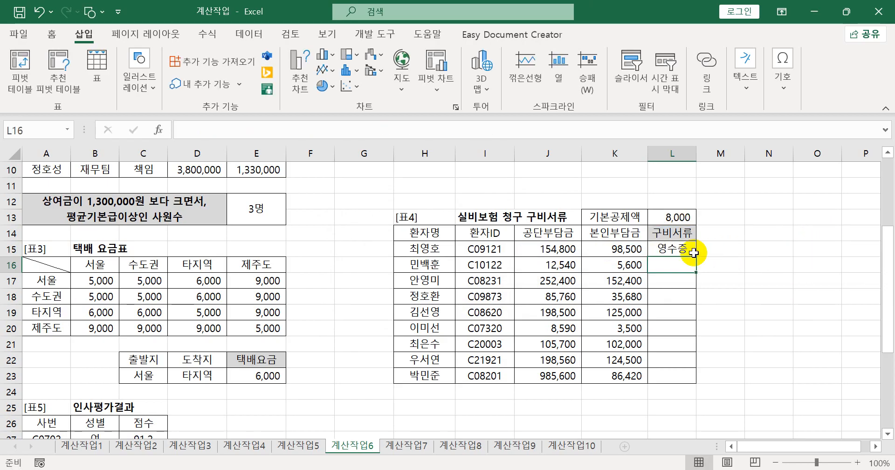
{"action": "left_click", "coordinate": [676, 247]}
{"action": "left_click_drag", "start_coordinate": [696, 257], "coordinate": [687, 377]}
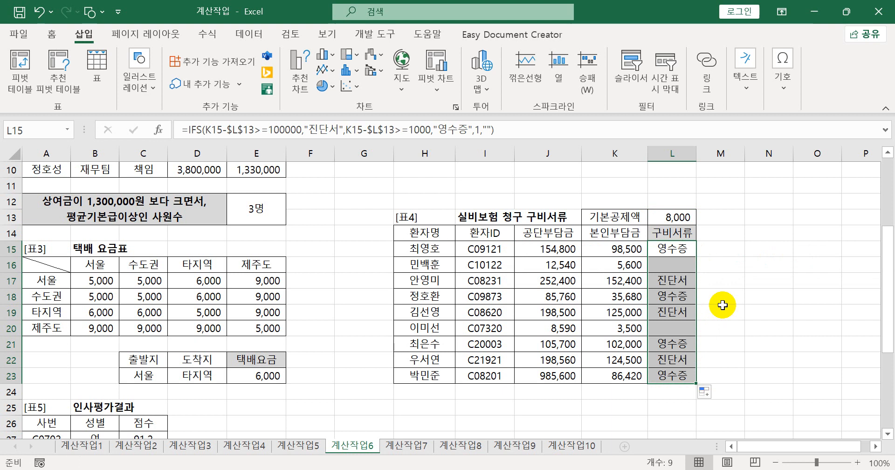
- Check the 구비서류 results by comparing the 본인부담금 values in K15 and K16 with the 기본공제액 in L13
{"action": "left_click", "coordinate": [617, 249]}
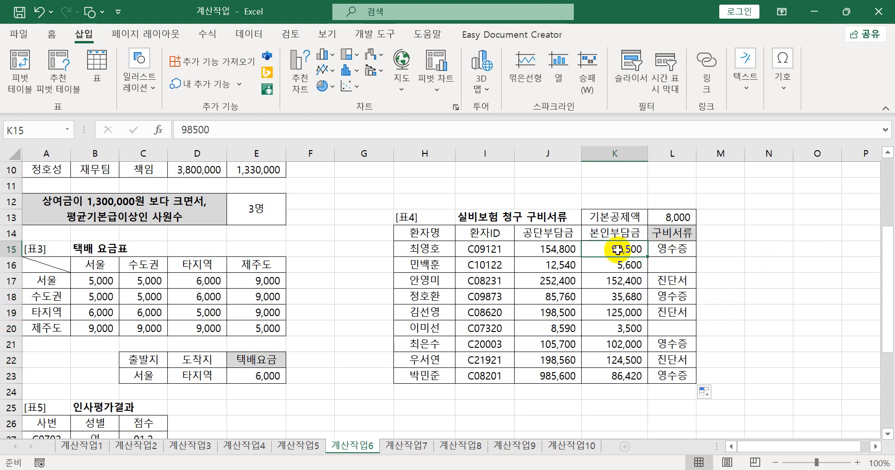
{"action": "left_click", "coordinate": [680, 218]}
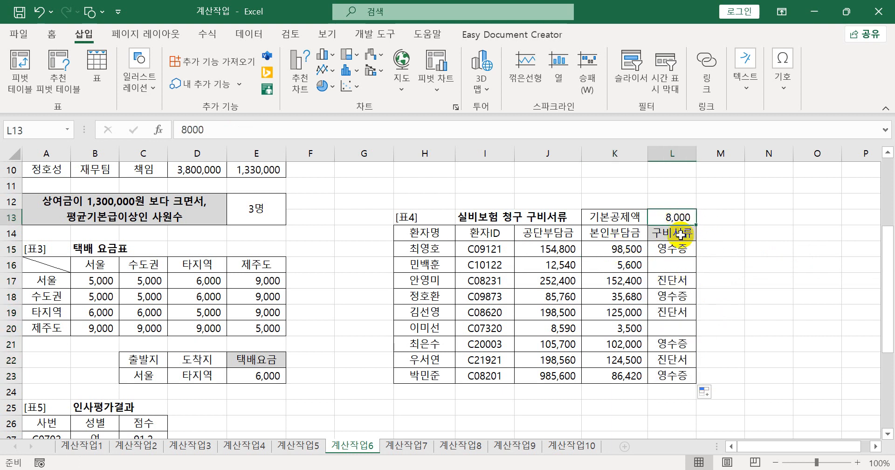
{"action": "left_click", "coordinate": [620, 266]}
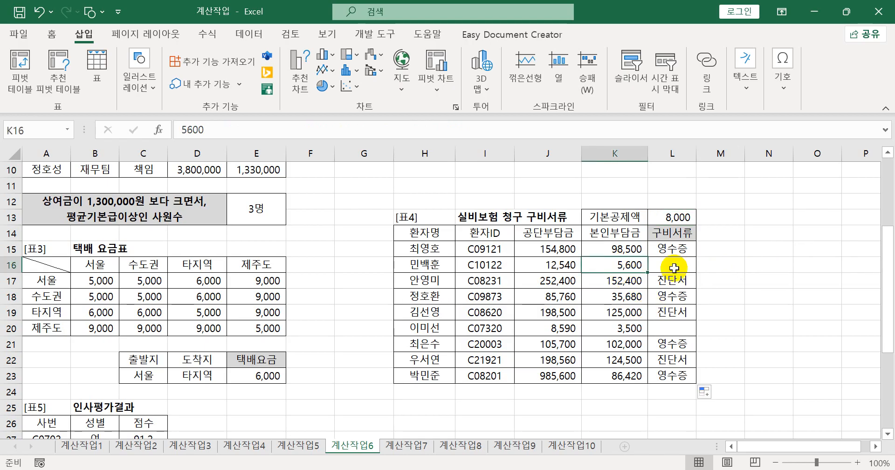
{"action": "left_click", "coordinate": [680, 219]}
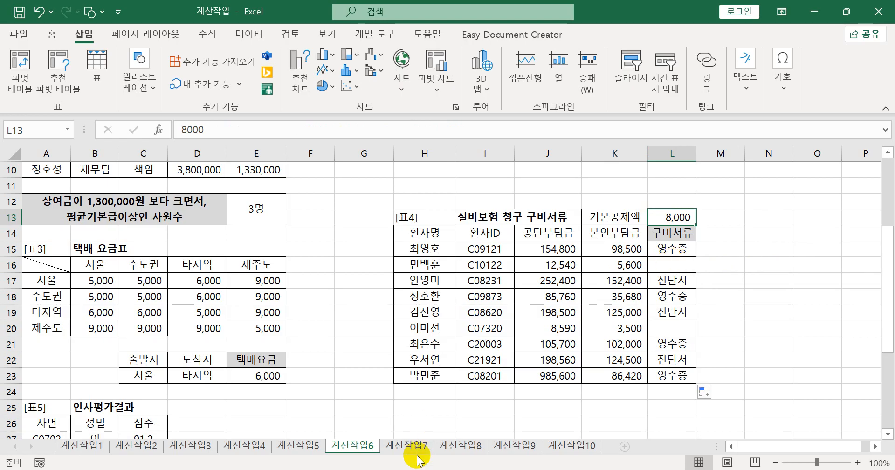
{"action": "left_click", "coordinate": [400, 469]}
{"action": "left_click", "coordinate": [393, 469]}
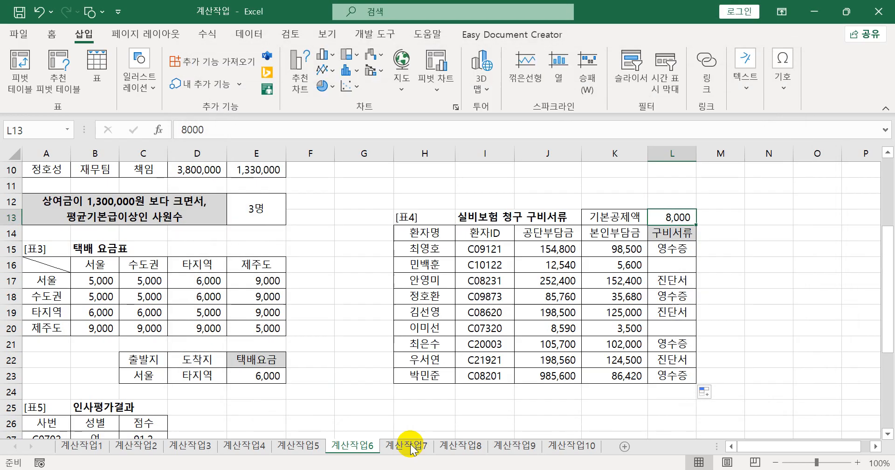
- Start an AVERAGEIF formula in F33, the 평균 cell for 남 beside 표5
{"action": "scroll", "coordinate": [455, 351], "scroll_direction": "down", "scroll_amount": 4}
{"action": "left_click", "coordinate": [295, 348]}
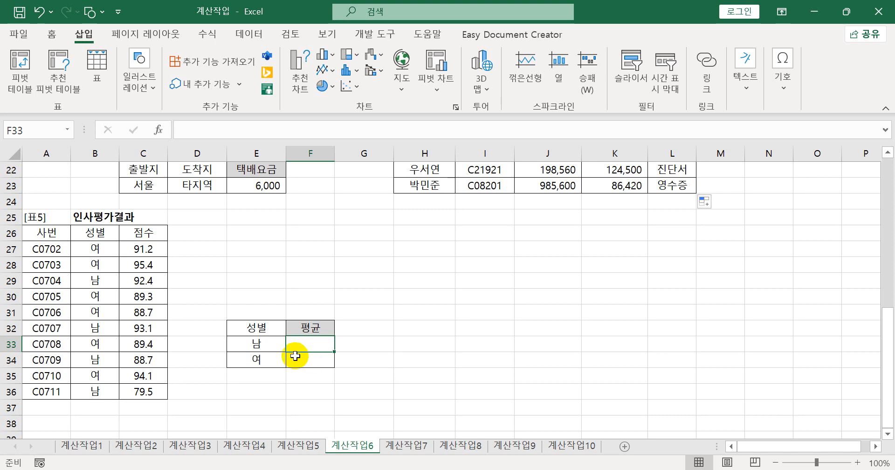
{"action": "left_click_drag", "start_coordinate": [101, 249], "coordinate": [102, 392]}
{"action": "left_click", "coordinate": [301, 347]}
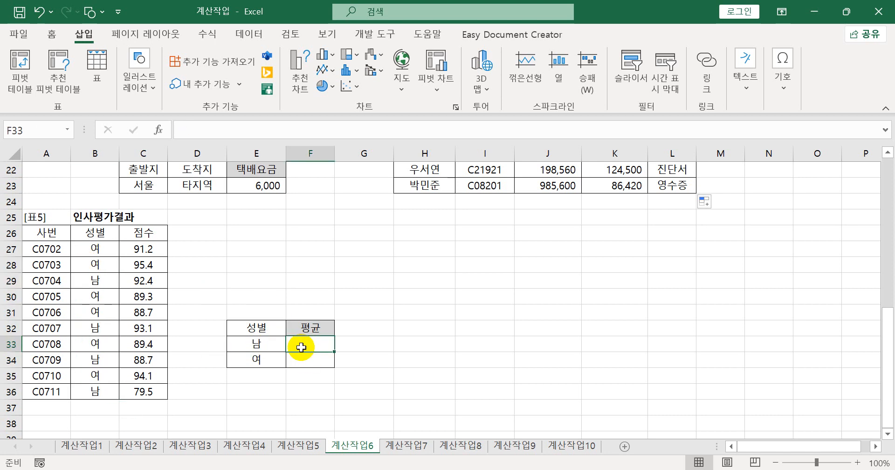
{"action": "type", "text": "="}
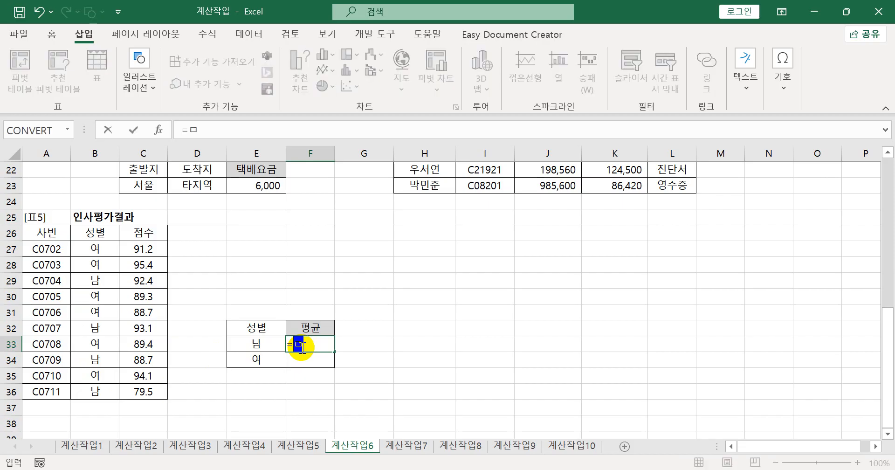
{"action": "type", "text": "ave"}
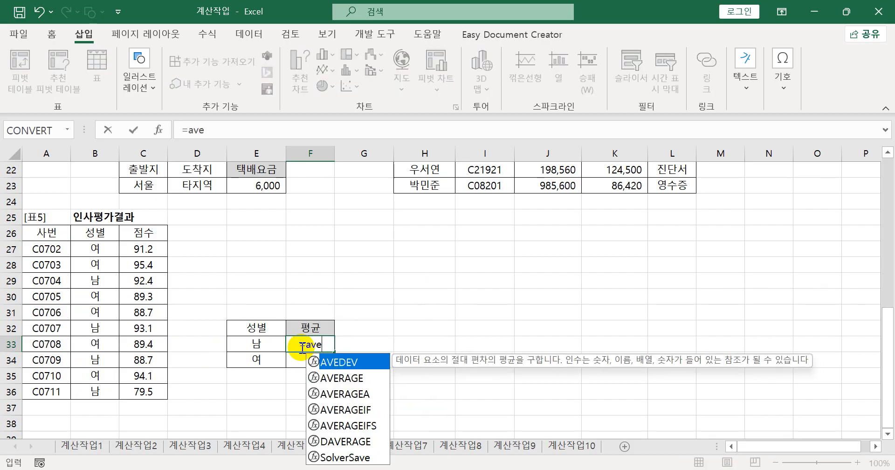
{"action": "key", "text": "Down"}
{"action": "key", "text": "Down"}
{"action": "key", "text": "Down"}
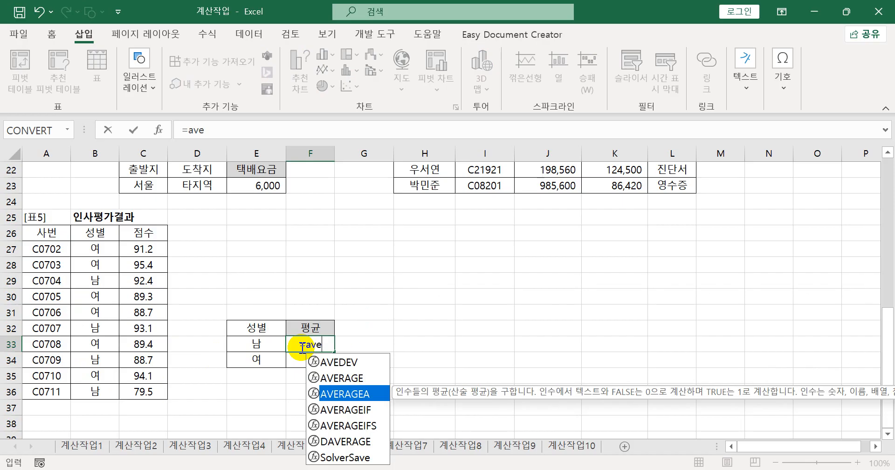
{"action": "key", "text": "Tab"}
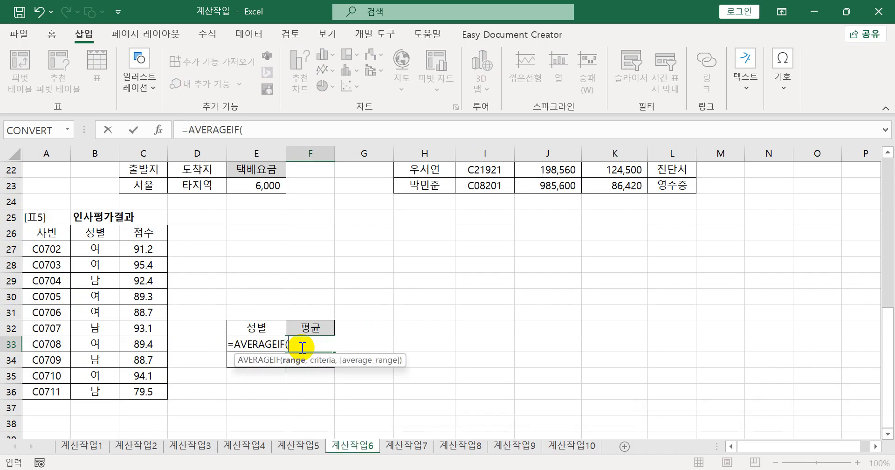
- Set the absolute 성별 range $B$27:$B$36 as the AVERAGEIF range and E33 as its criterion
{"action": "left_click_drag", "start_coordinate": [92, 249], "coordinate": [89, 388]}
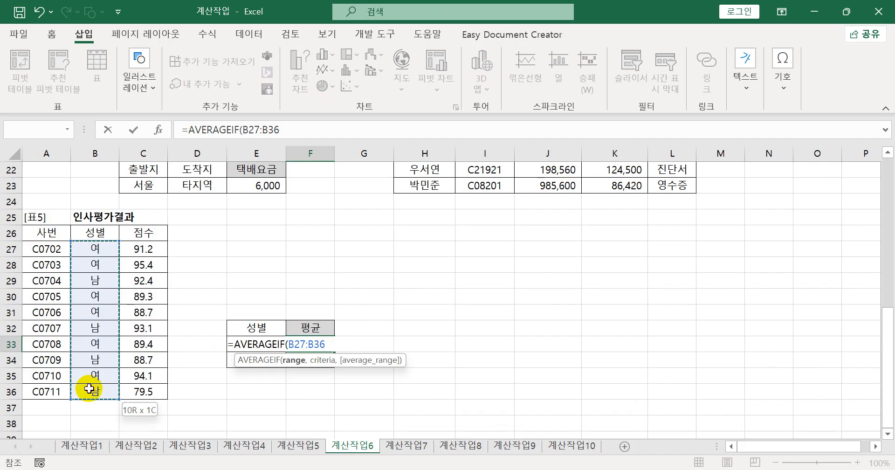
{"action": "left_click_drag", "start_coordinate": [89, 389], "coordinate": [95, 389]}
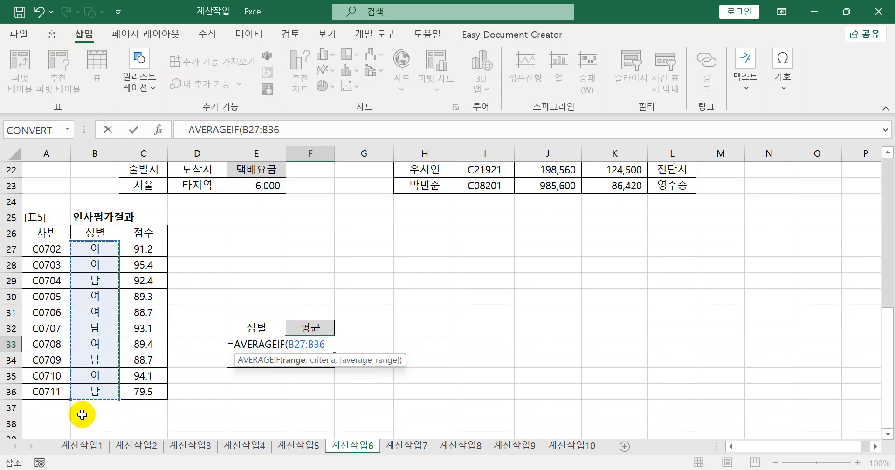
{"action": "key", "text": "F4"}
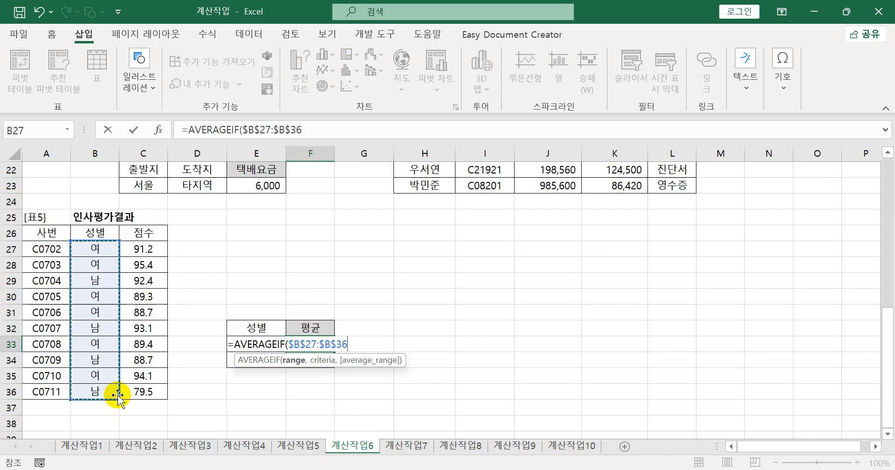
{"action": "type", "text": ","}
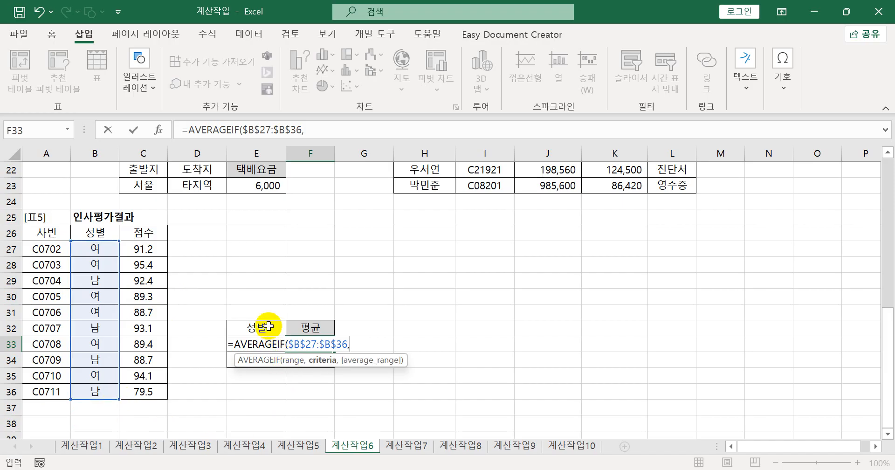
{"action": "left_click", "coordinate": [266, 327]}
{"action": "left_click", "coordinate": [272, 347]}
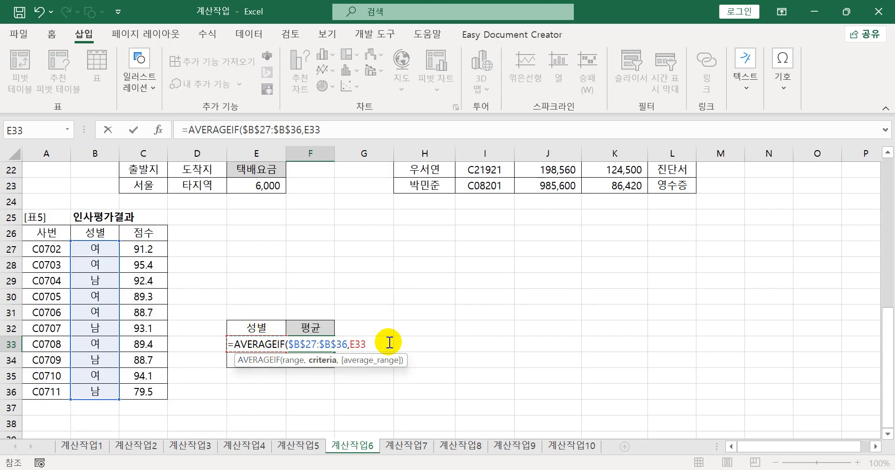
- Set the absolute 점수 range $C$27:$C$36 as the average range and enter the AVERAGEIF formula in F33
{"action": "type", "text": ","}
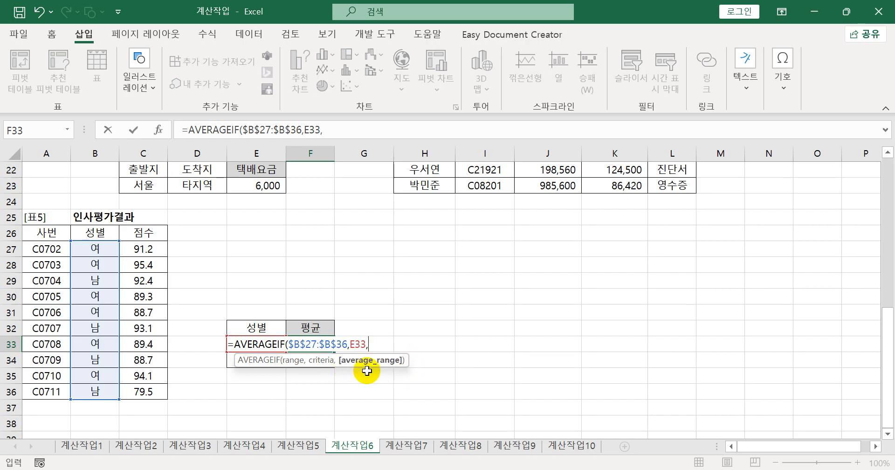
{"action": "left_click_drag", "start_coordinate": [146, 250], "coordinate": [134, 392]}
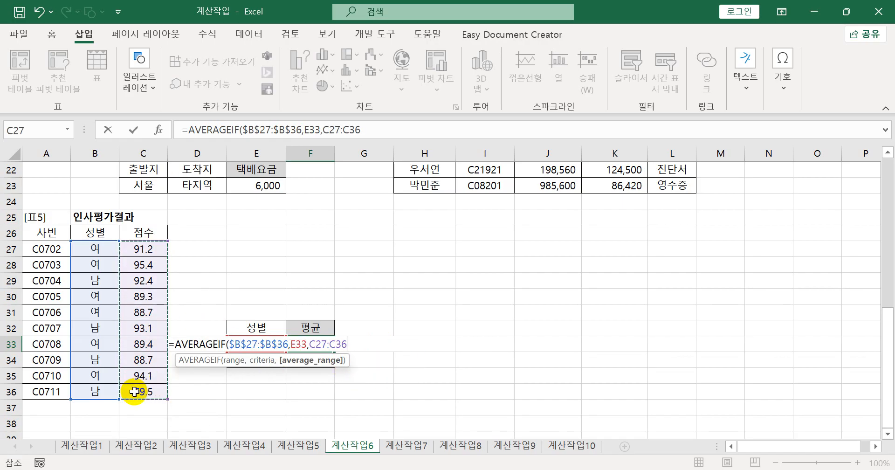
{"action": "key", "text": "F4"}
{"action": "type", "text": ")"}
{"action": "key", "text": "Return"}
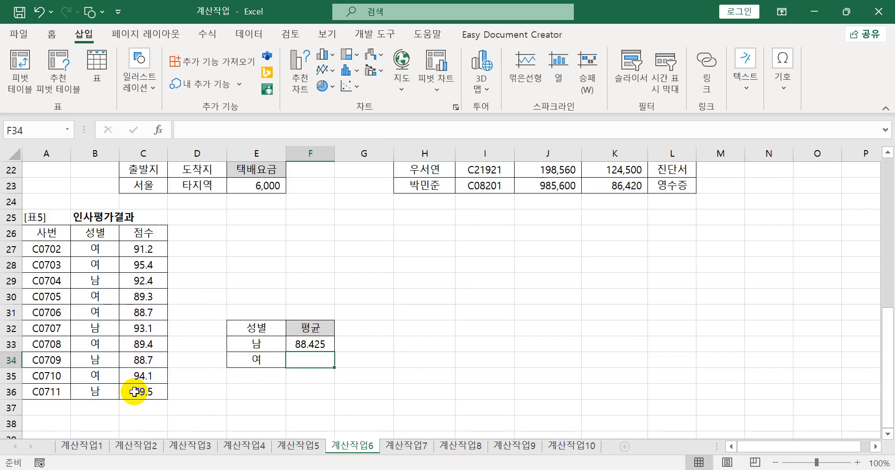
- Fill the AVERAGEIF formula from F33 down to F34 and check the references in the copied formula
{"action": "left_click", "coordinate": [318, 345]}
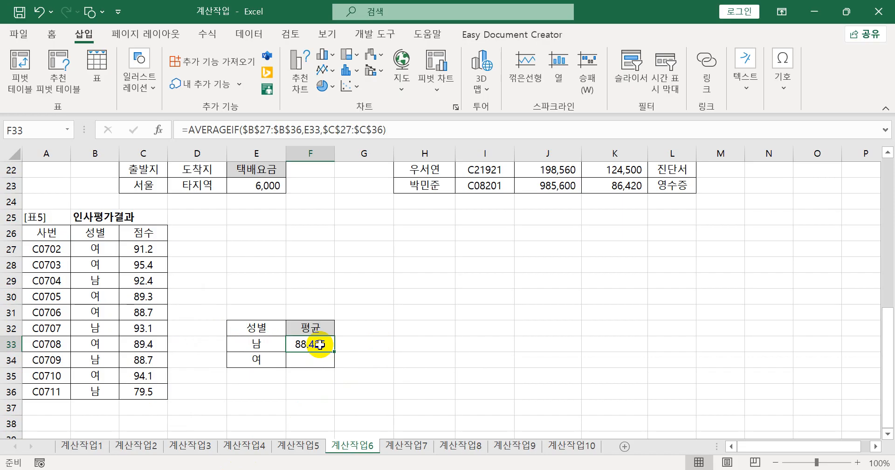
{"action": "left_click_drag", "start_coordinate": [334, 350], "coordinate": [346, 365]}
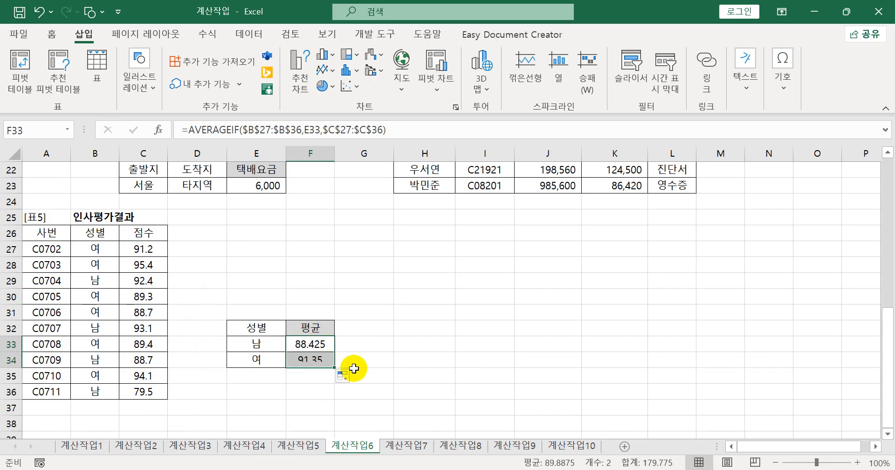
{"action": "left_click", "coordinate": [357, 366]}
{"action": "double_click", "coordinate": [315, 360]}
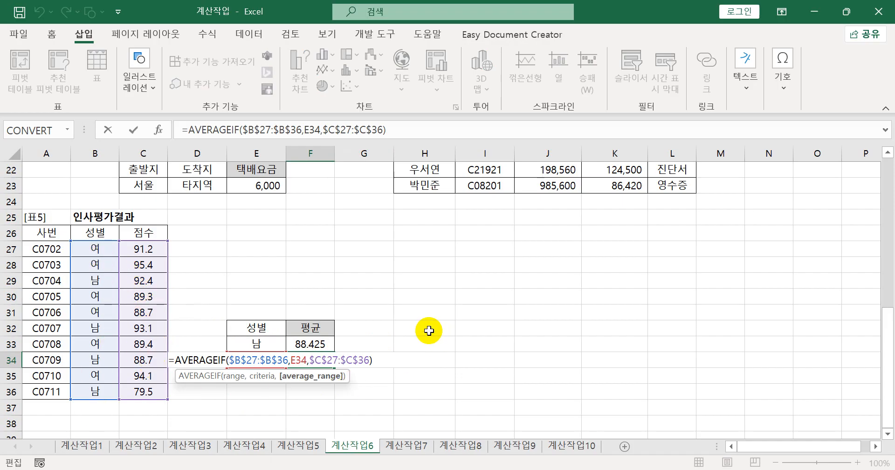
{"action": "key", "text": "Escape"}
- Try relative references in F33 by changing the AVERAGEIF ranges to B27:B36 and C27:C36
{"action": "left_click", "coordinate": [331, 346]}
{"action": "double_click", "coordinate": [332, 346]}
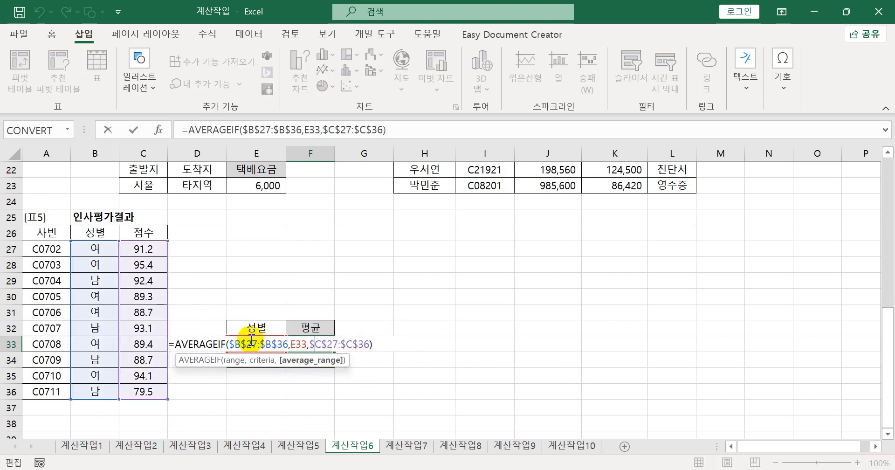
{"action": "left_click_drag", "start_coordinate": [244, 345], "coordinate": [268, 347]}
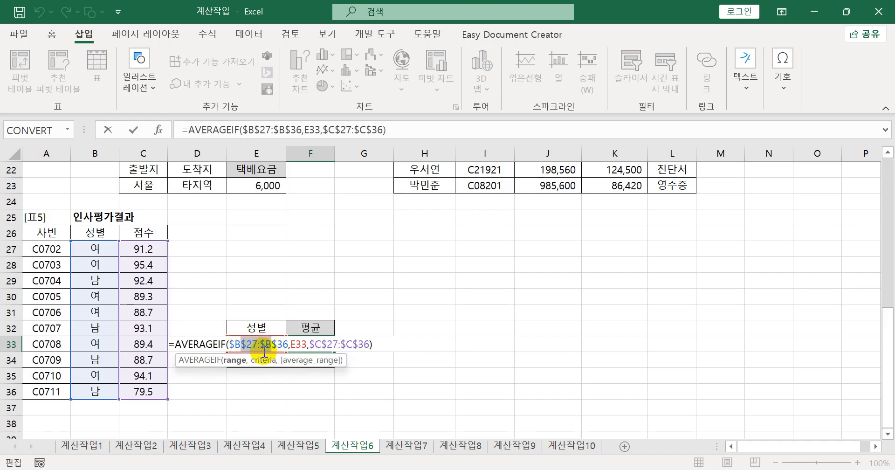
{"action": "key", "text": "F4"}
{"action": "key", "text": "F4"}
{"action": "key", "text": "F4"}
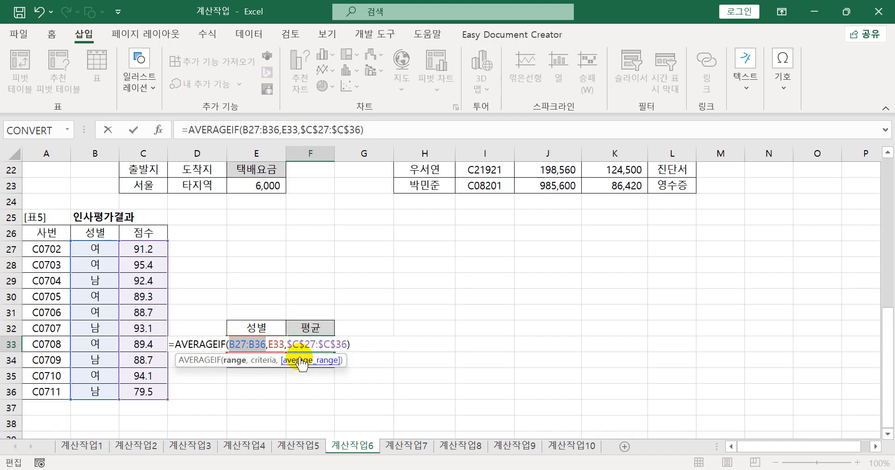
{"action": "left_click_drag", "start_coordinate": [299, 346], "coordinate": [332, 346]}
{"action": "key", "text": "F4"}
{"action": "key", "text": "F4"}
{"action": "key", "text": "F4"}
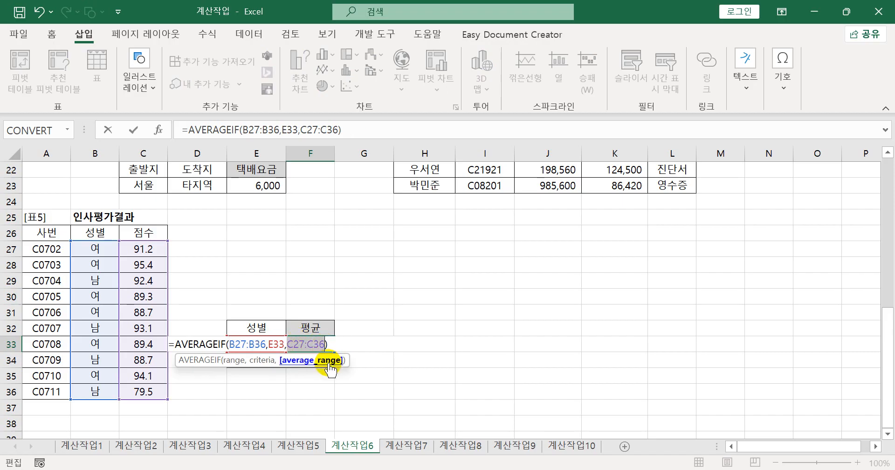
{"action": "key", "text": "Escape"}
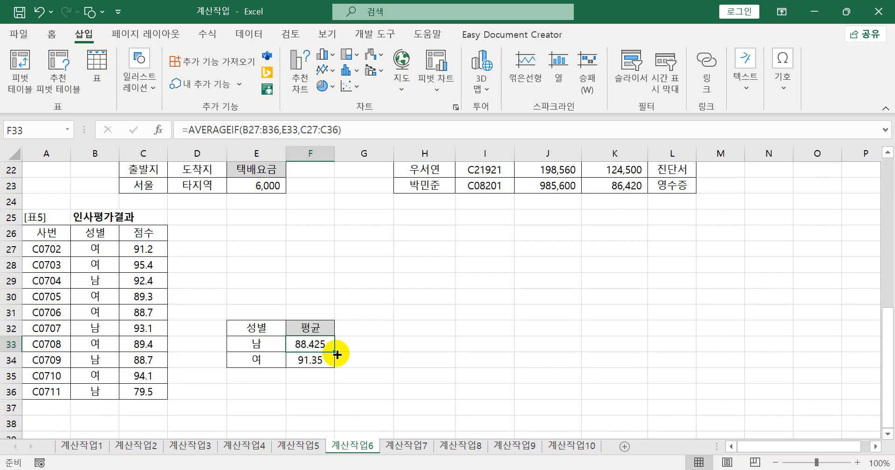
- Fill the relative-reference formula down to F34 and inspect the ranges in the copied formula
{"action": "left_click_drag", "start_coordinate": [337, 355], "coordinate": [336, 362]}
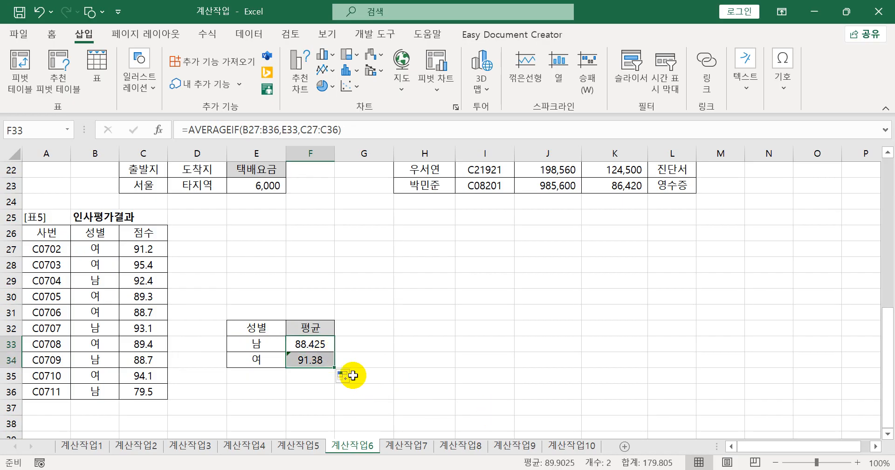
{"action": "double_click", "coordinate": [309, 360]}
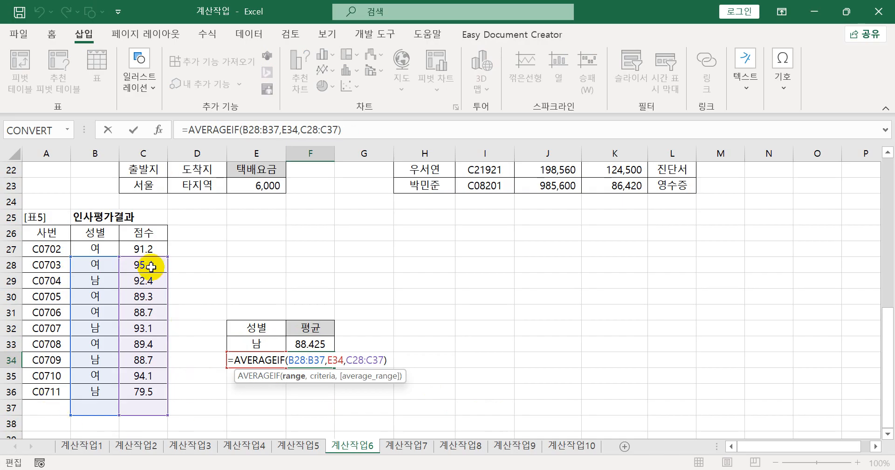
{"action": "key", "text": "Escape"}
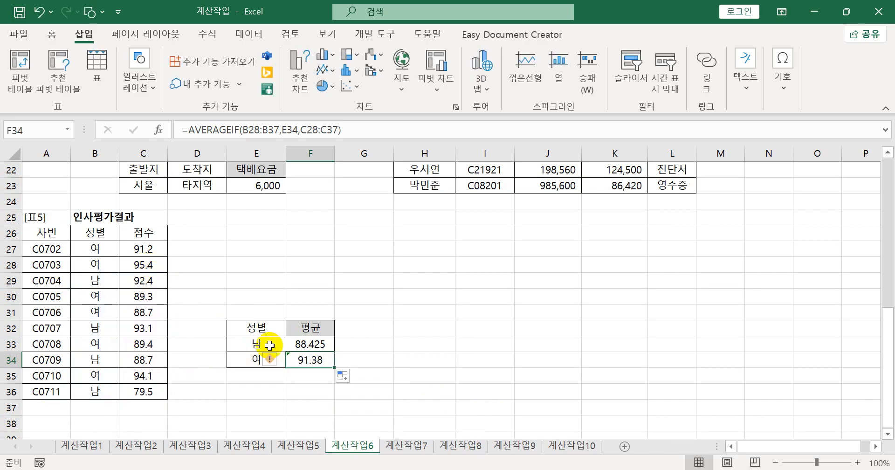
- Make the F33 ranges absolute again as $B$27:$B$36 and $C$27:$C$36, and fill the formula down to F34
{"action": "left_click", "coordinate": [328, 344]}
{"action": "double_click", "coordinate": [328, 344]}
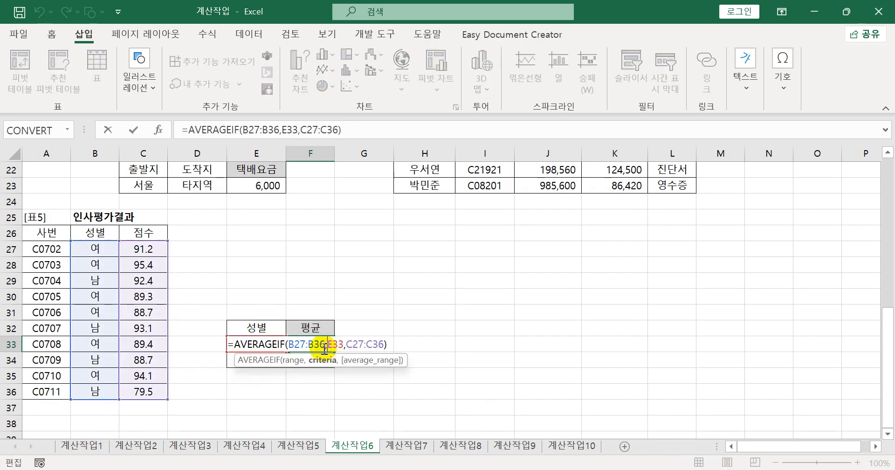
{"action": "left_click_drag", "start_coordinate": [299, 347], "coordinate": [317, 347]}
{"action": "key", "text": "F4"}
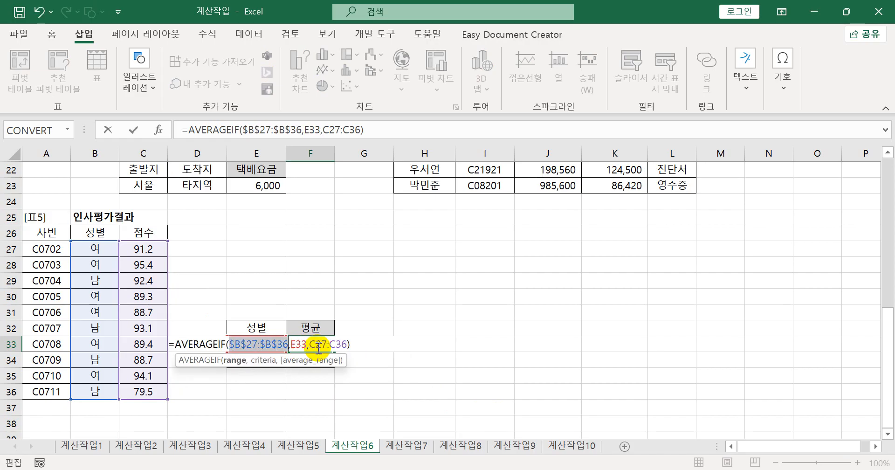
{"action": "left_click", "coordinate": [334, 344]}
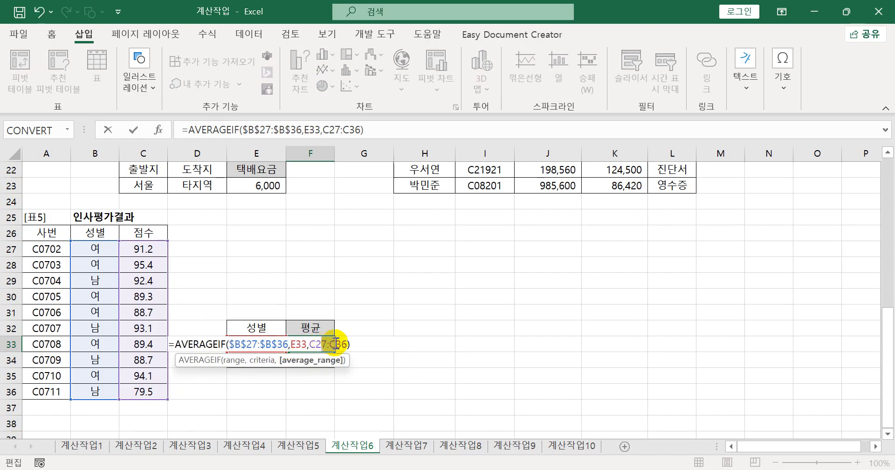
{"action": "key", "text": "F4"}
{"action": "key", "text": "Return"}
{"action": "left_click", "coordinate": [330, 345]}
{"action": "left_click_drag", "start_coordinate": [334, 352], "coordinate": [334, 360]}
{"action": "left_click", "coordinate": [325, 346]}
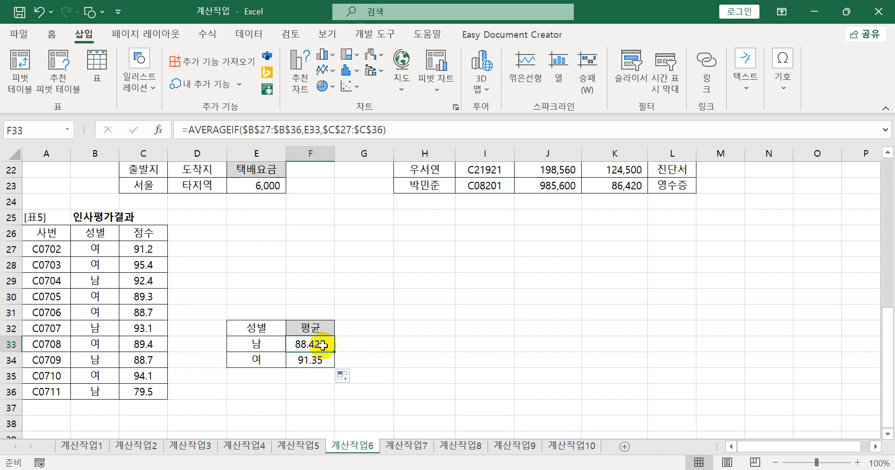
- Insert the ROUNDUP function in front of AVERAGEIF in the F33 formula
{"action": "double_click", "coordinate": [325, 346]}
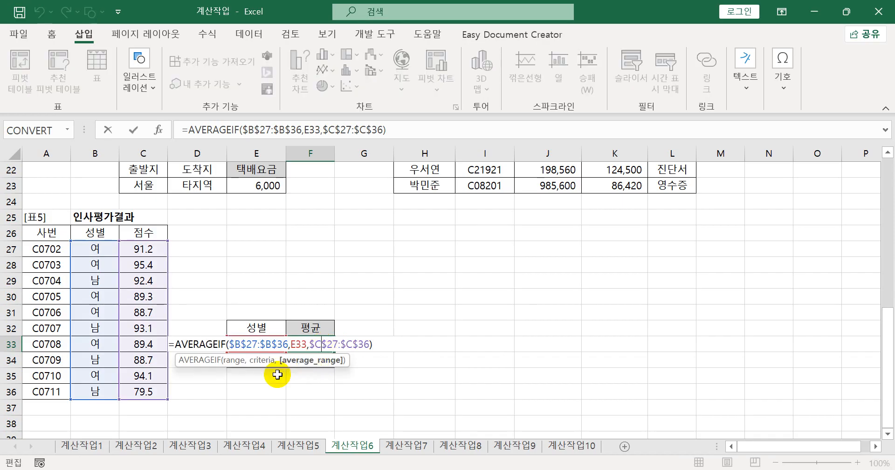
{"action": "left_click", "coordinate": [178, 343]}
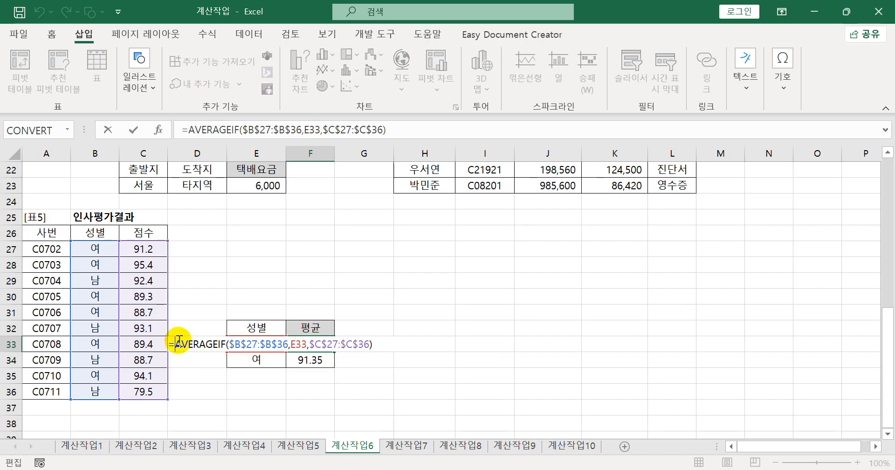
{"action": "type", "text": "rou"}
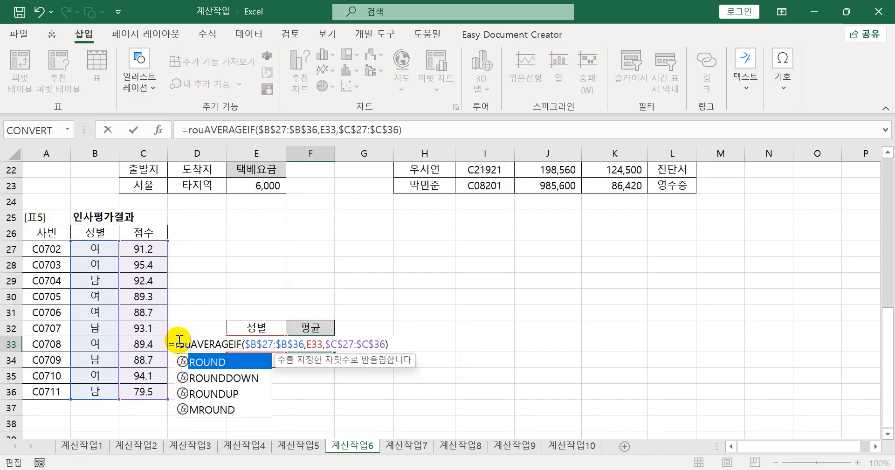
{"action": "key", "text": "Down"}
{"action": "key", "text": "Down"}
{"action": "key", "text": "Tab"}
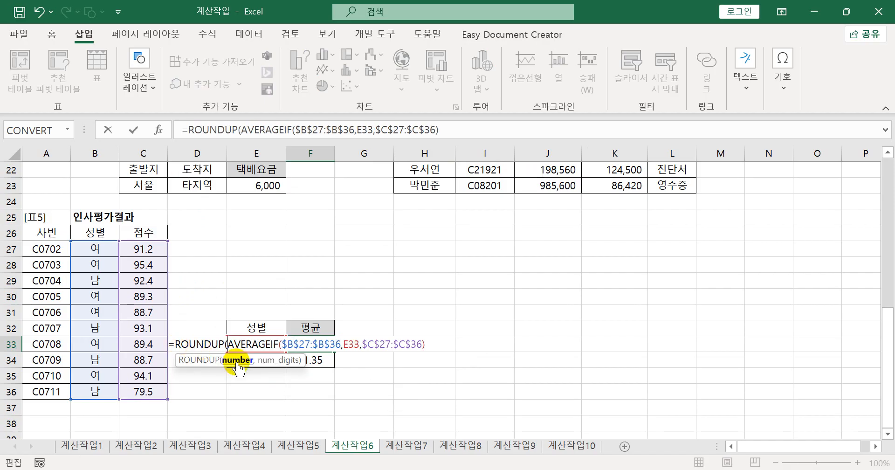
- Set ROUNDUP's num_digits to 1, enter the formula in F33 and fill it down to F34
{"action": "left_click_drag", "start_coordinate": [229, 344], "coordinate": [430, 344]}
{"action": "left_click", "coordinate": [431, 344]}
{"action": "type", "text": ","}
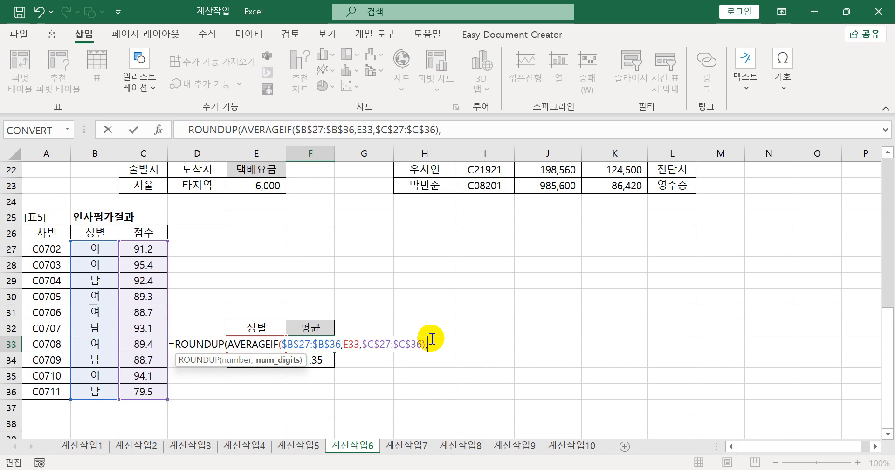
{"action": "type", "text": "1)"}
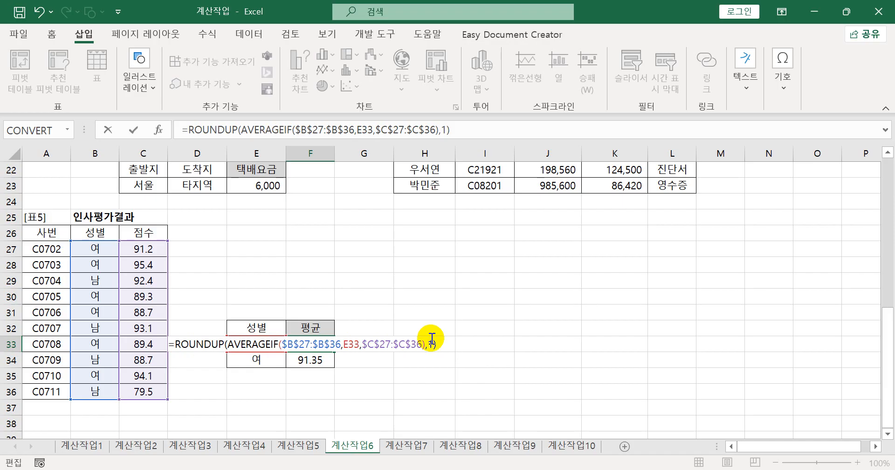
{"action": "key", "text": "Return"}
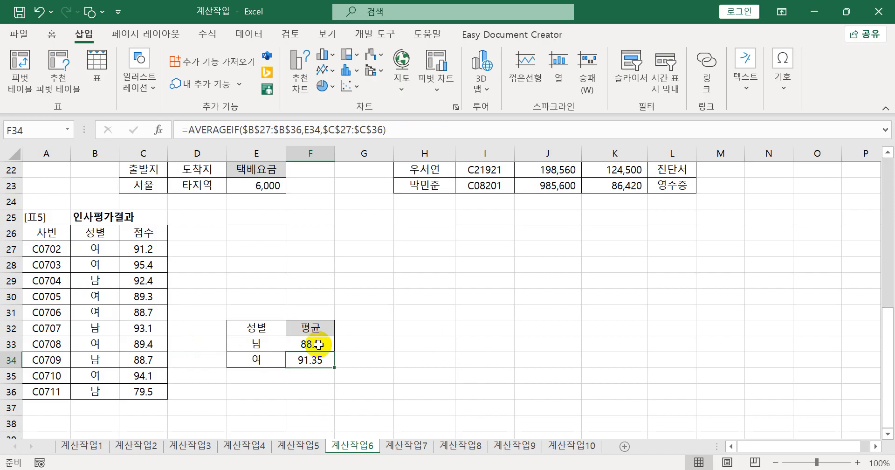
{"action": "left_click", "coordinate": [318, 344]}
{"action": "left_click_drag", "start_coordinate": [335, 351], "coordinate": [330, 367]}
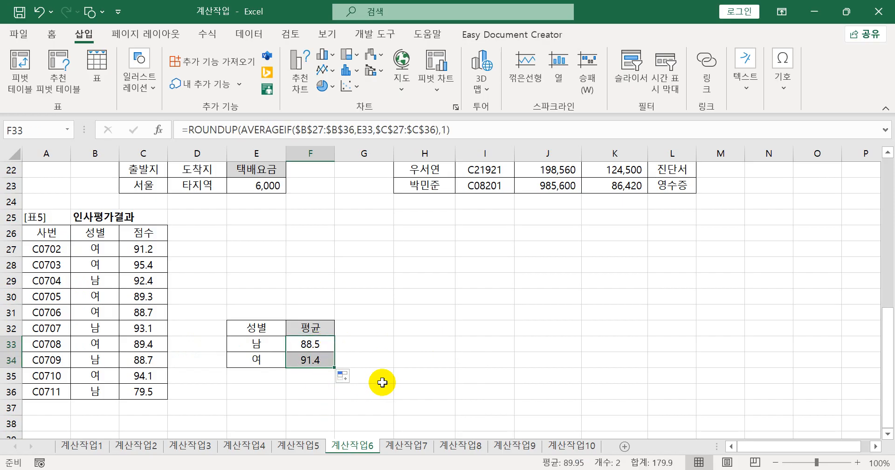
- Copy the F33 ROUNDUP formula into Notepad as item 5 under 계산작업6
{"action": "left_click_drag", "start_coordinate": [466, 130], "coordinate": [163, 153]}
{"action": "key", "text": "ctrl+c"}
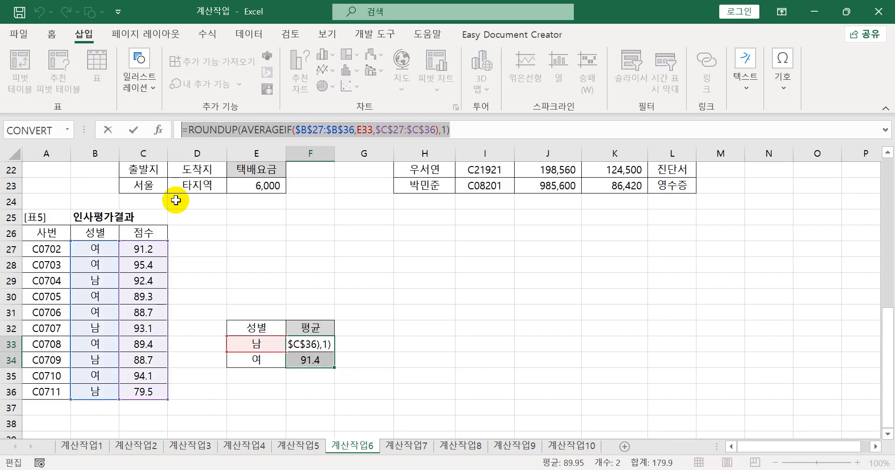
{"action": "key", "text": "alt+Tab"}
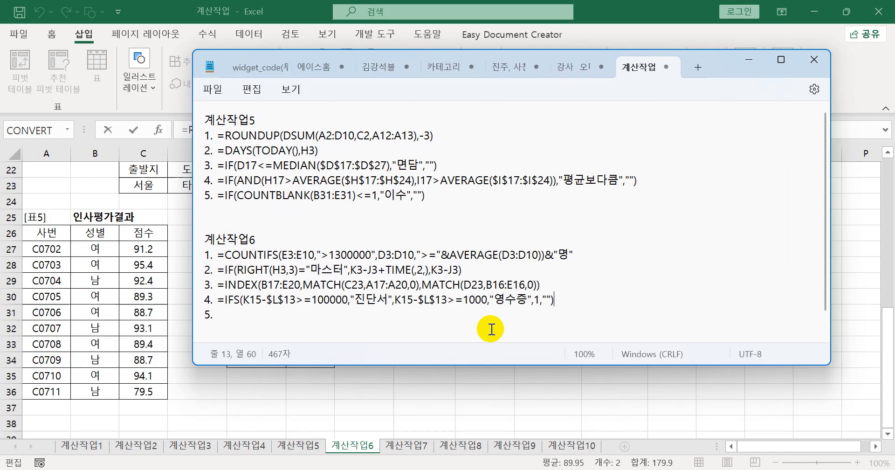
{"action": "left_click", "coordinate": [305, 318]}
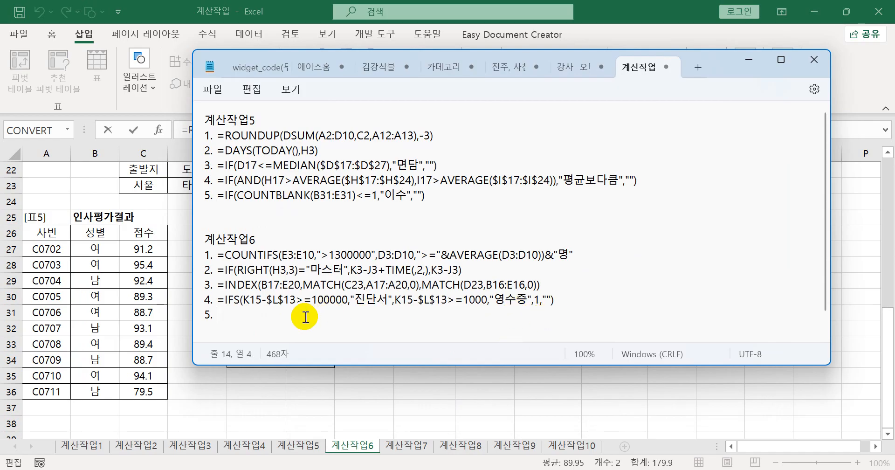
{"action": "key", "text": "ctrl+v"}
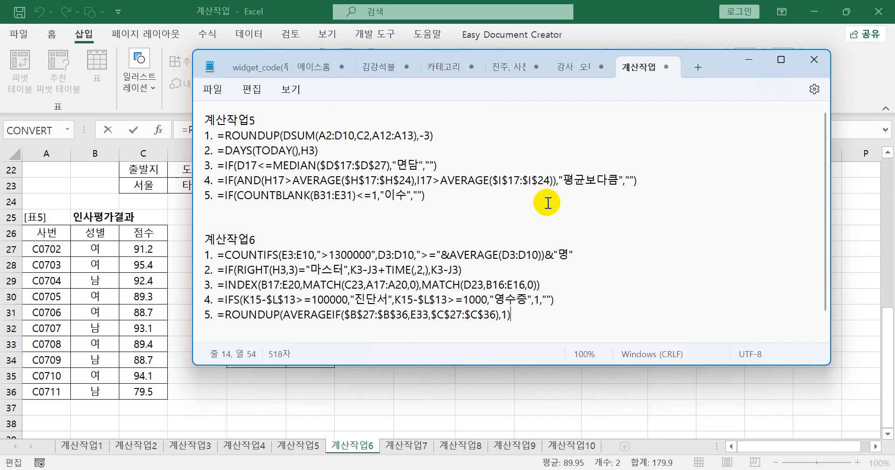
{"action": "left_click_drag", "start_coordinate": [714, 70], "coordinate": [694, 87]}
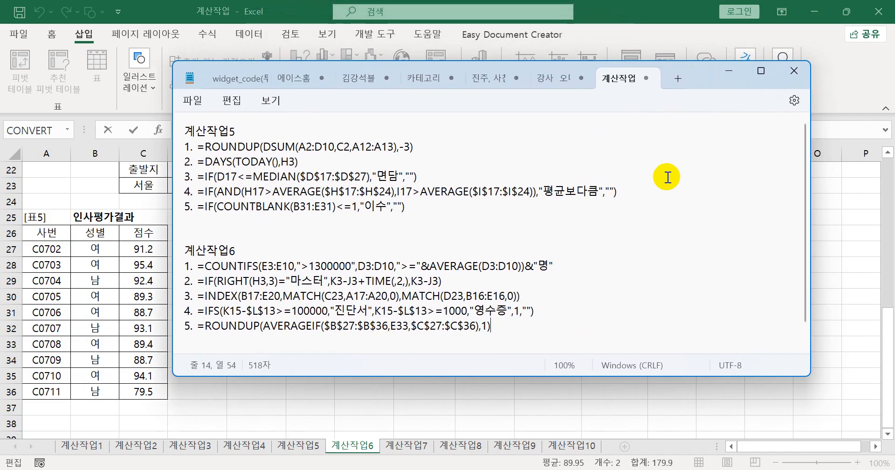